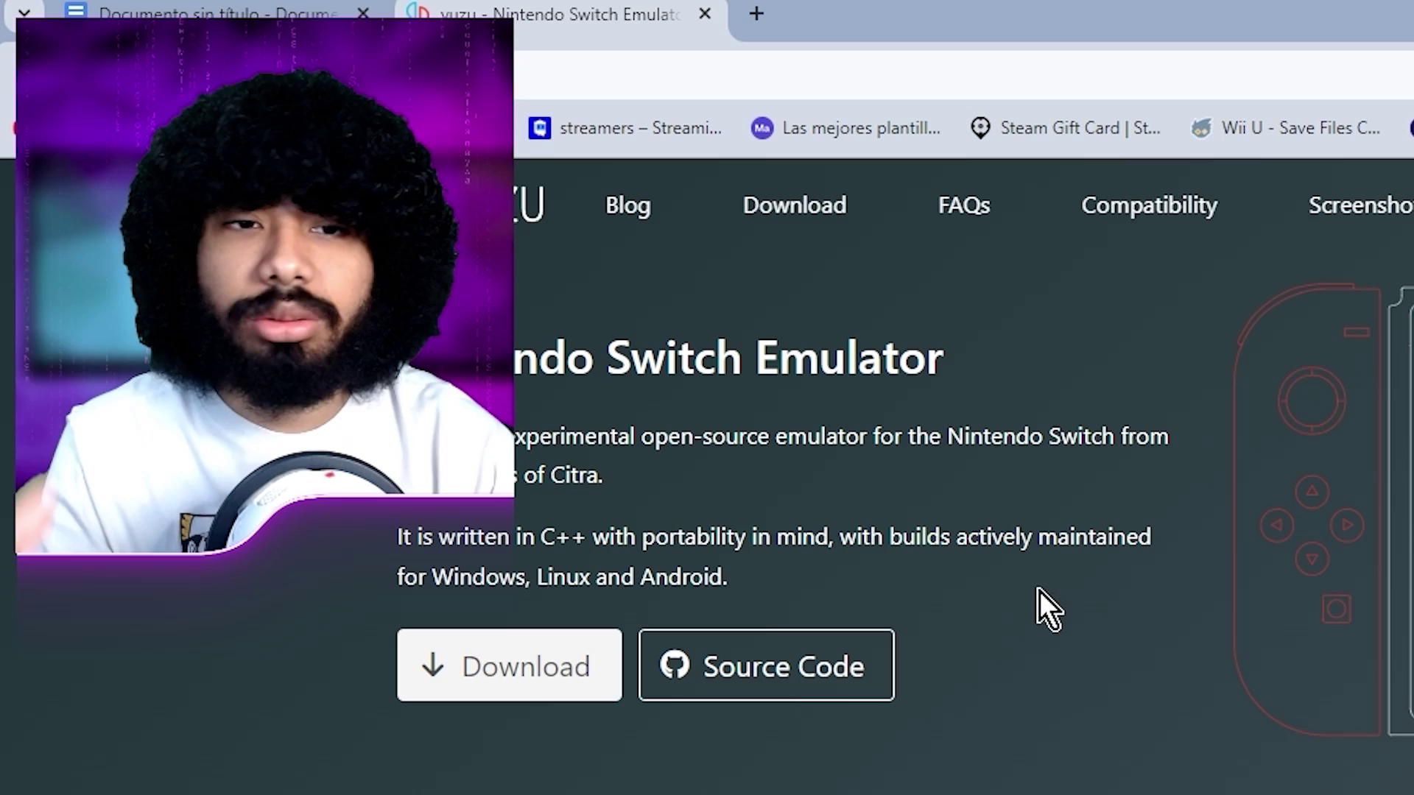
Step: Open the yuzu download page, download Microsoft Visual C++ 2022, accept its license terms and install it
left_click(549, 683)
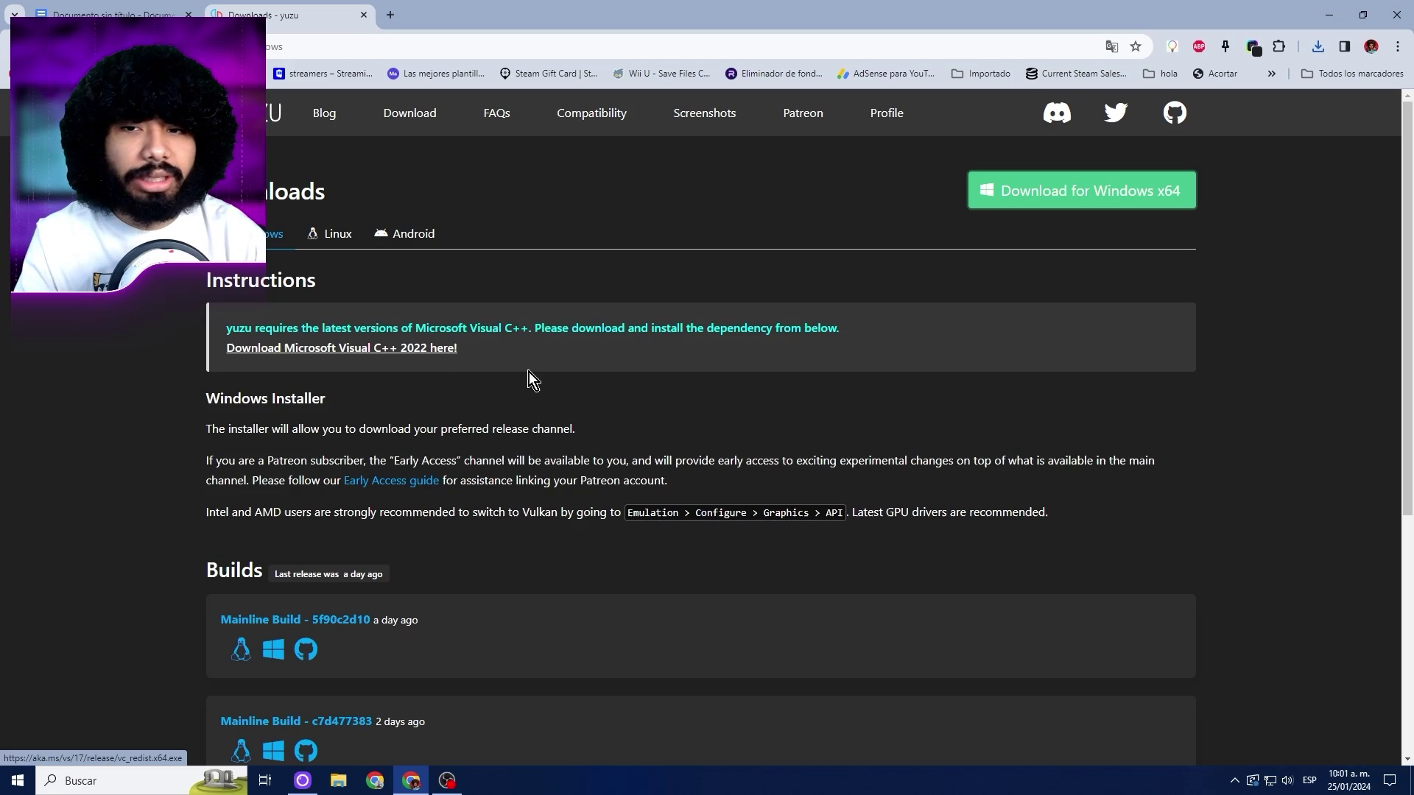
left_click(416, 350)
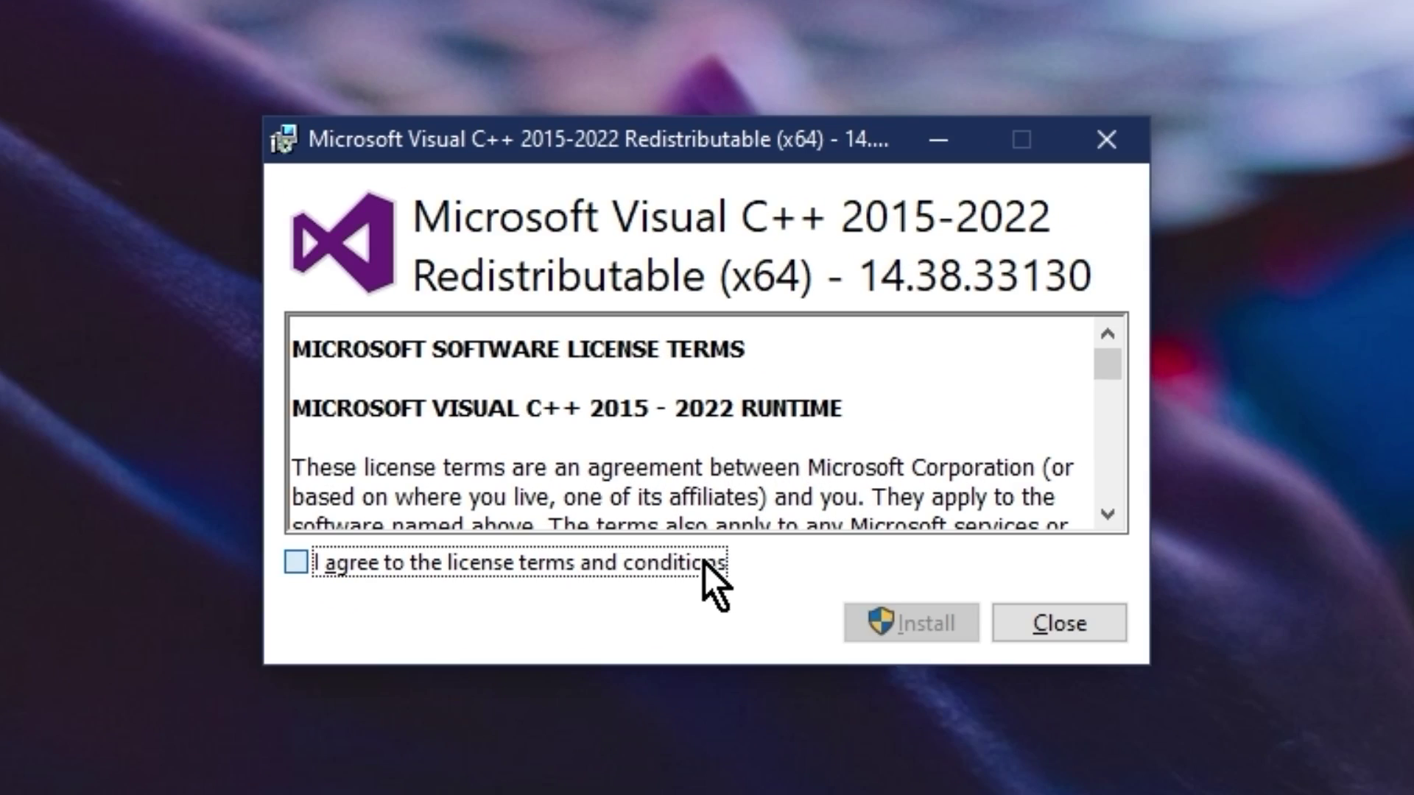
left_click(731, 442)
left_click(813, 467)
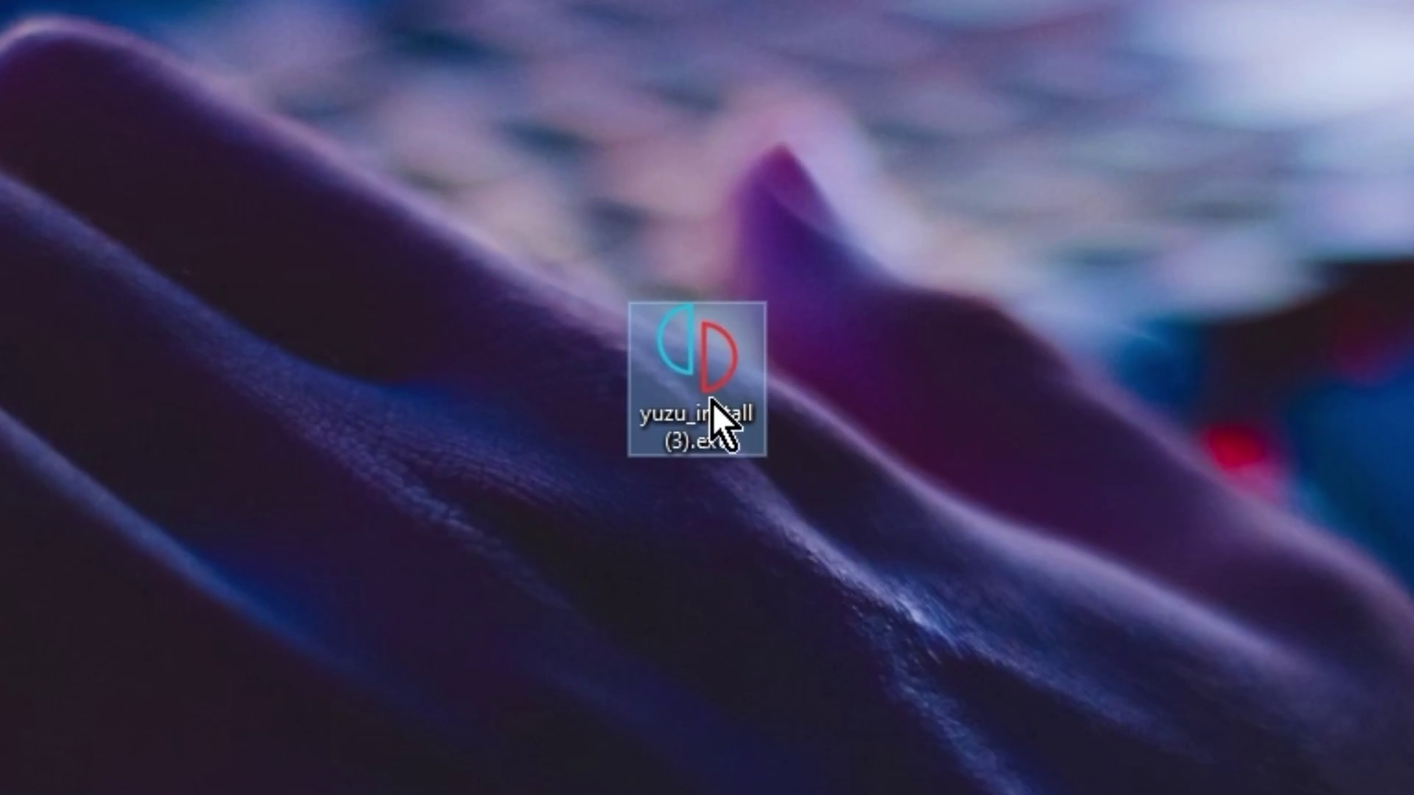
Step: Run the downloaded yuzu installer, install the yuzu package with a shortcut, and close the installer without launching yuzu
double_click(704, 357)
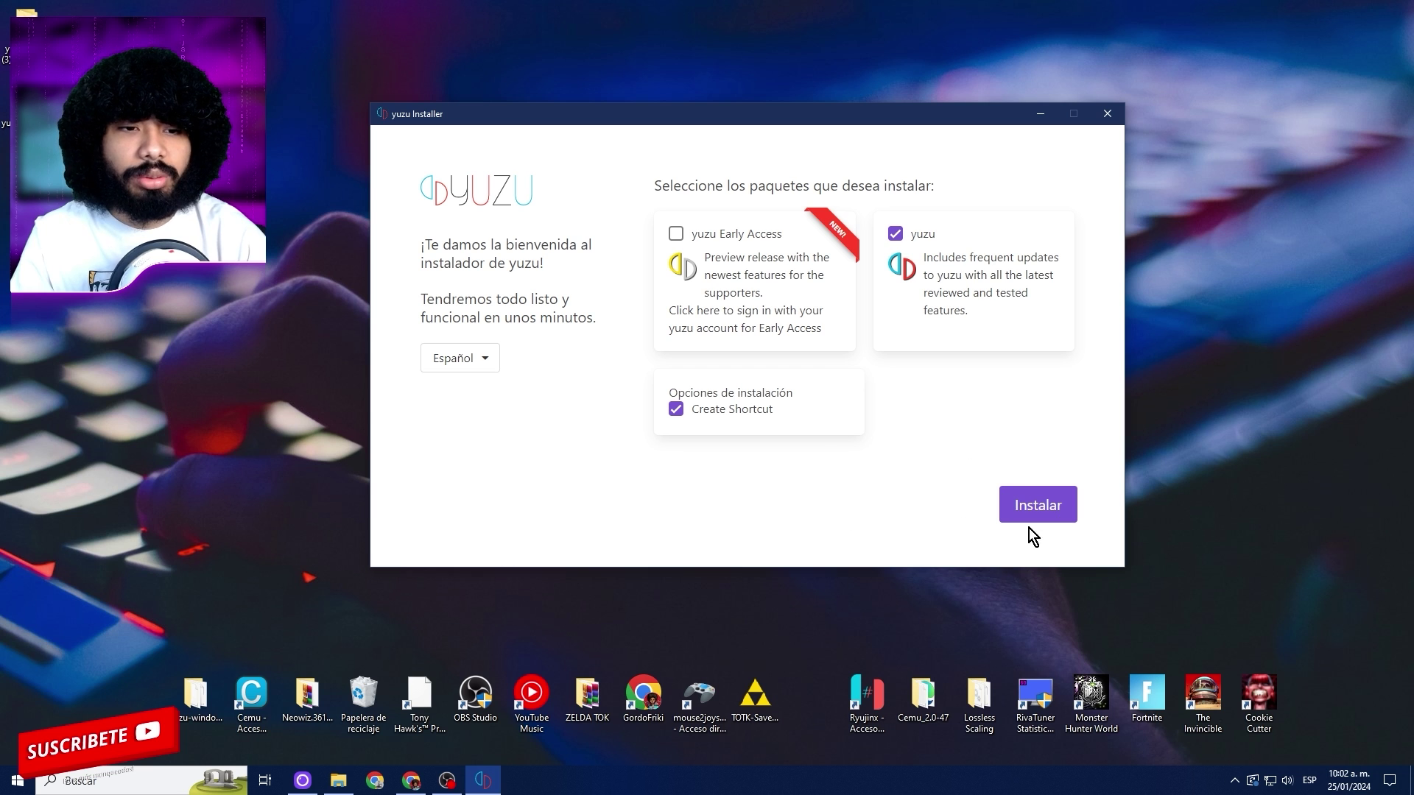
left_click(962, 565)
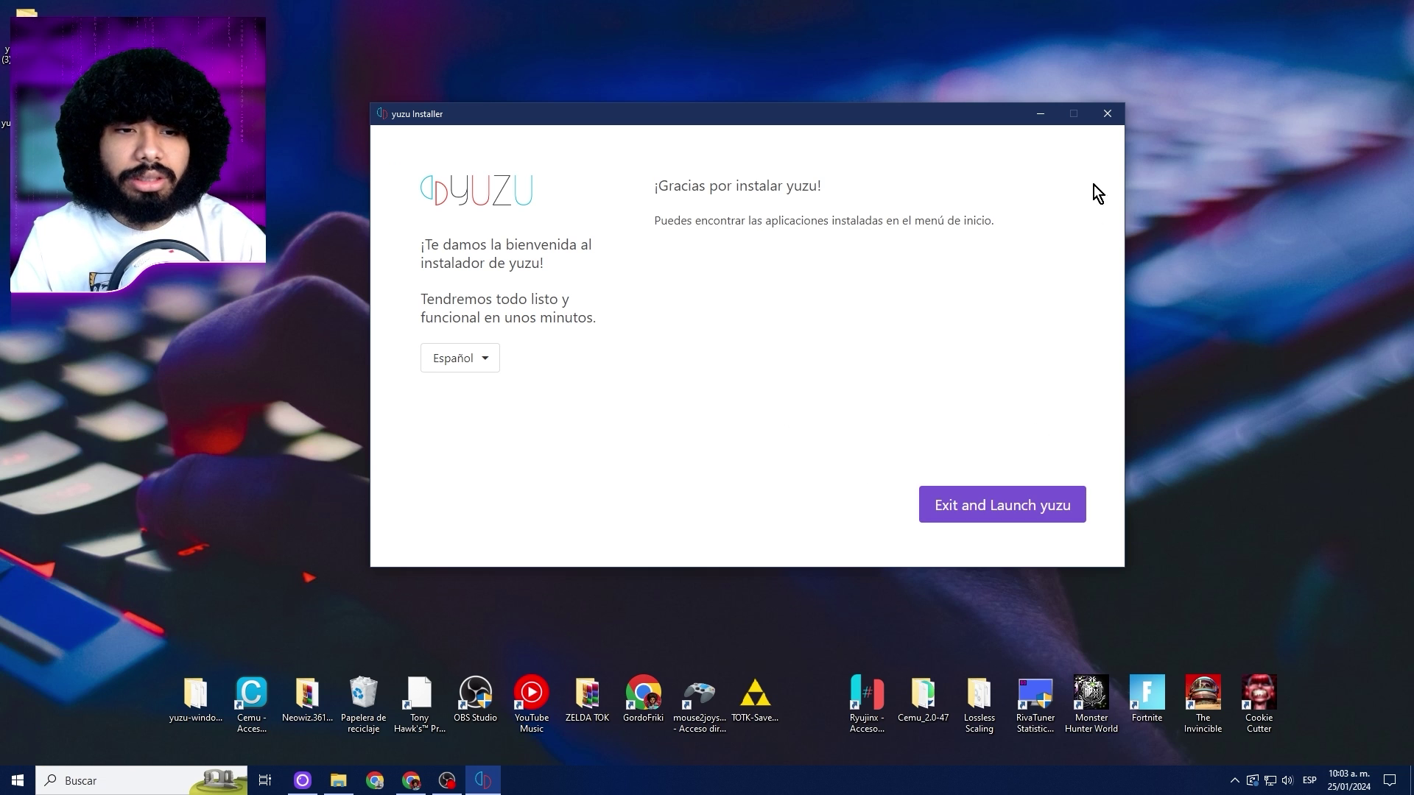
left_click(1106, 115)
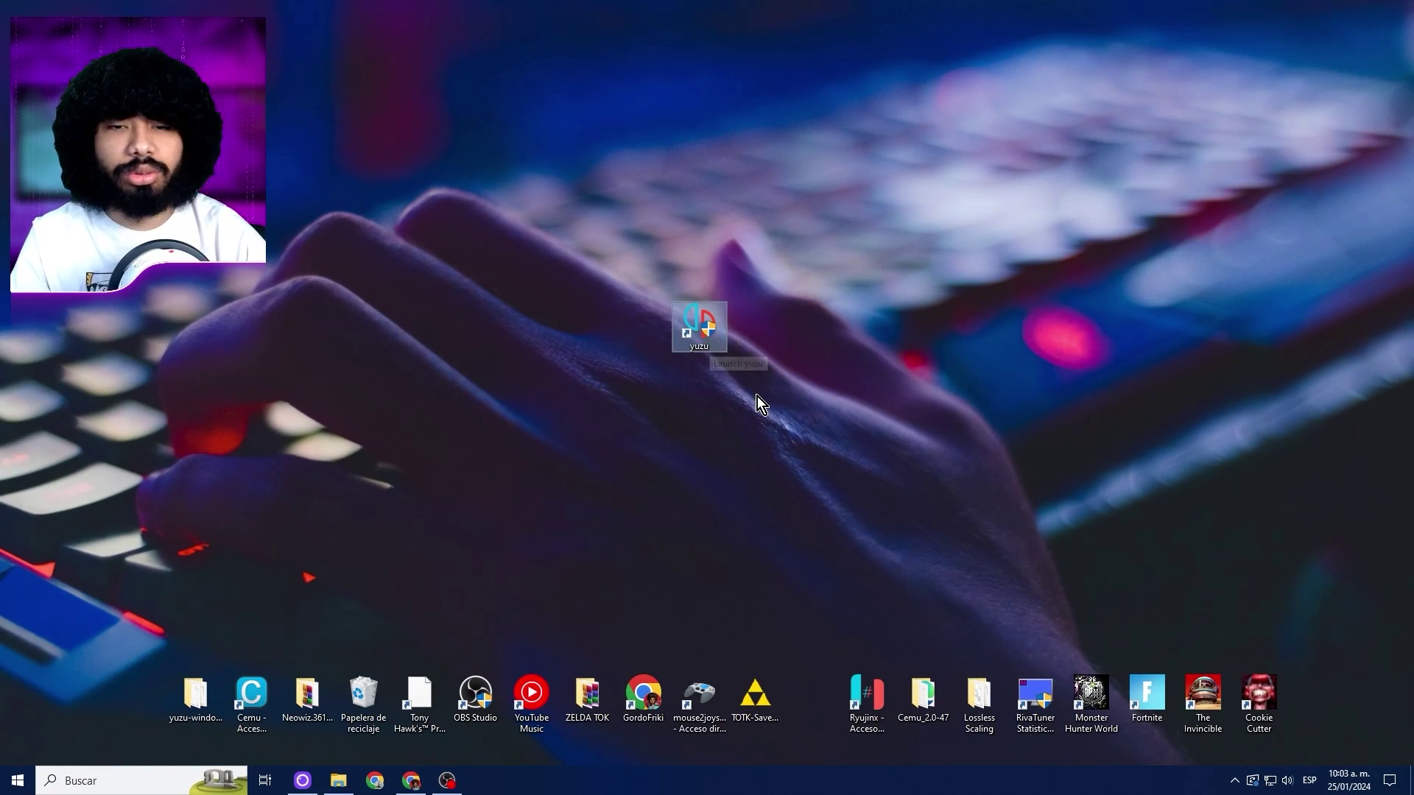
Step: Launch yuzu from its desktop shortcut, dismiss the missing encryption keys warning and answer the telemetry prompt
double_click(699, 340)
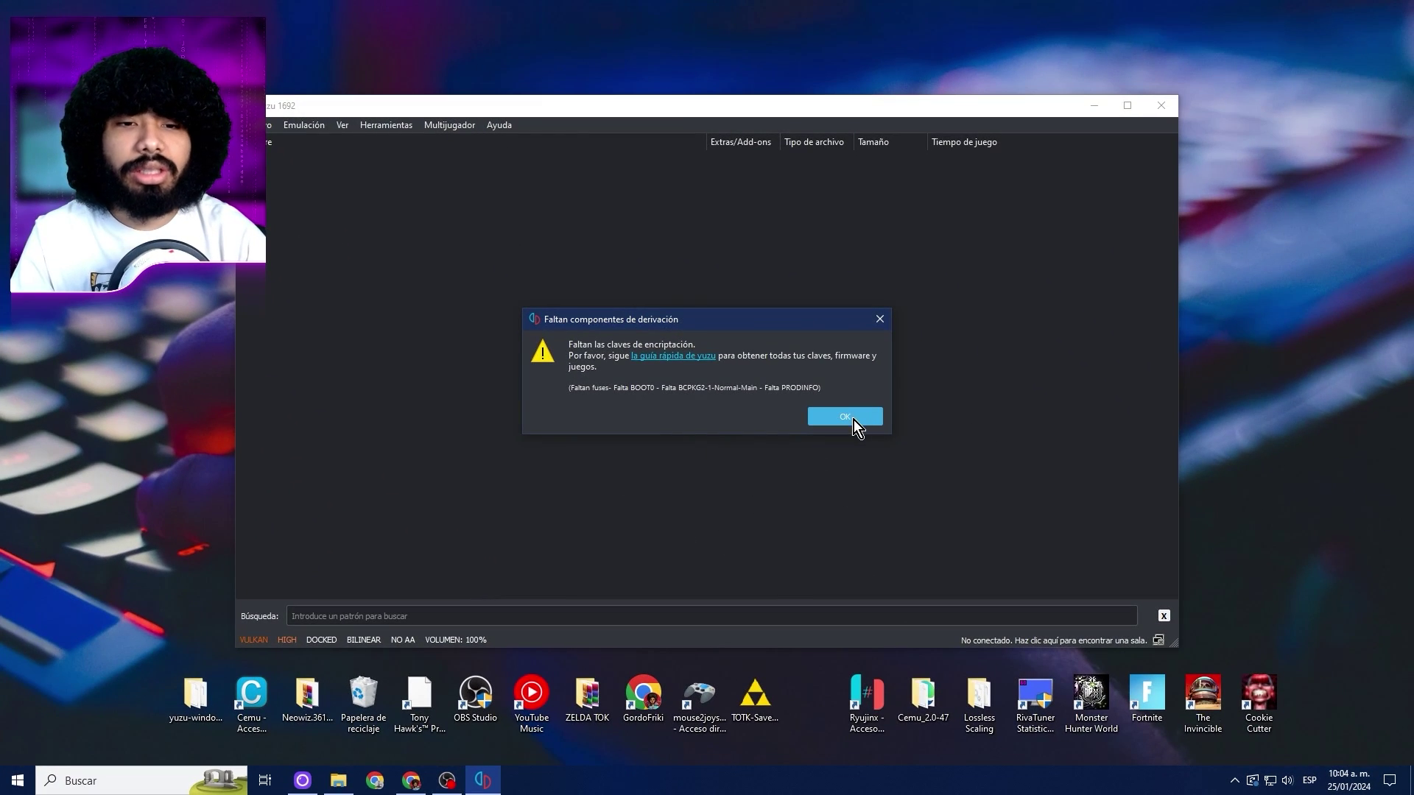
left_click(847, 416)
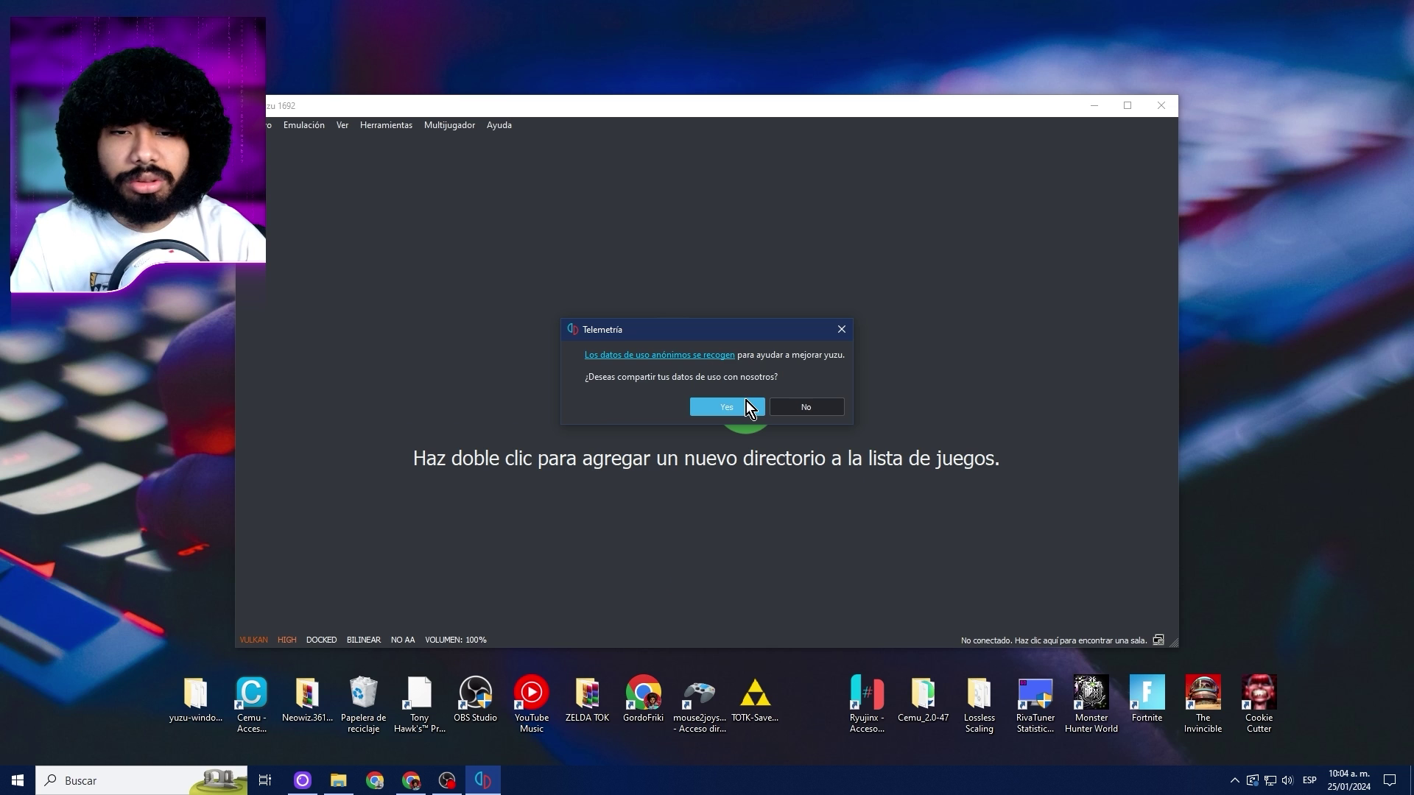
left_click(701, 564)
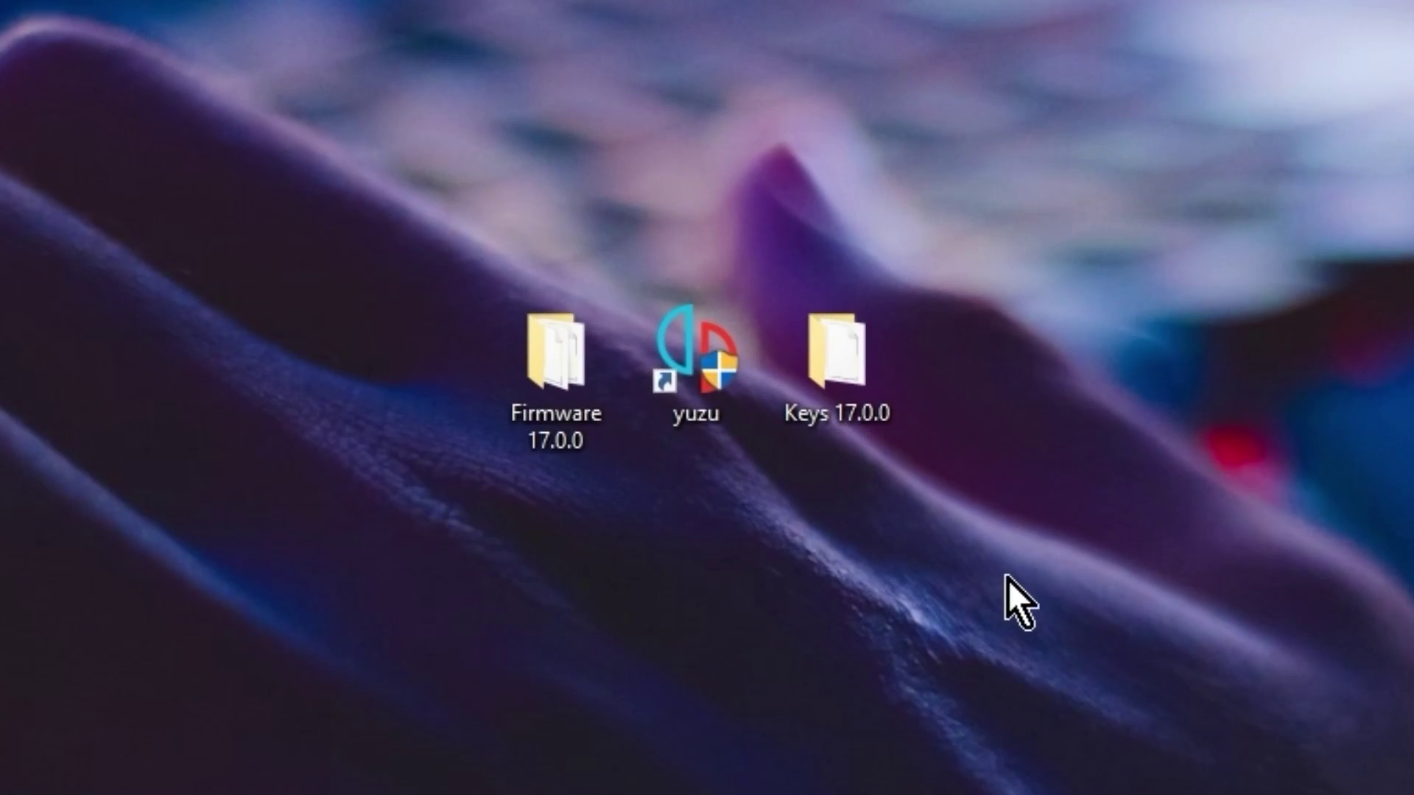
Step: Copy prod.keys from the Keys 17.0.0 folder and open the yuzu data folder from the emulator
double_click(859, 405)
left_click(626, 207)
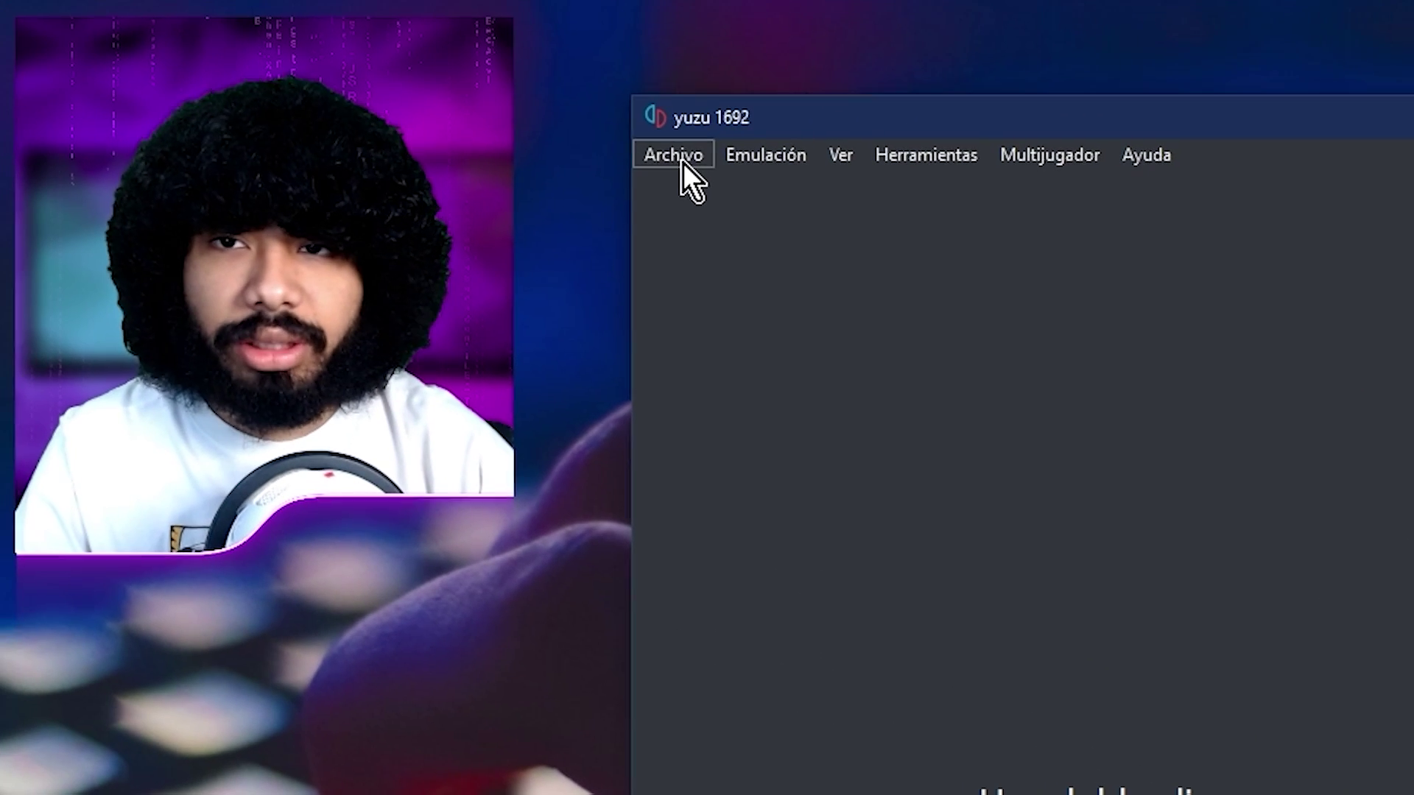
left_click(673, 156)
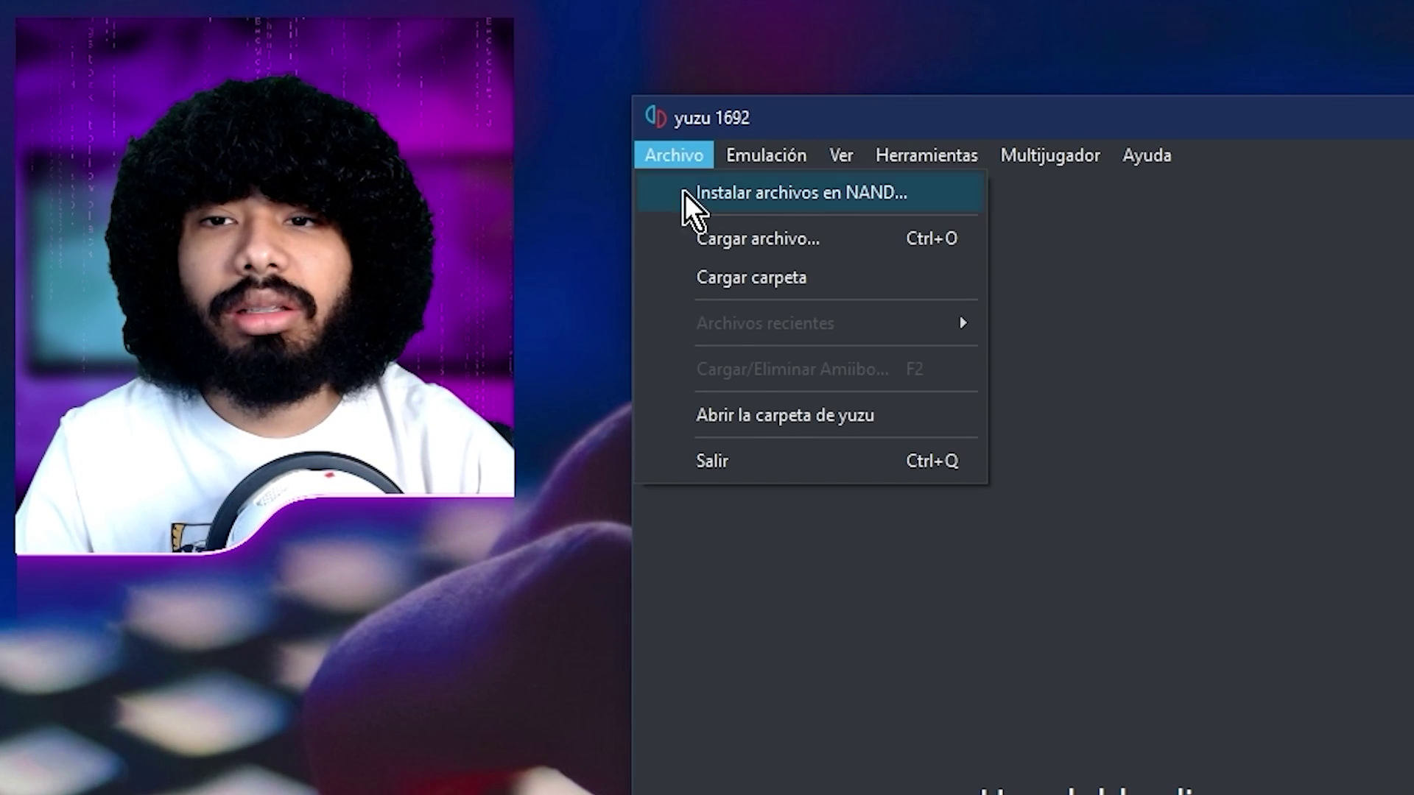
left_click(837, 418)
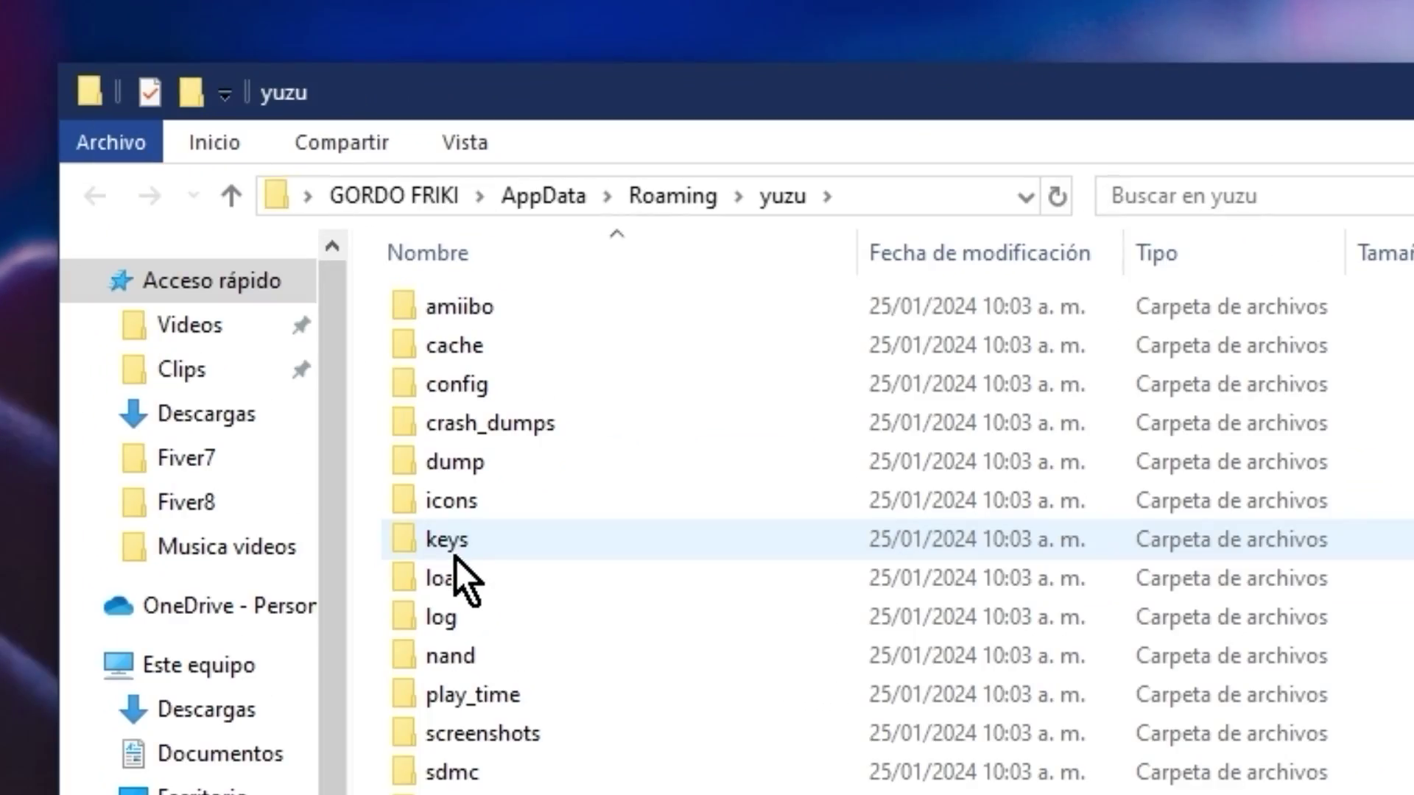
Step: Create a new folder inside the yuzu data folder and delete it
left_click(605, 307)
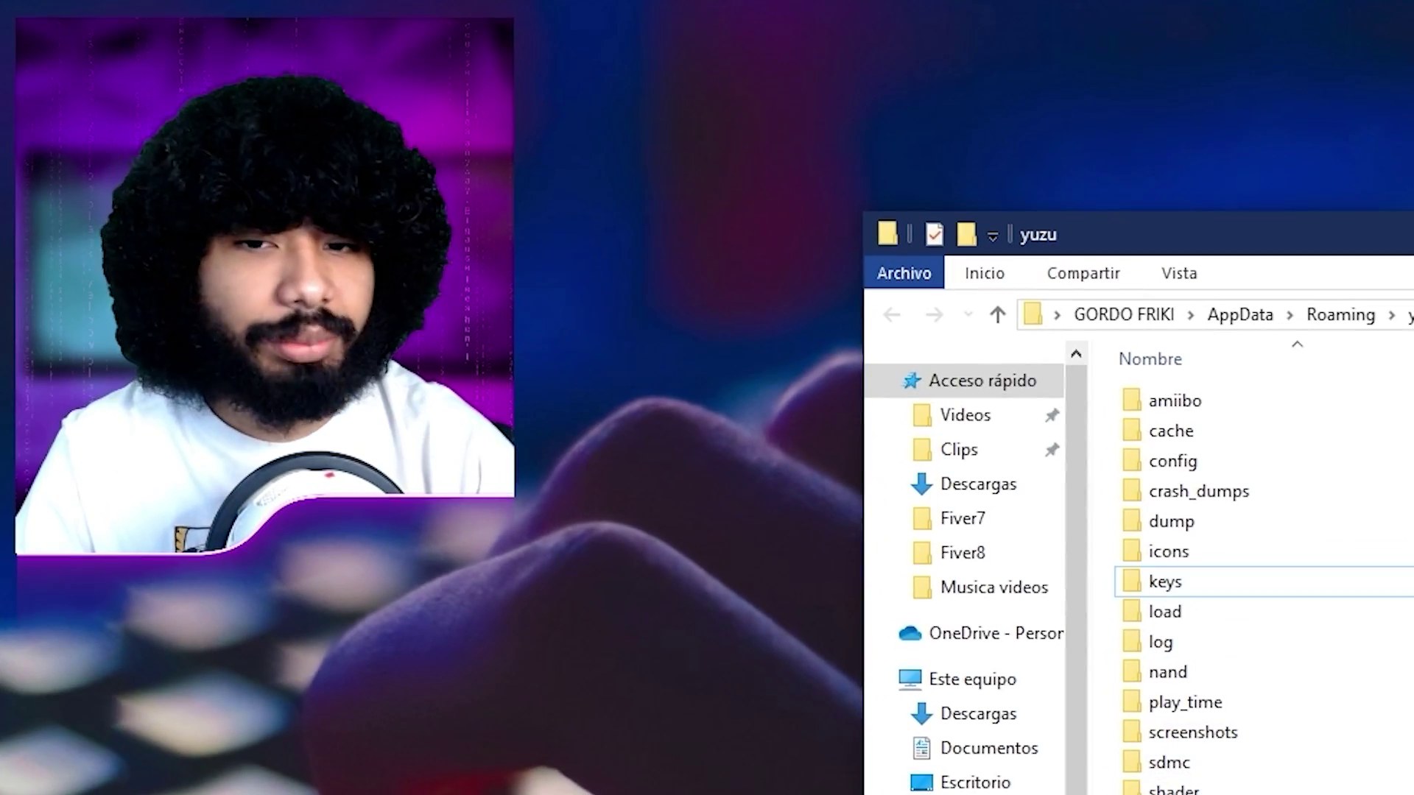
right_click(672, 495)
mouse_move(559, 699)
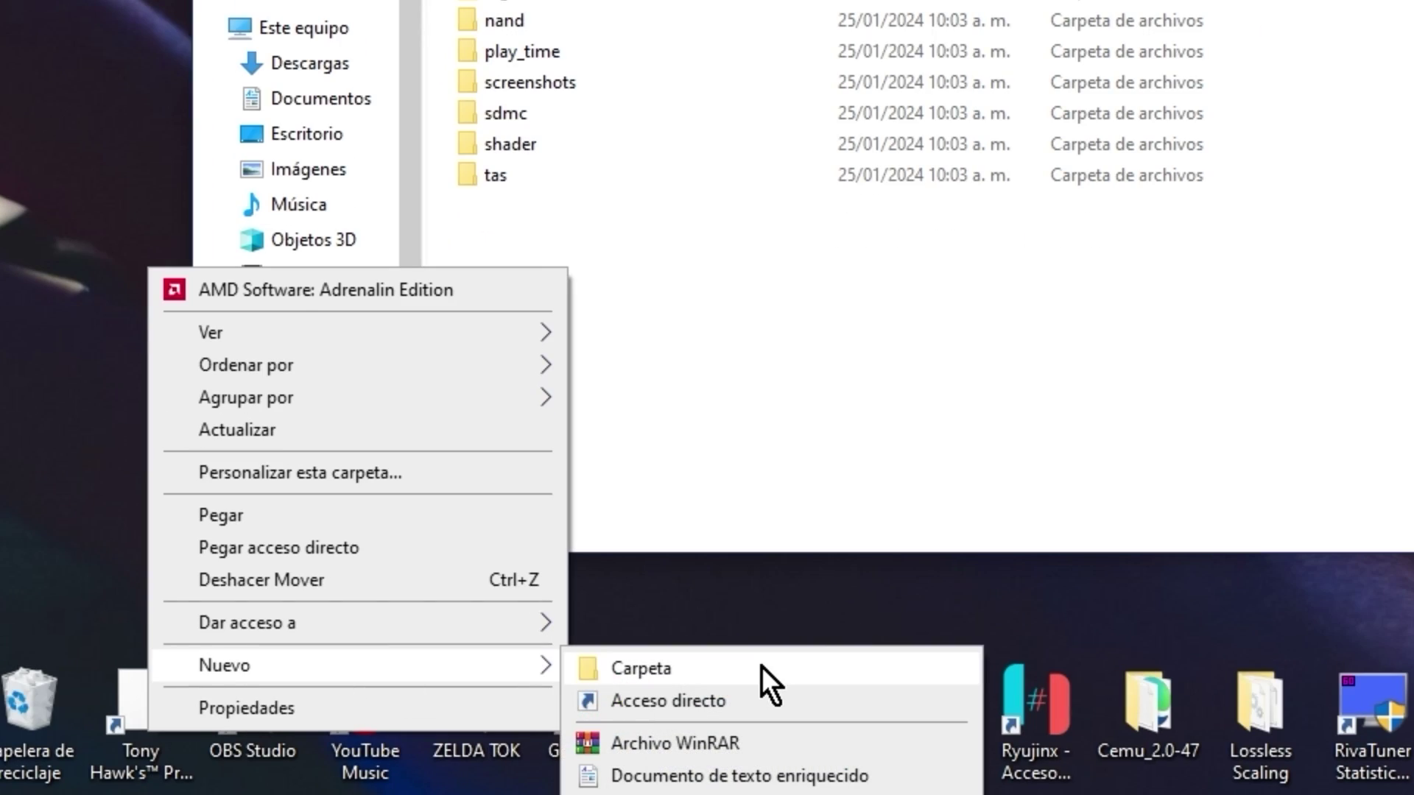
left_click(761, 666)
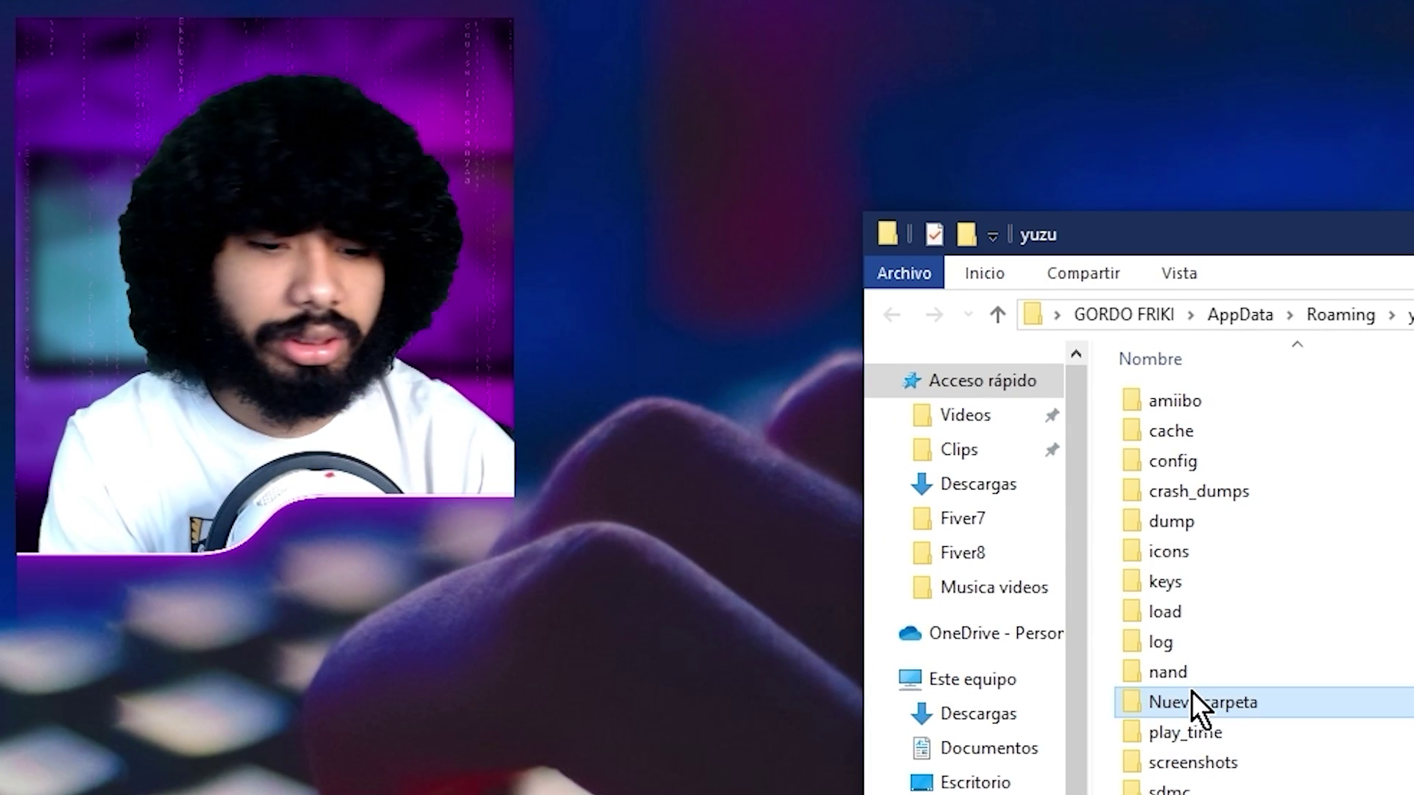
key("Delete")
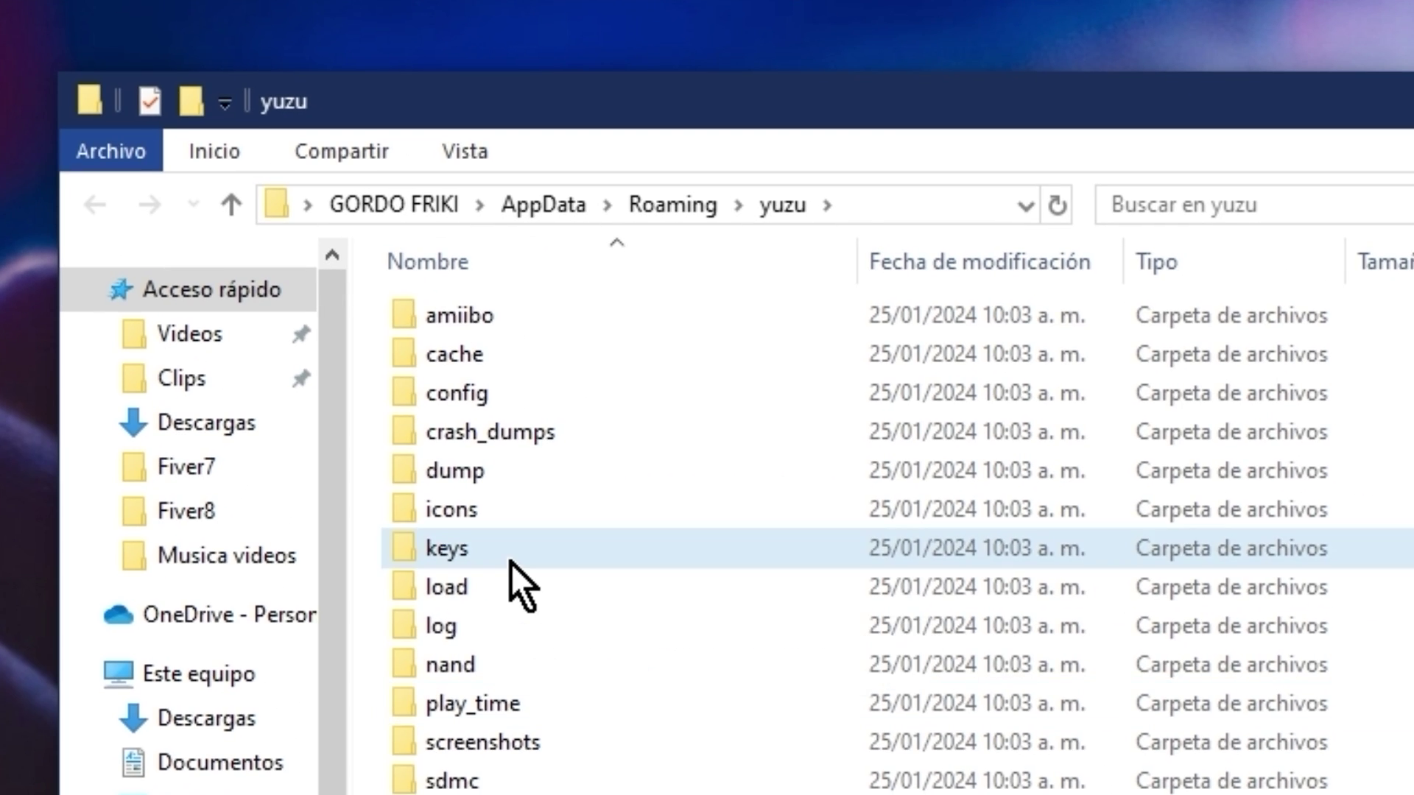
Step: Paste prod.keys into the keys folder of the yuzu data directory and close the file window
double_click(1211, 582)
key("ctrl+v")
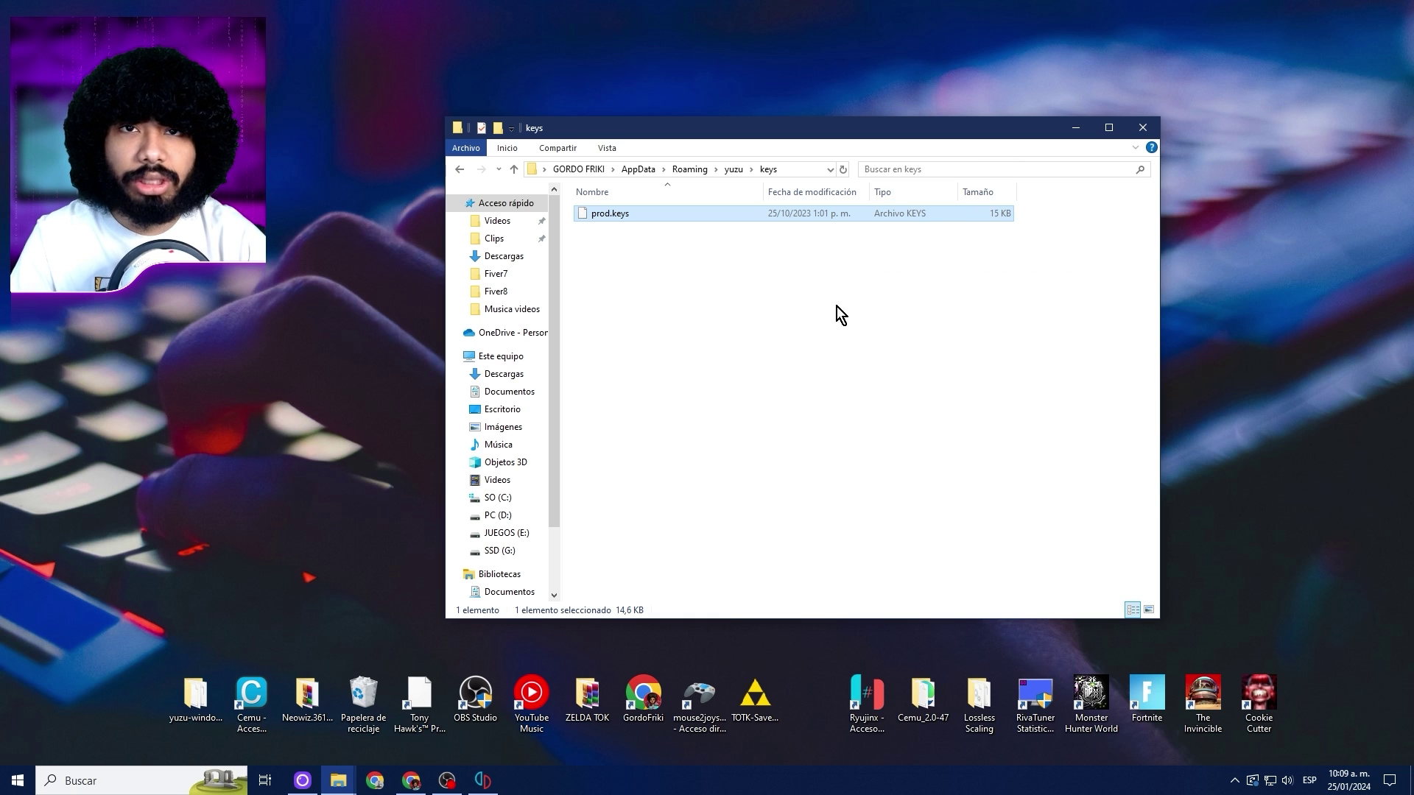
key("alt+Up")
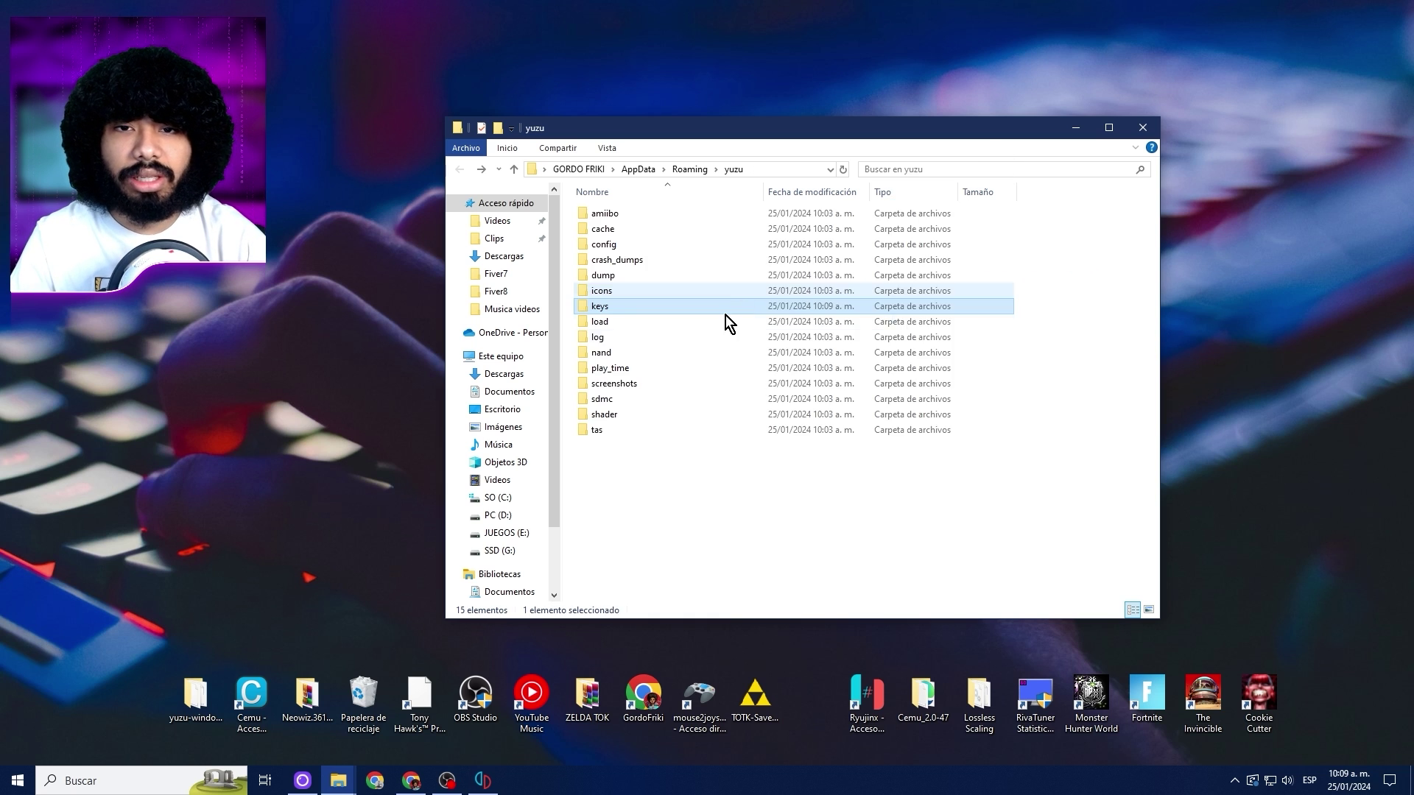
key("alt+F4")
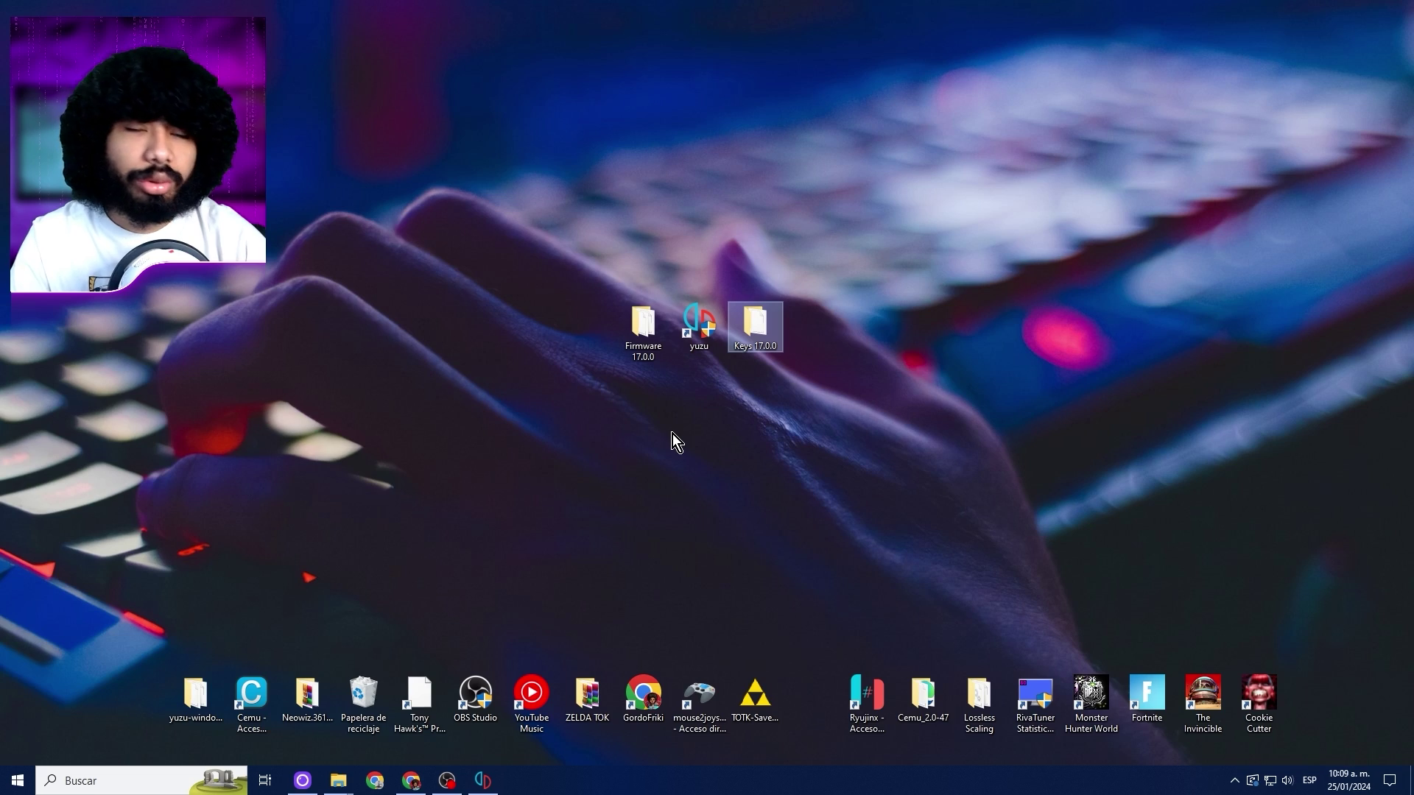
Step: Copy all the firmware files from the Firmware 17.0.0 desktop folder and minimize its window
double_click(645, 323)
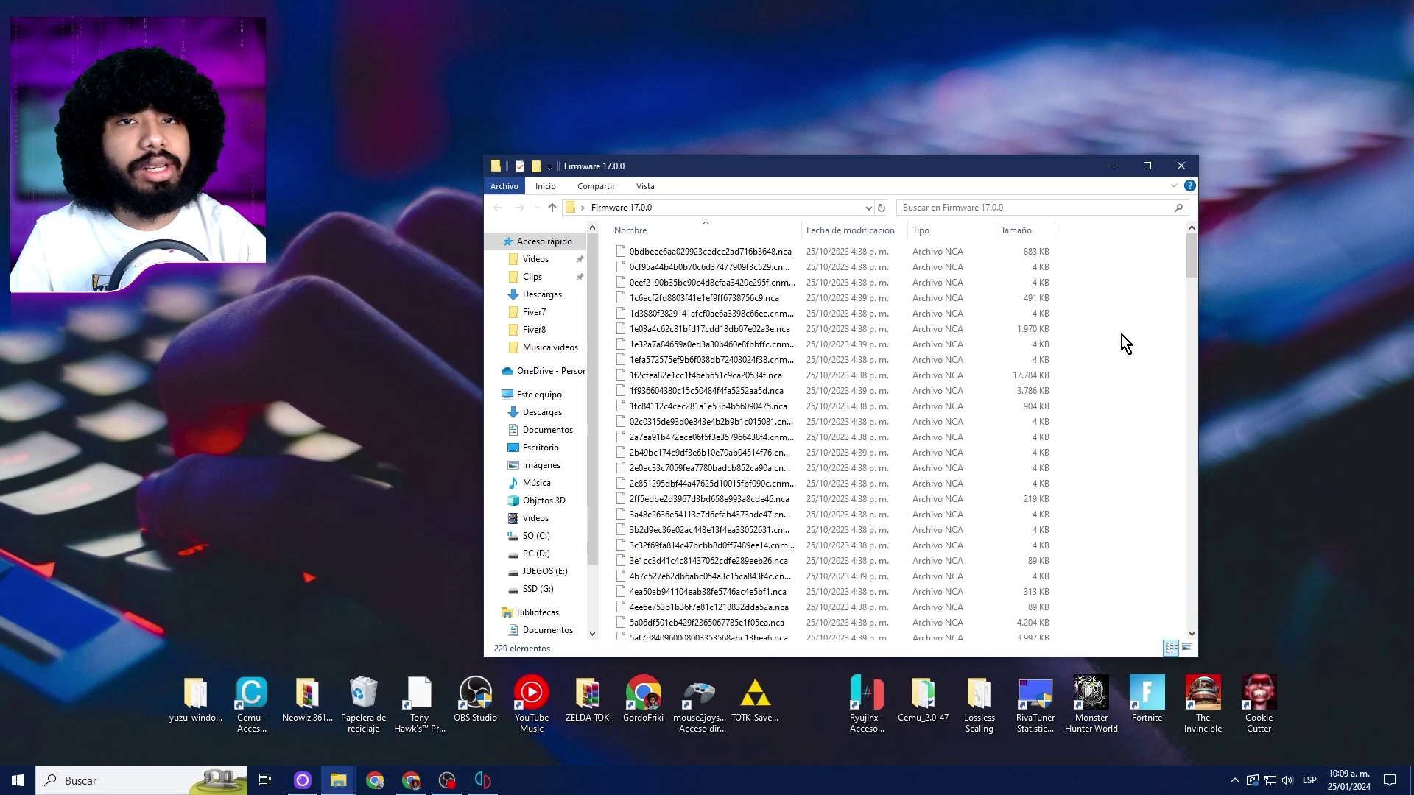
key("ctrl+a")
left_click(1113, 165)
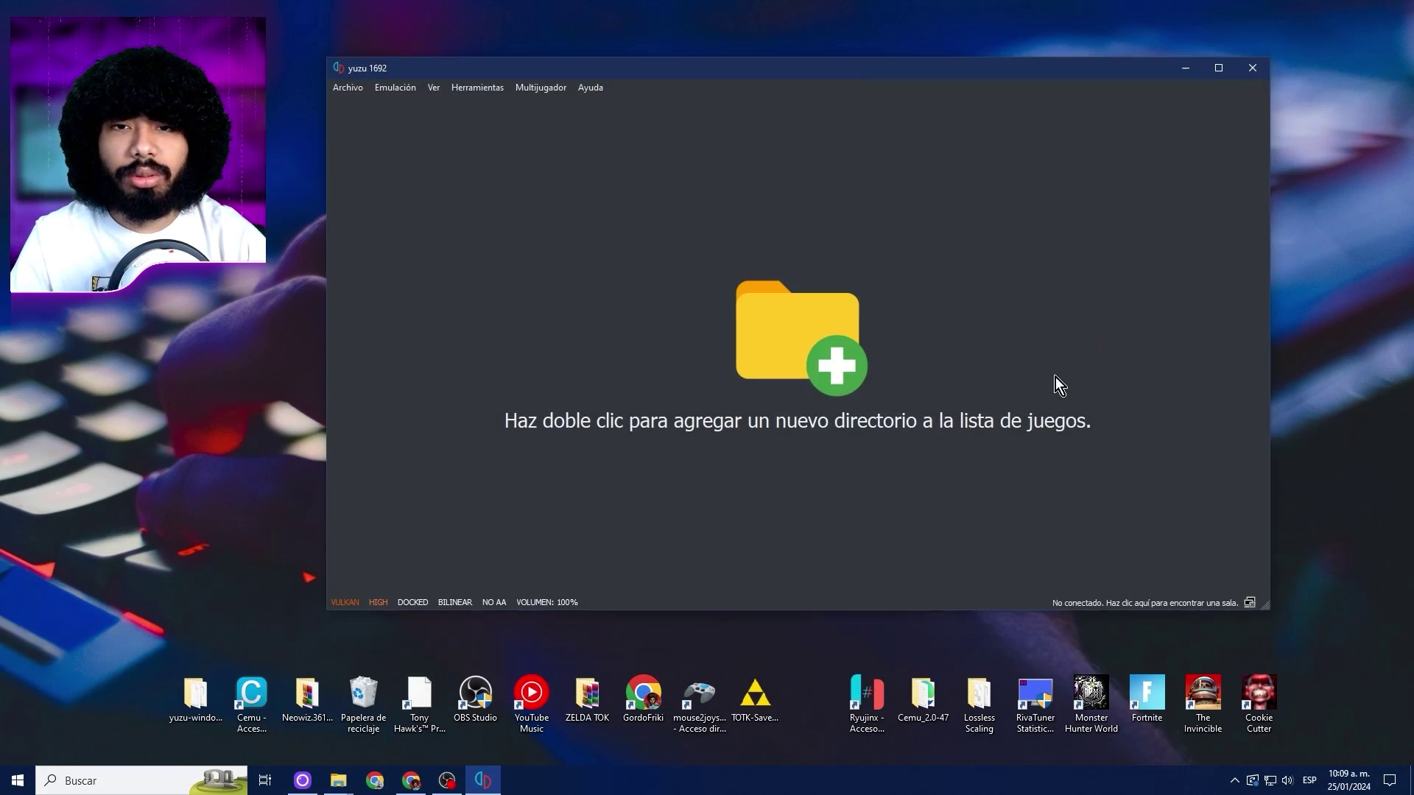
Step: Paste the firmware files into nand\system\Contents\registered in the yuzu data folder, and close the emulator
left_click(340, 85)
left_click(817, 383)
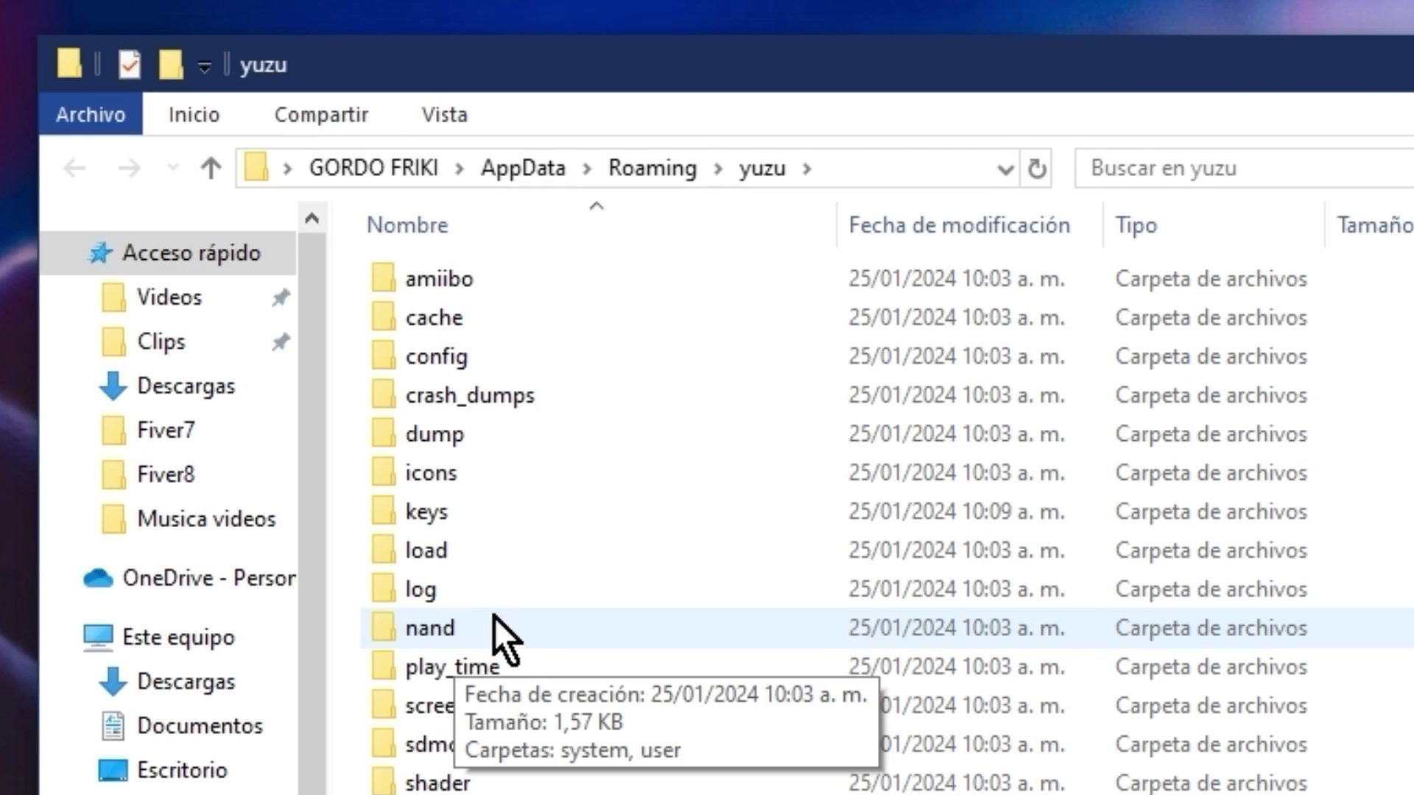
double_click(621, 342)
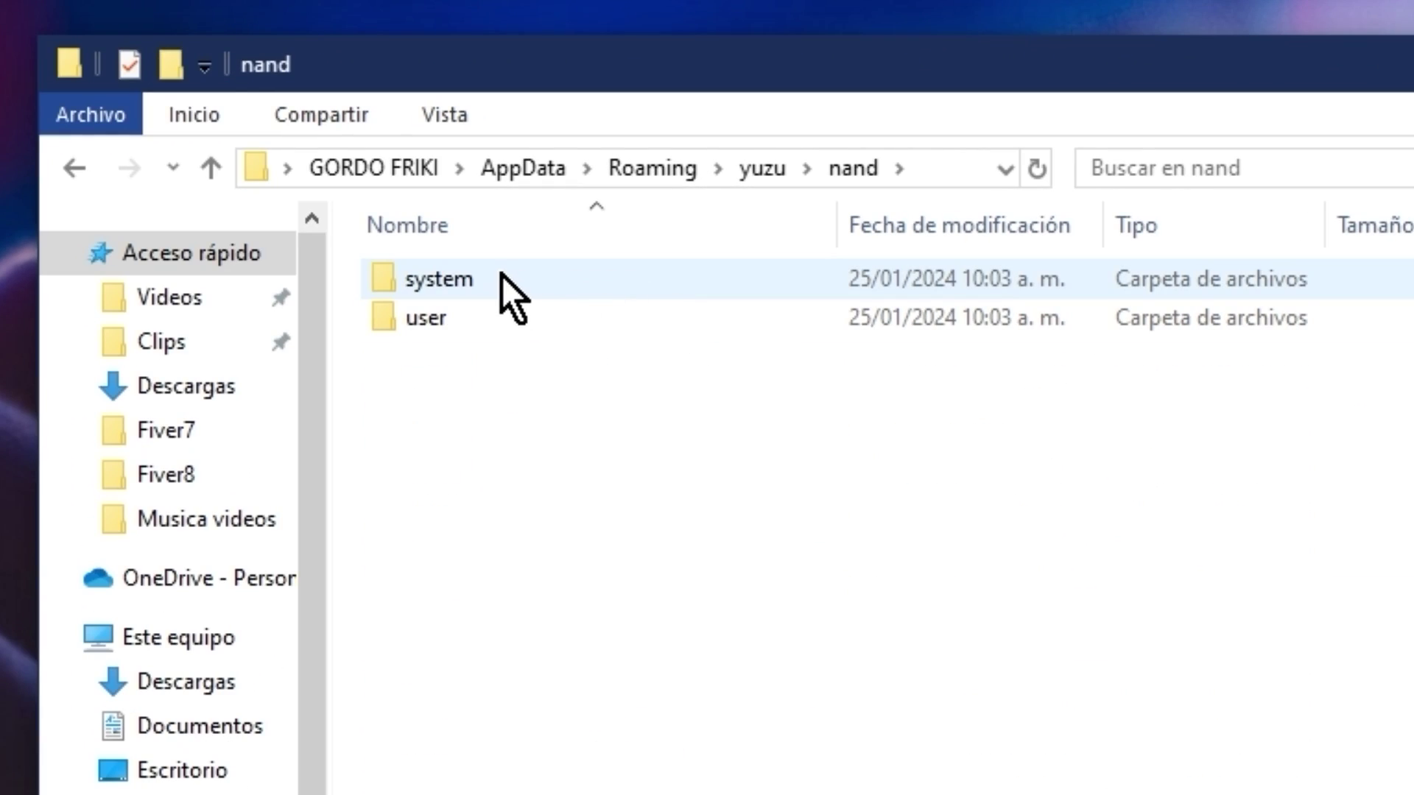
double_click(546, 284)
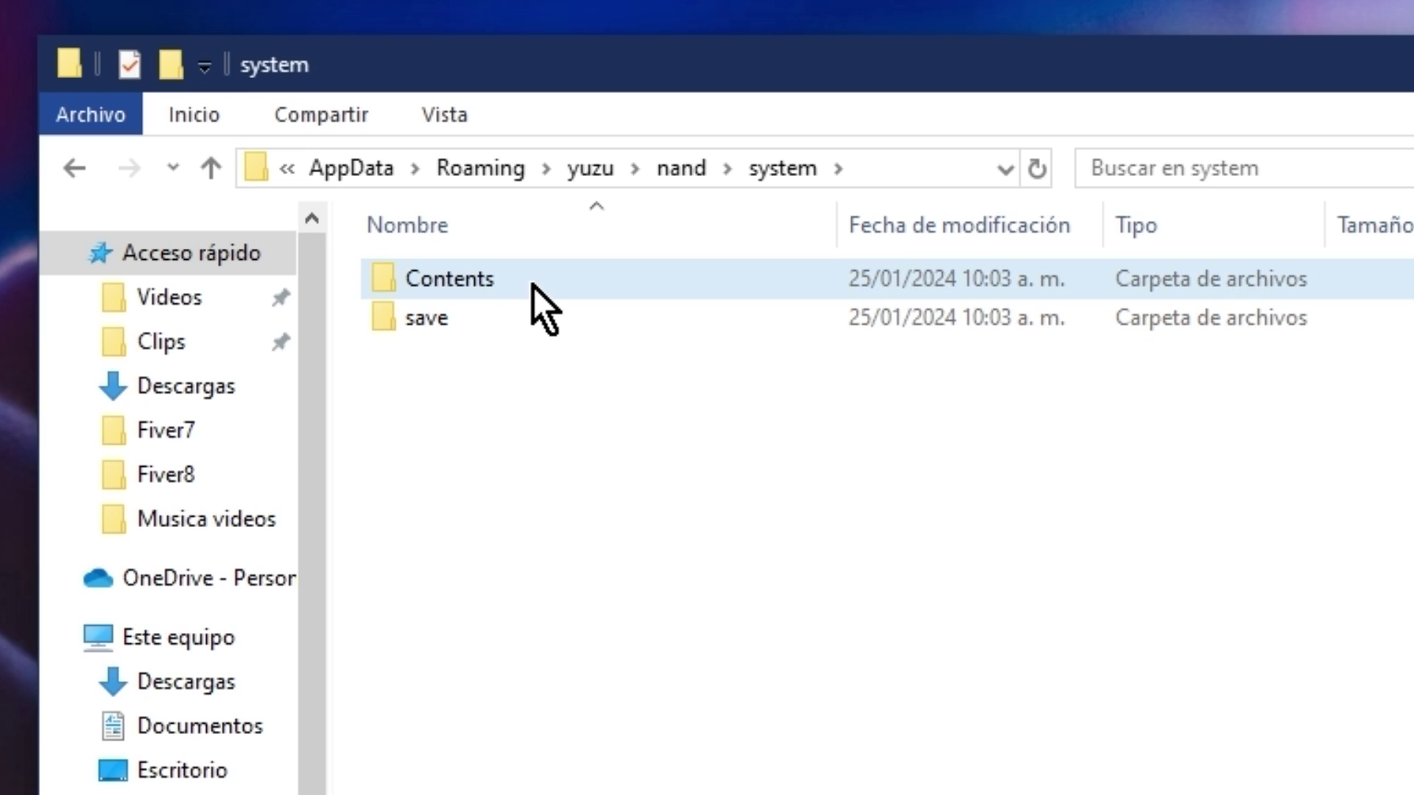
double_click(533, 285)
double_click(537, 319)
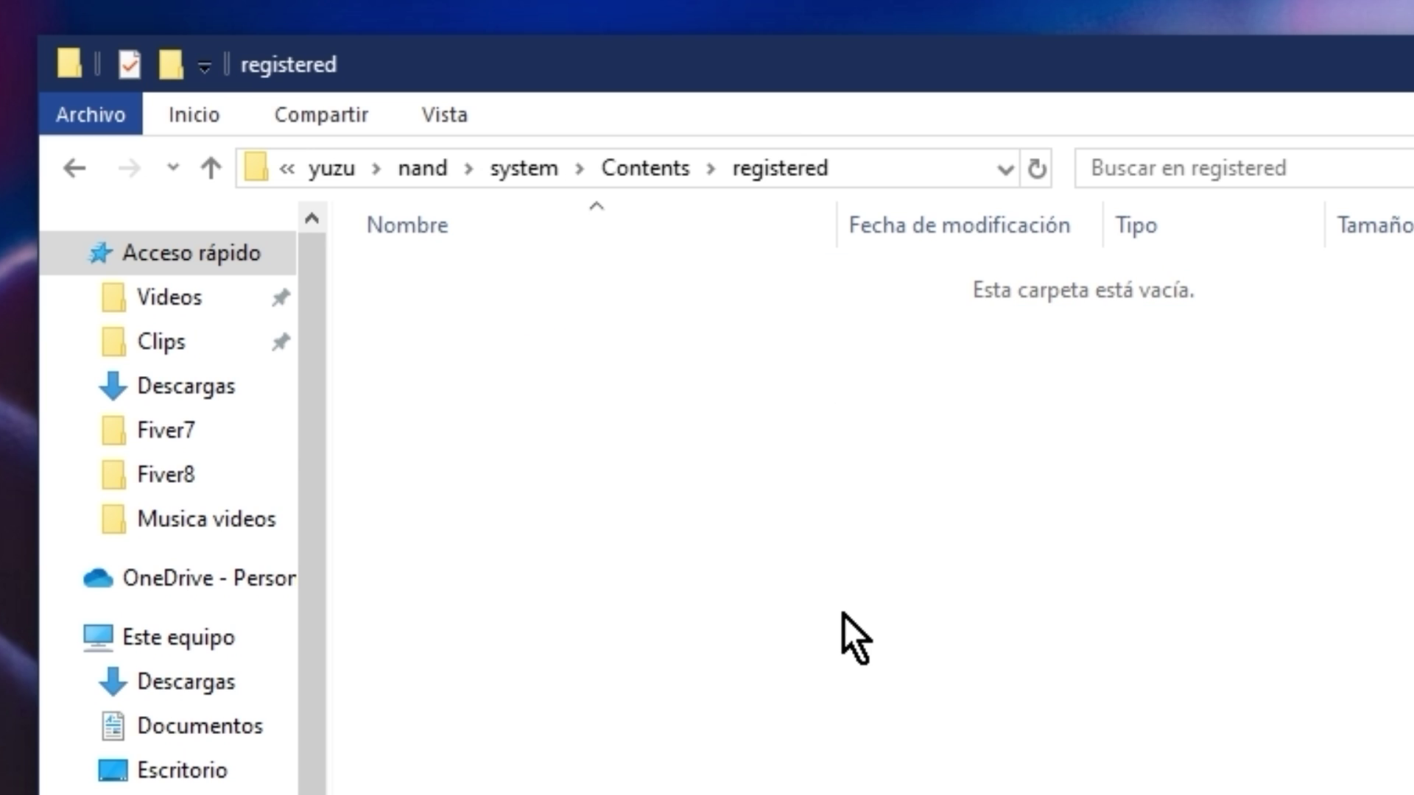
key("ctrl+v")
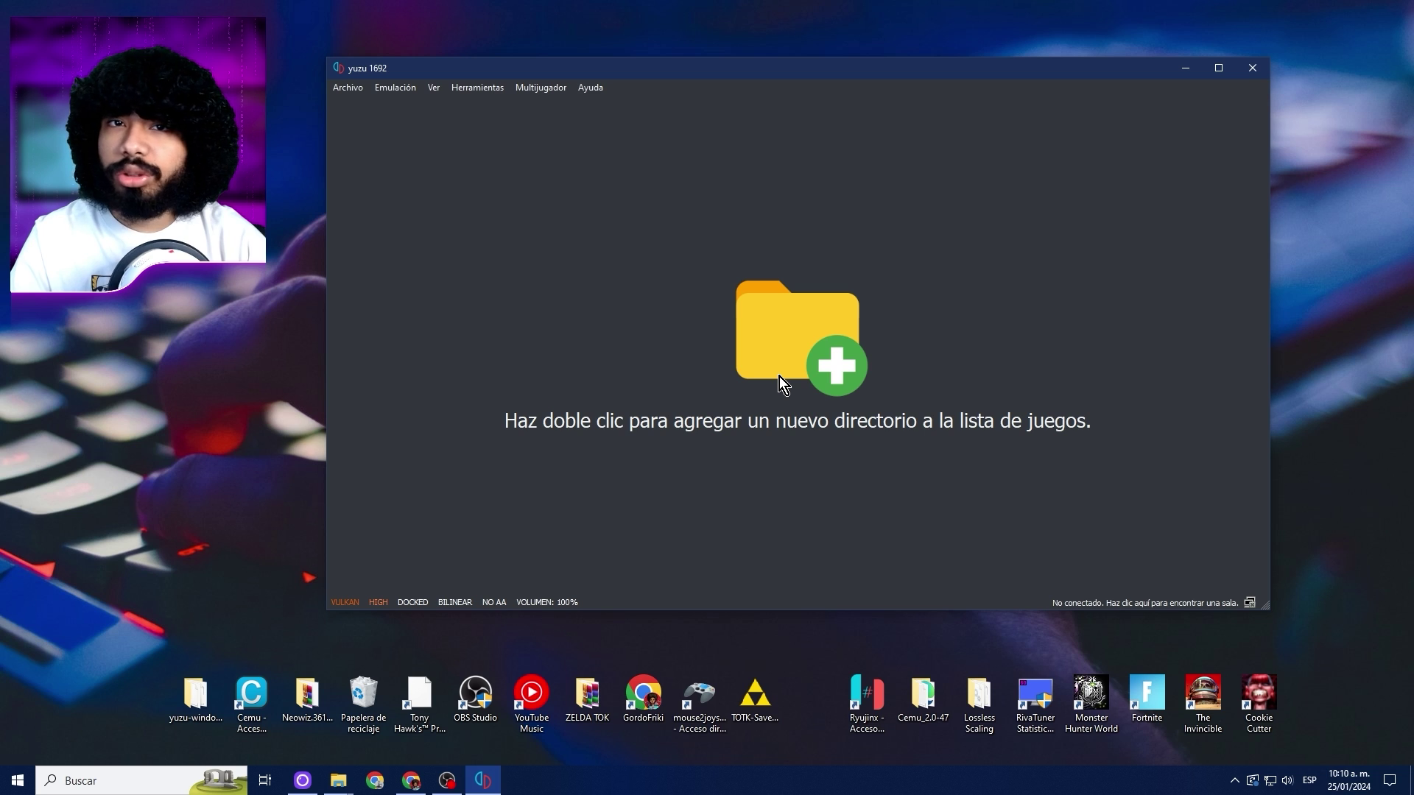
left_click(1245, 70)
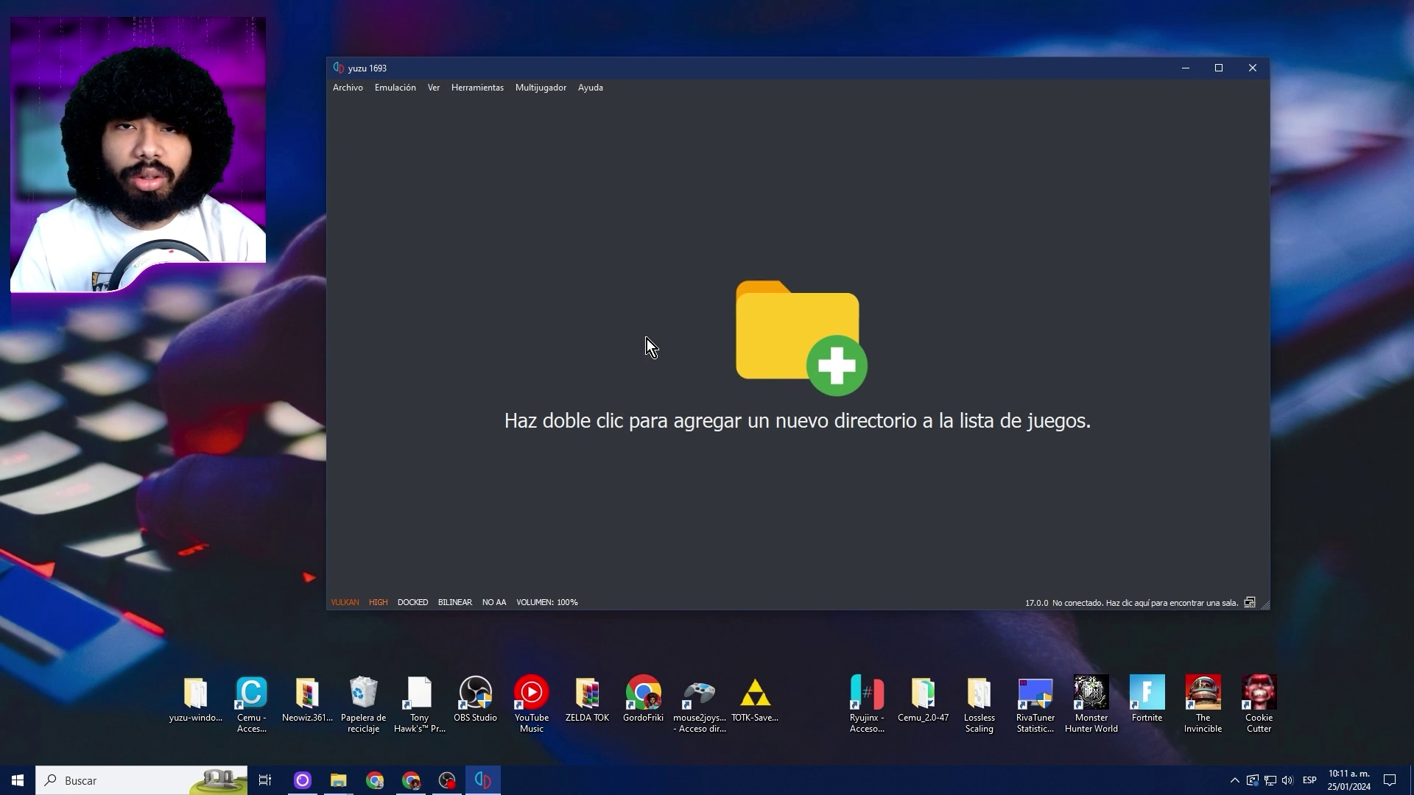
Step: Add the yuzu juegos folder on the JUEGOS (E:) drive as a game directory in yuzu
double_click(810, 366)
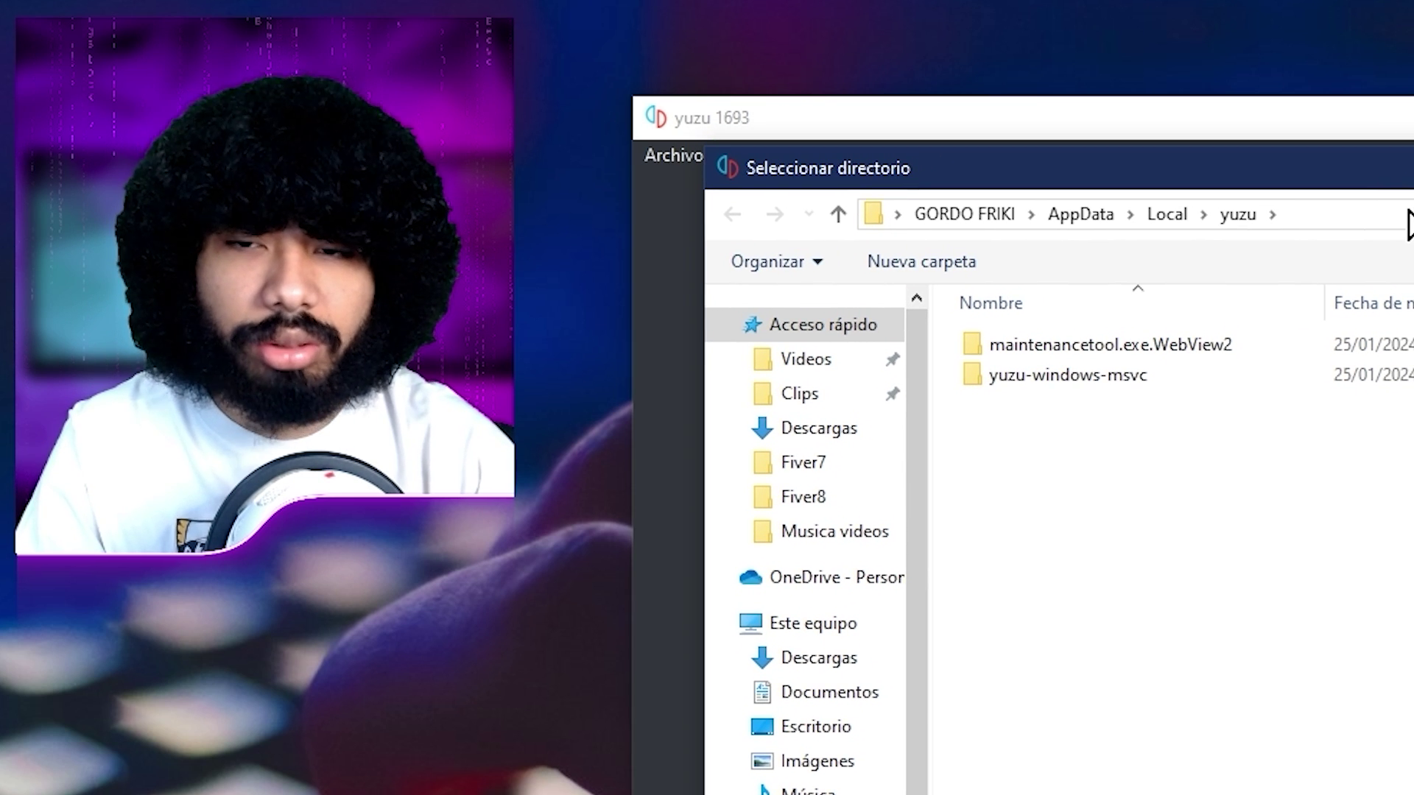
left_click(422, 457)
scroll(576, 440, "down", 3)
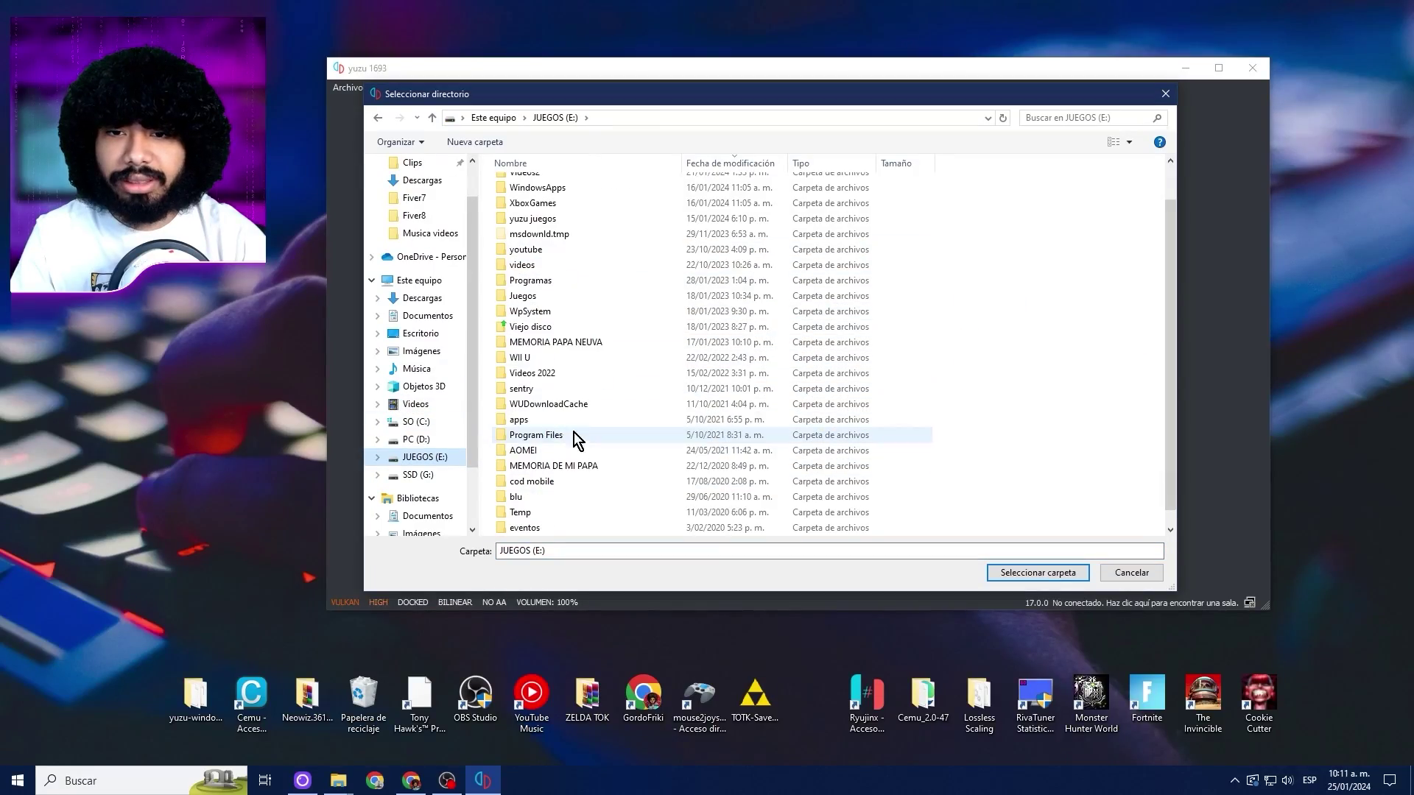
scroll(553, 274, "up", 1)
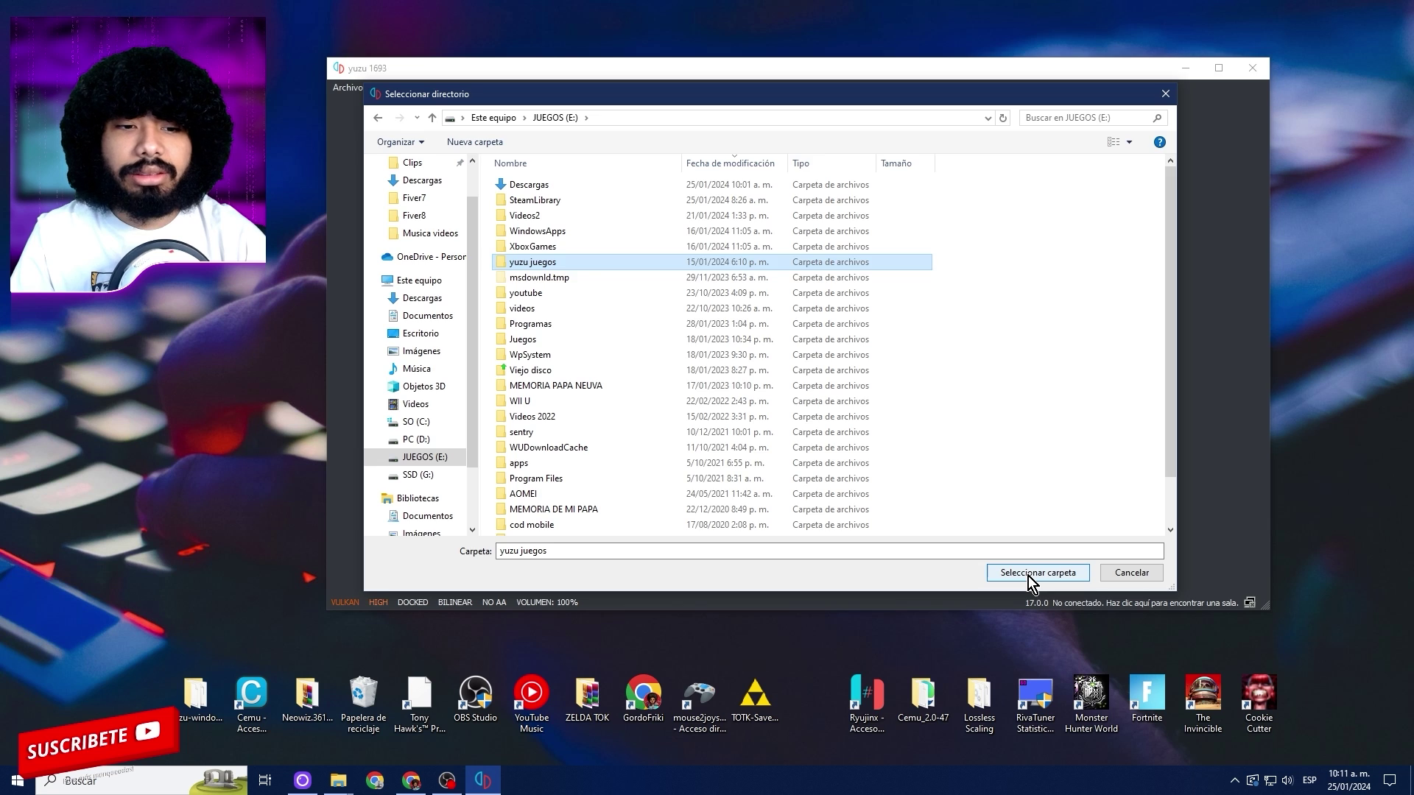
left_click(1027, 575)
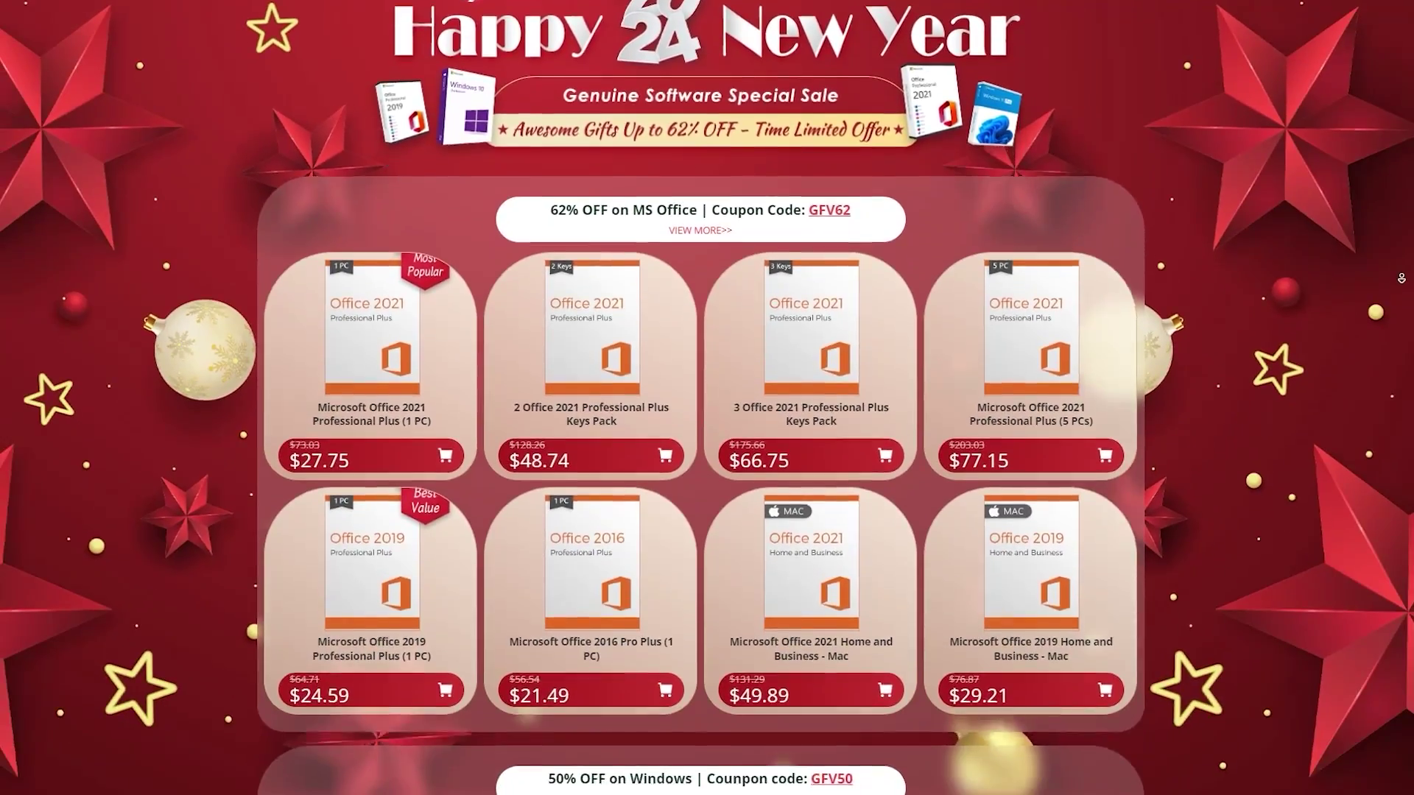
scroll(699, 398, "down", 7)
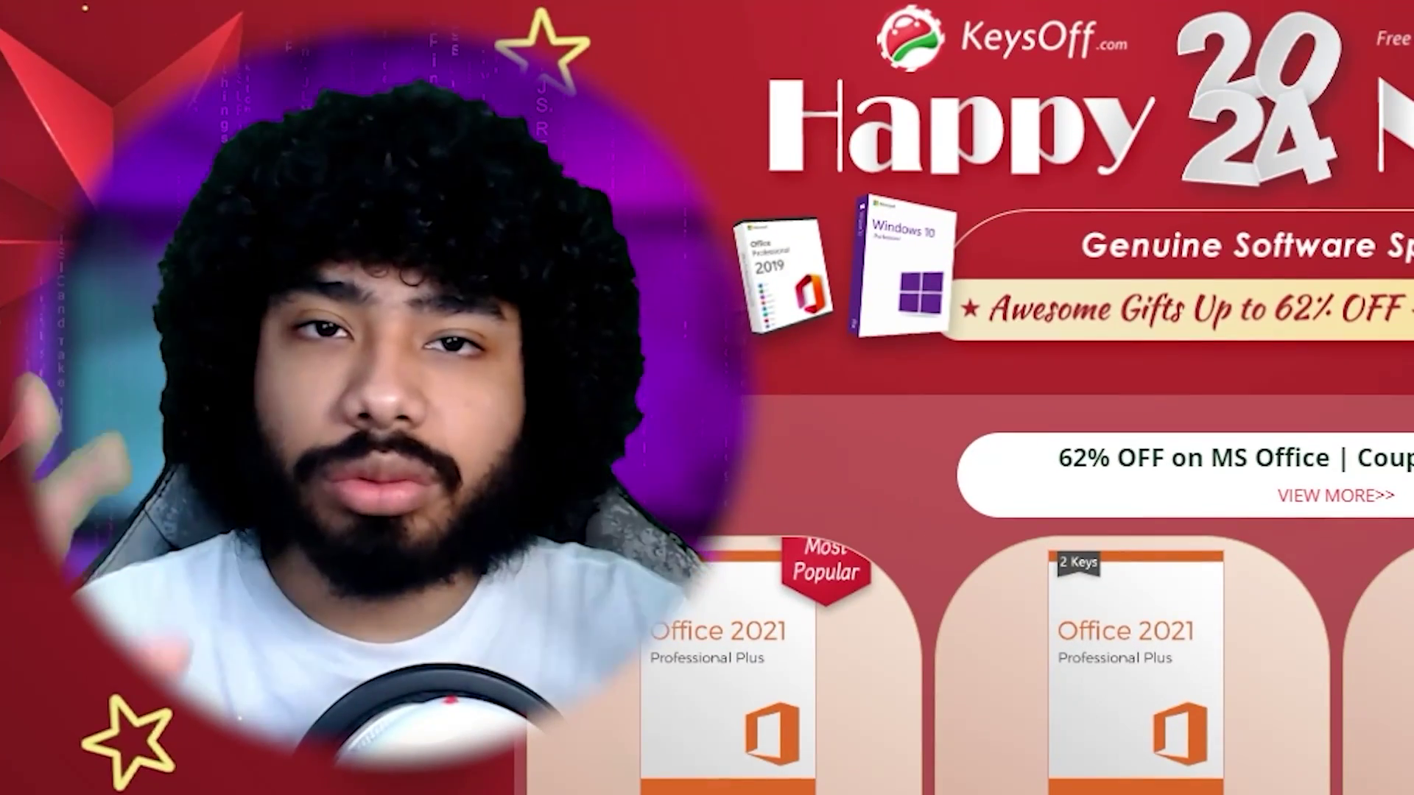
scroll(707, 397, "down", 10)
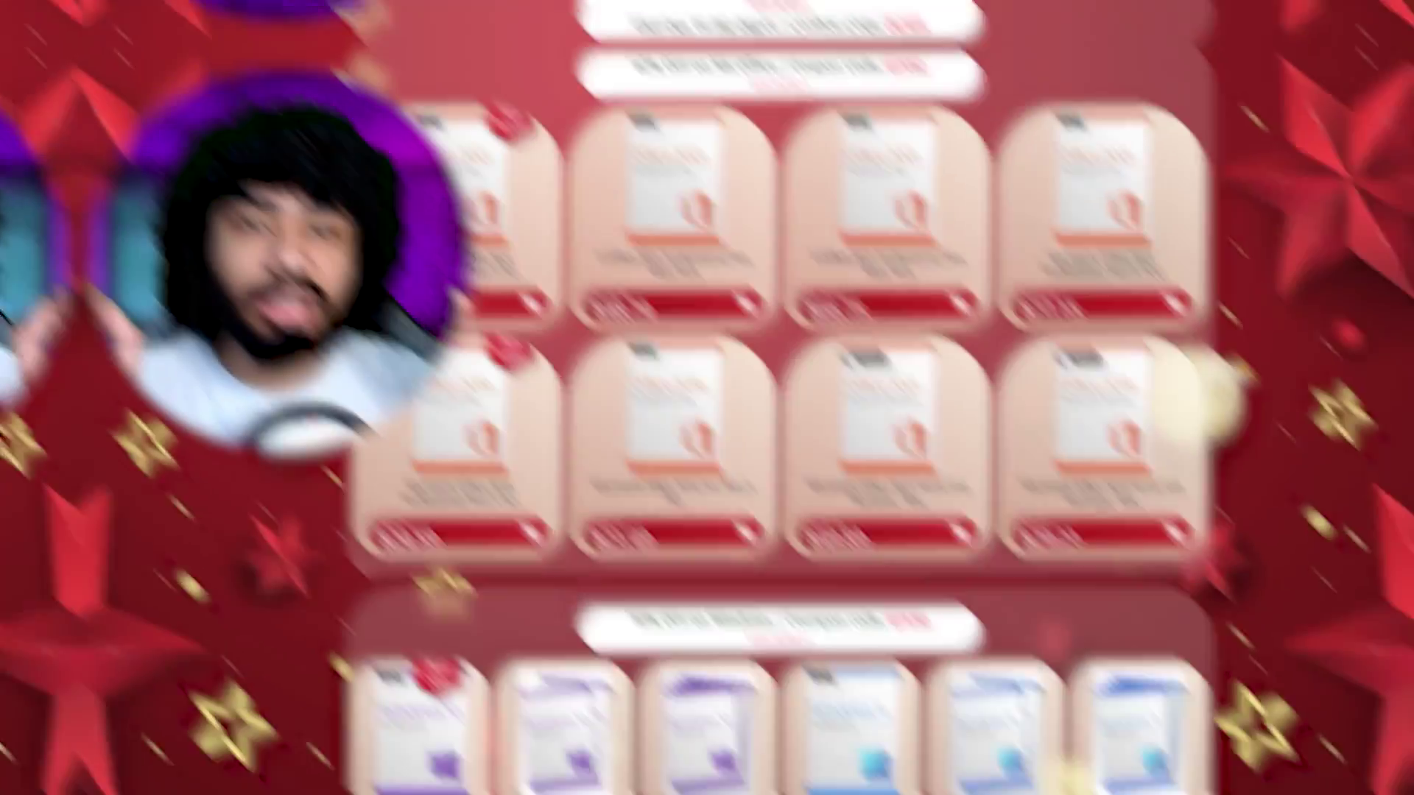
scroll(706, 398, "down", 9)
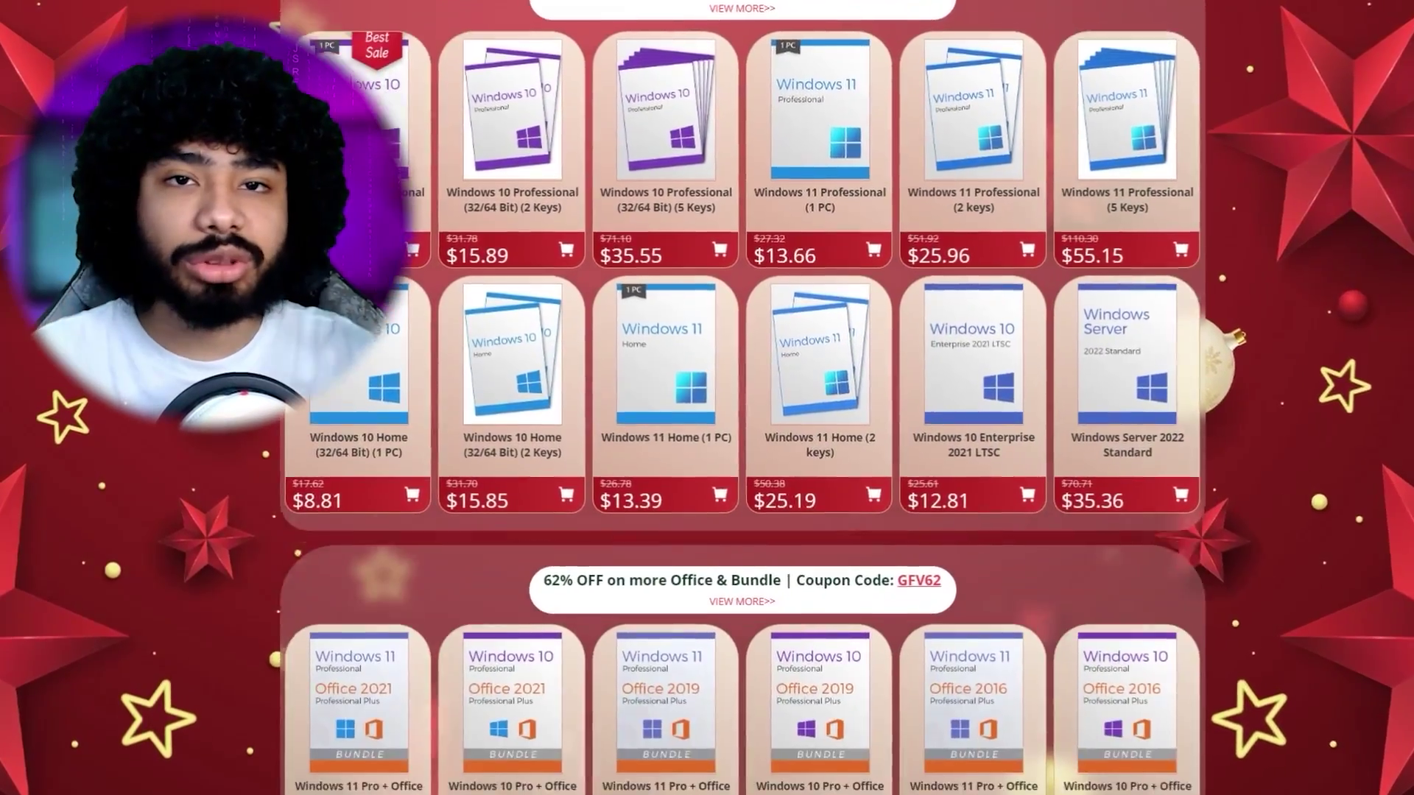
scroll(706, 398, "down", 3)
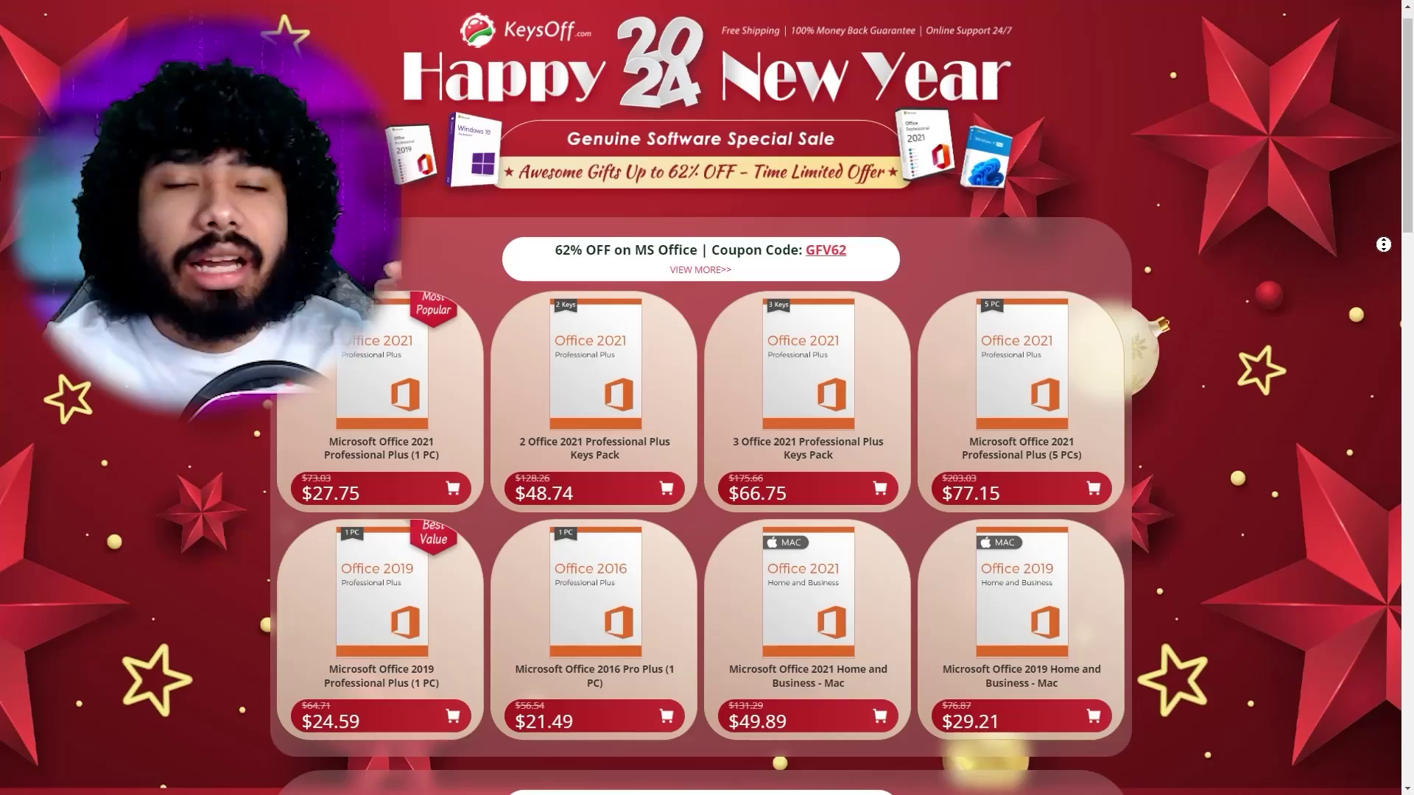
Step: Look through the Microsoft Office and Windows offers and their coupon codes on the KeysOff New Year sale page
scroll(1381, 258, "down", 7)
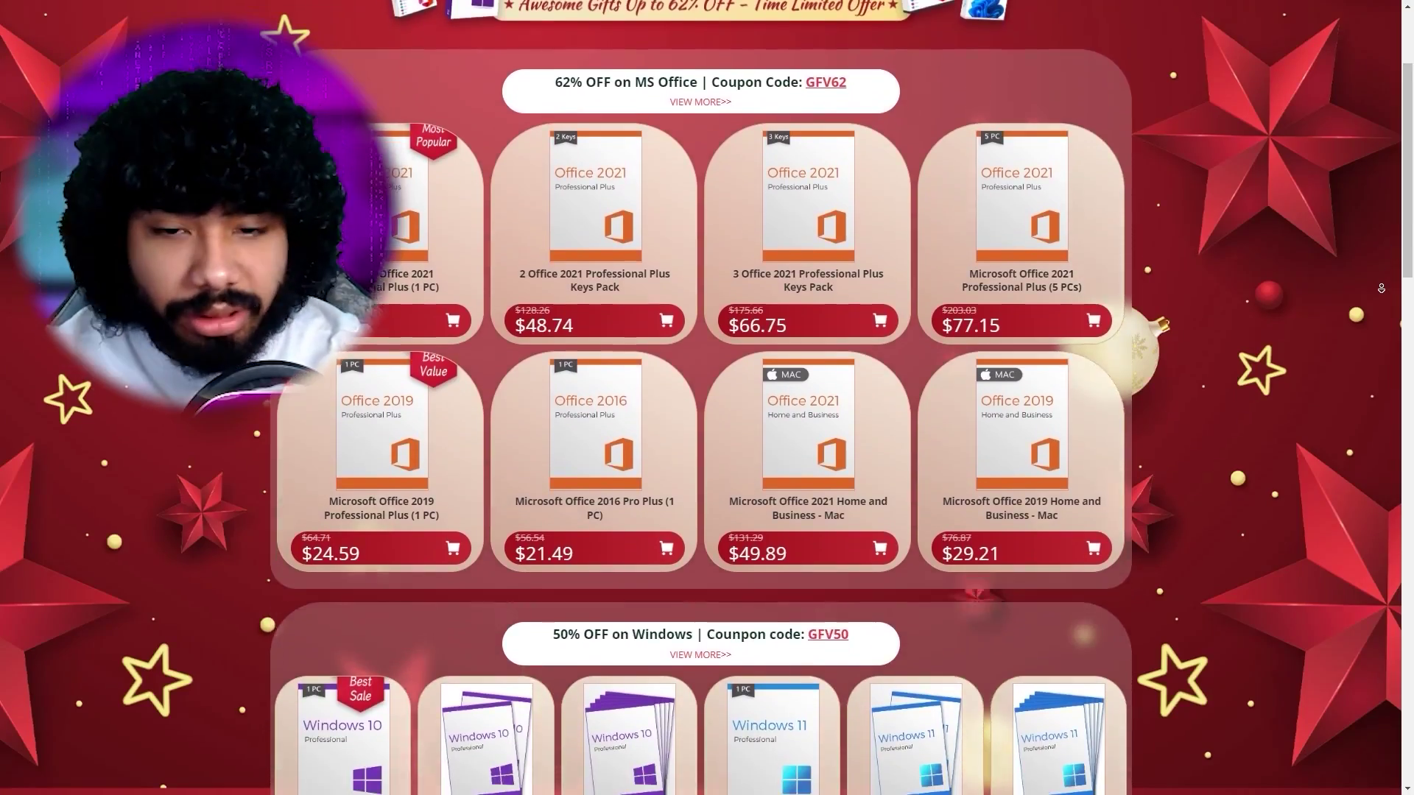
scroll(706, 397, "down", 4)
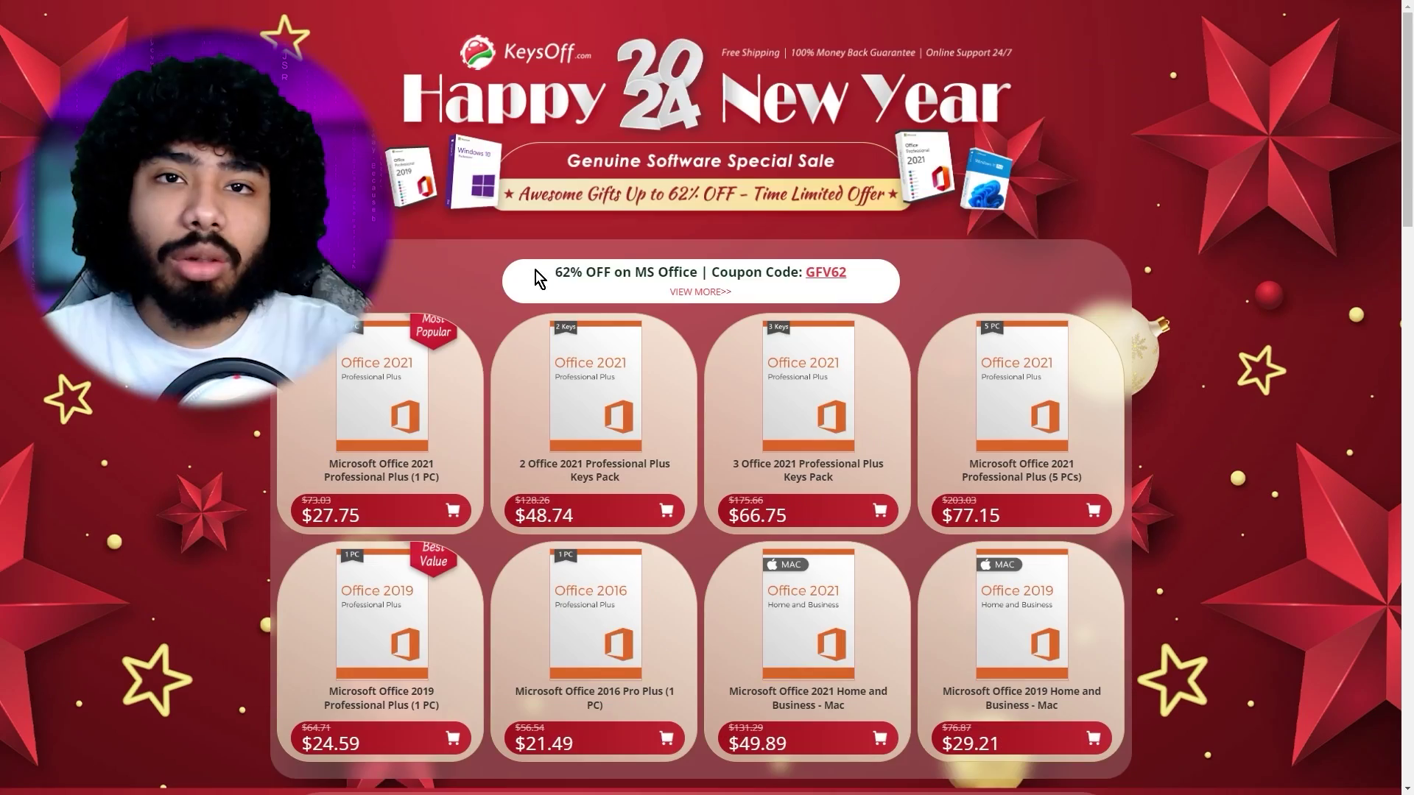
left_click_drag(810, 273, 864, 274)
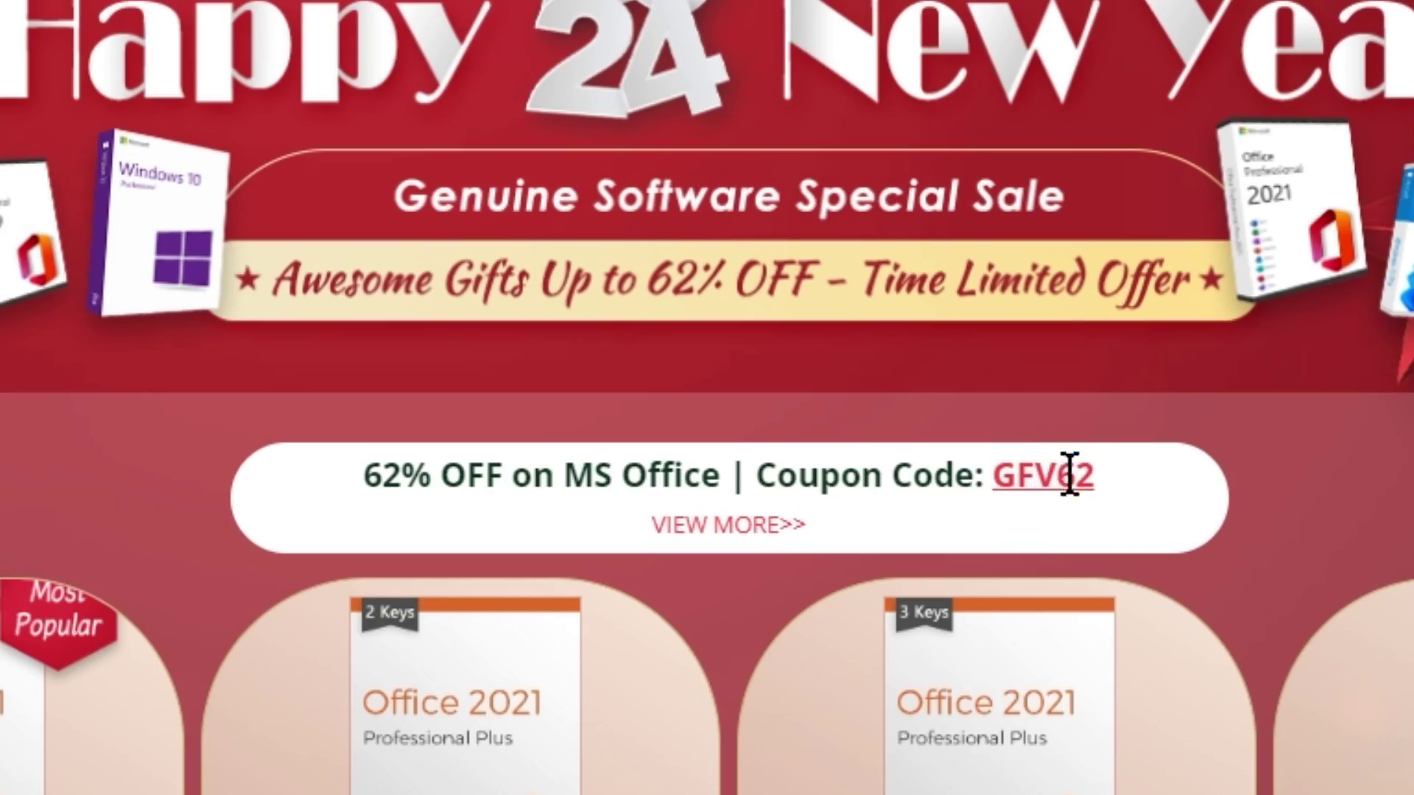
left_click(426, 507)
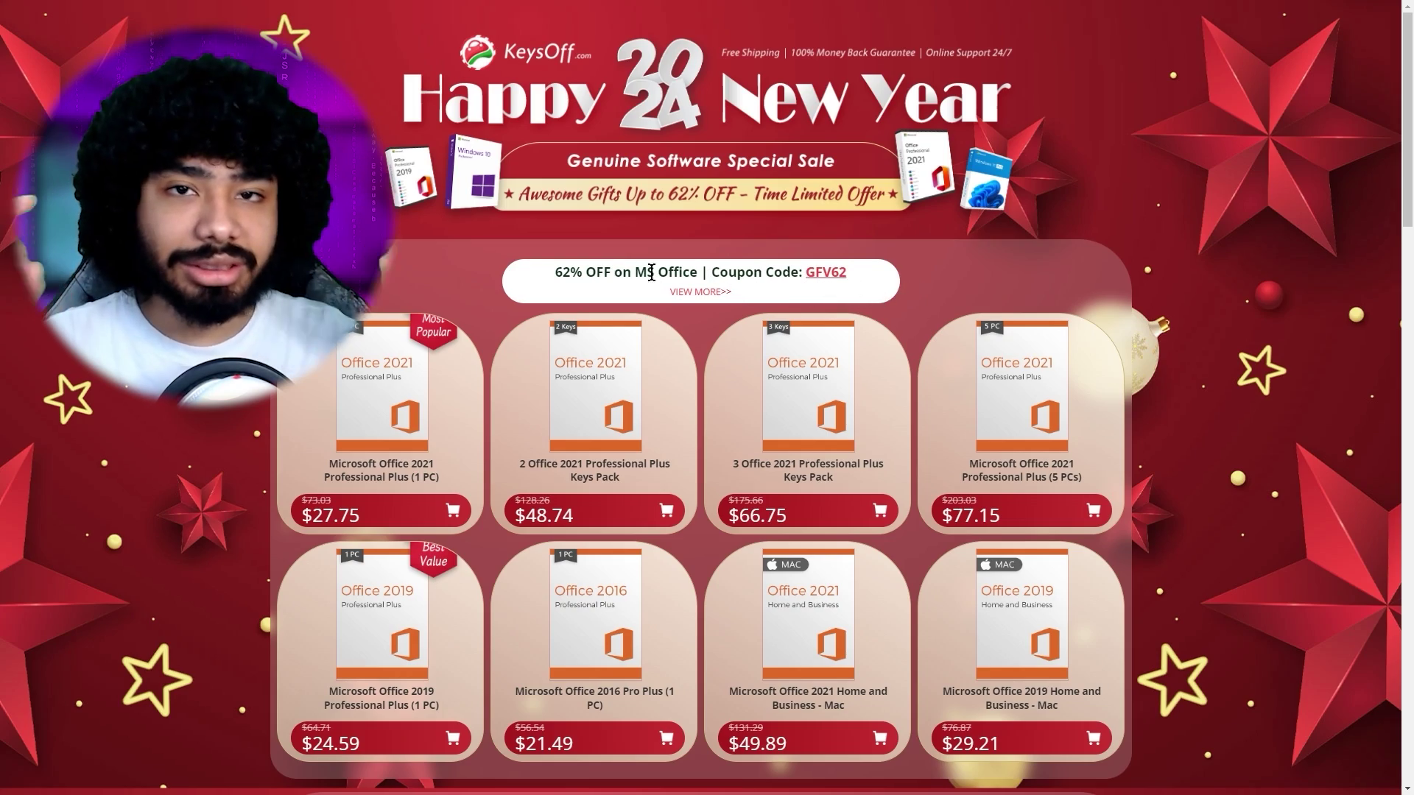
scroll(916, 288, "down", 3)
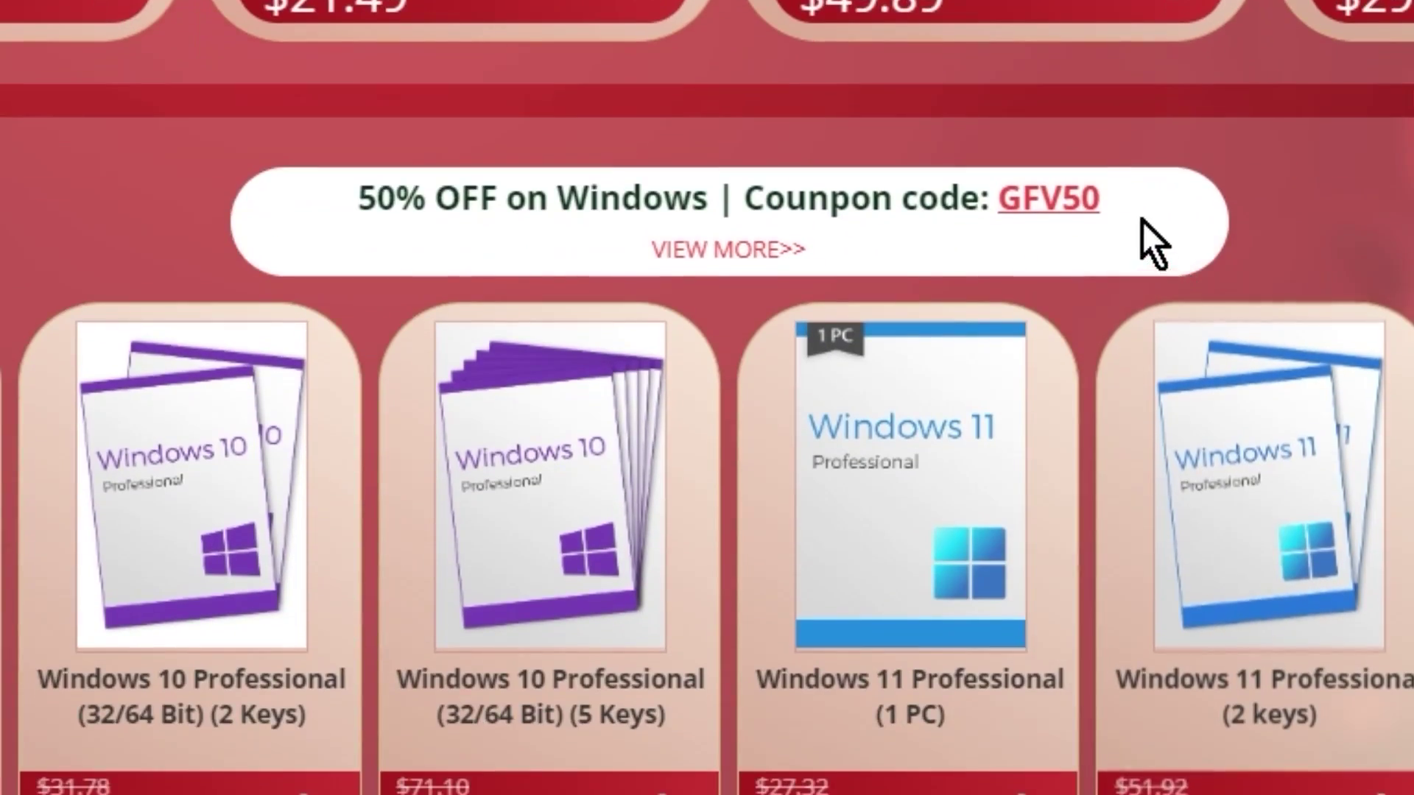
left_click_drag(1142, 220, 729, 246)
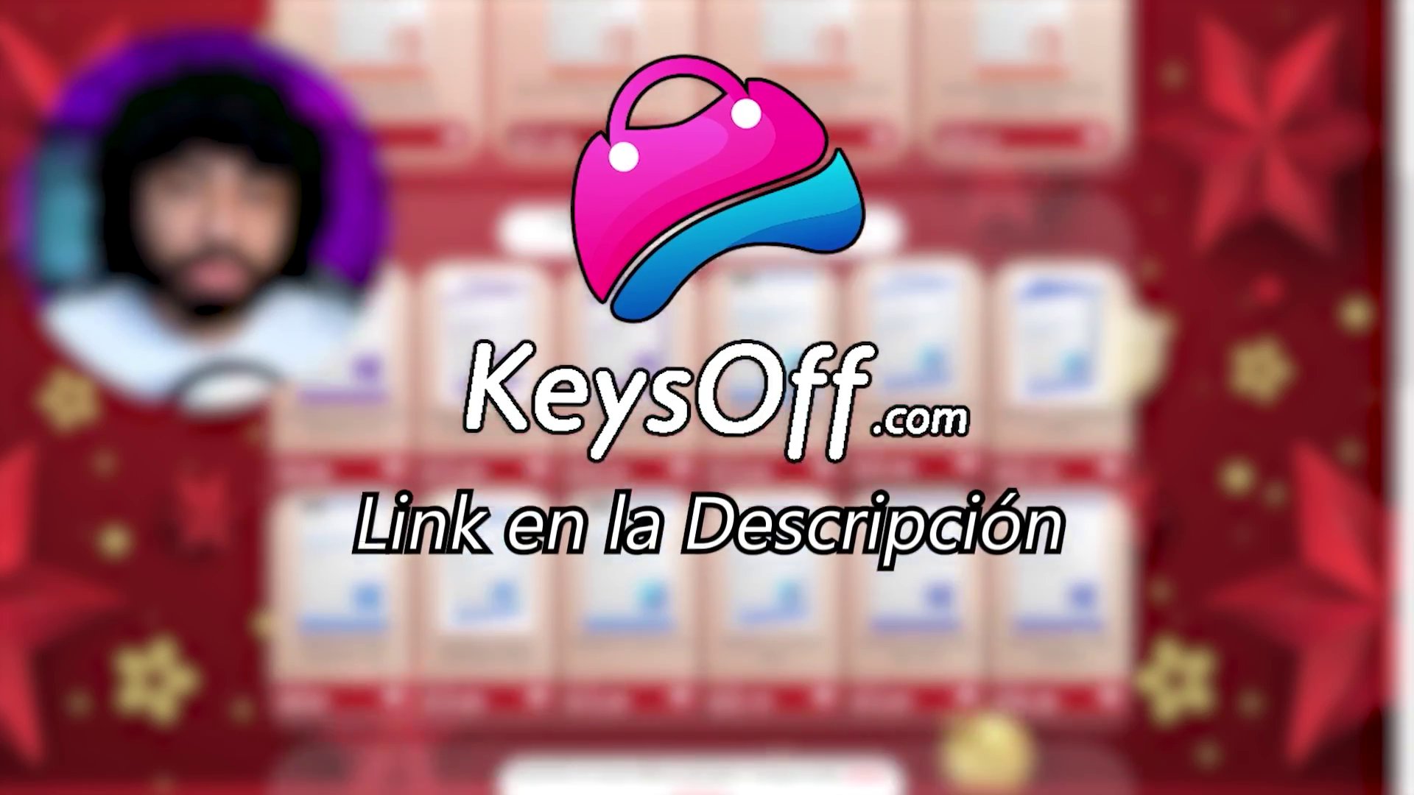
scroll(692, 229, "down", 1)
left_click_drag(724, 235, 372, 305)
scroll(371, 304, "up", 2)
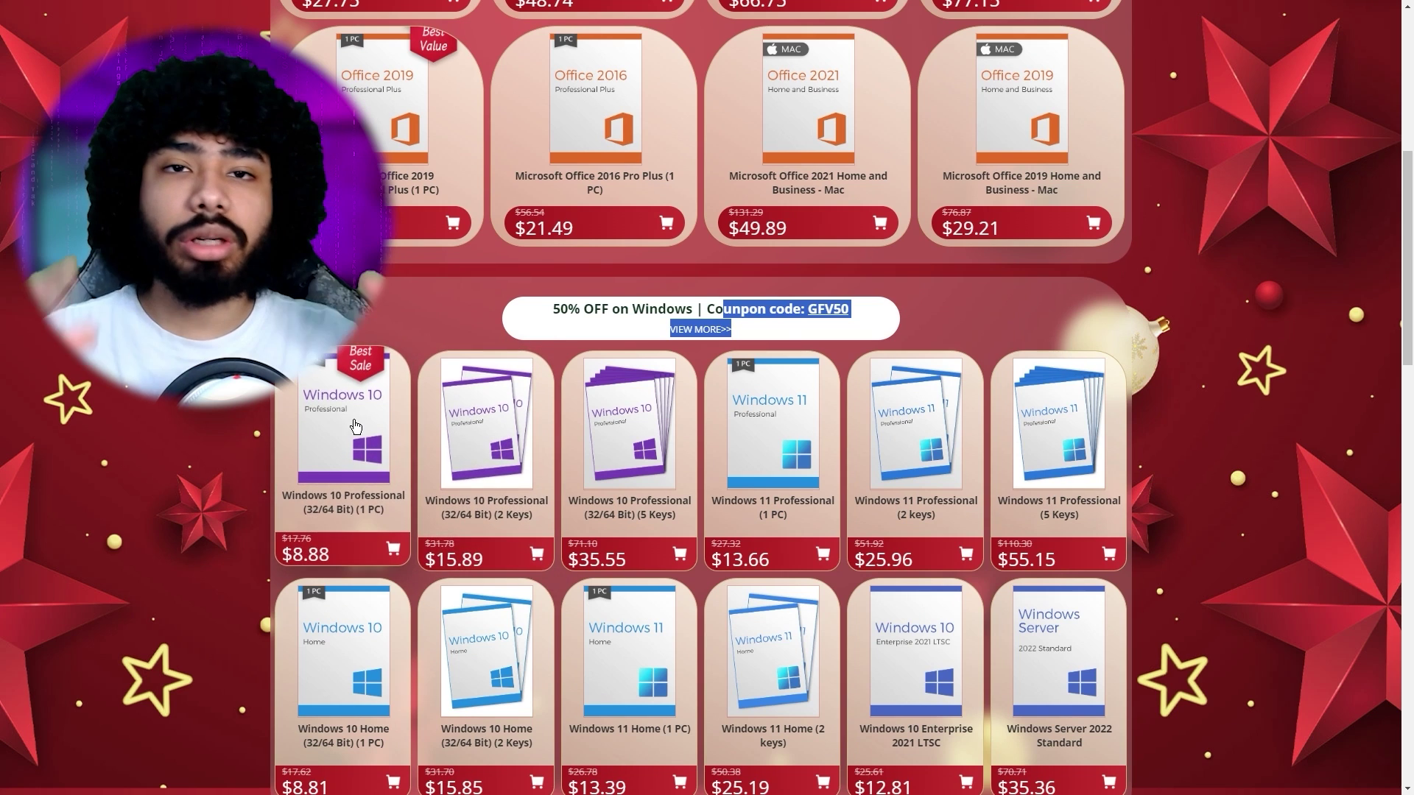
Step: Add one Windows 10 Professional (32/64 Bit) (1 PC) to the cart and open the shopping cart
left_click(355, 427)
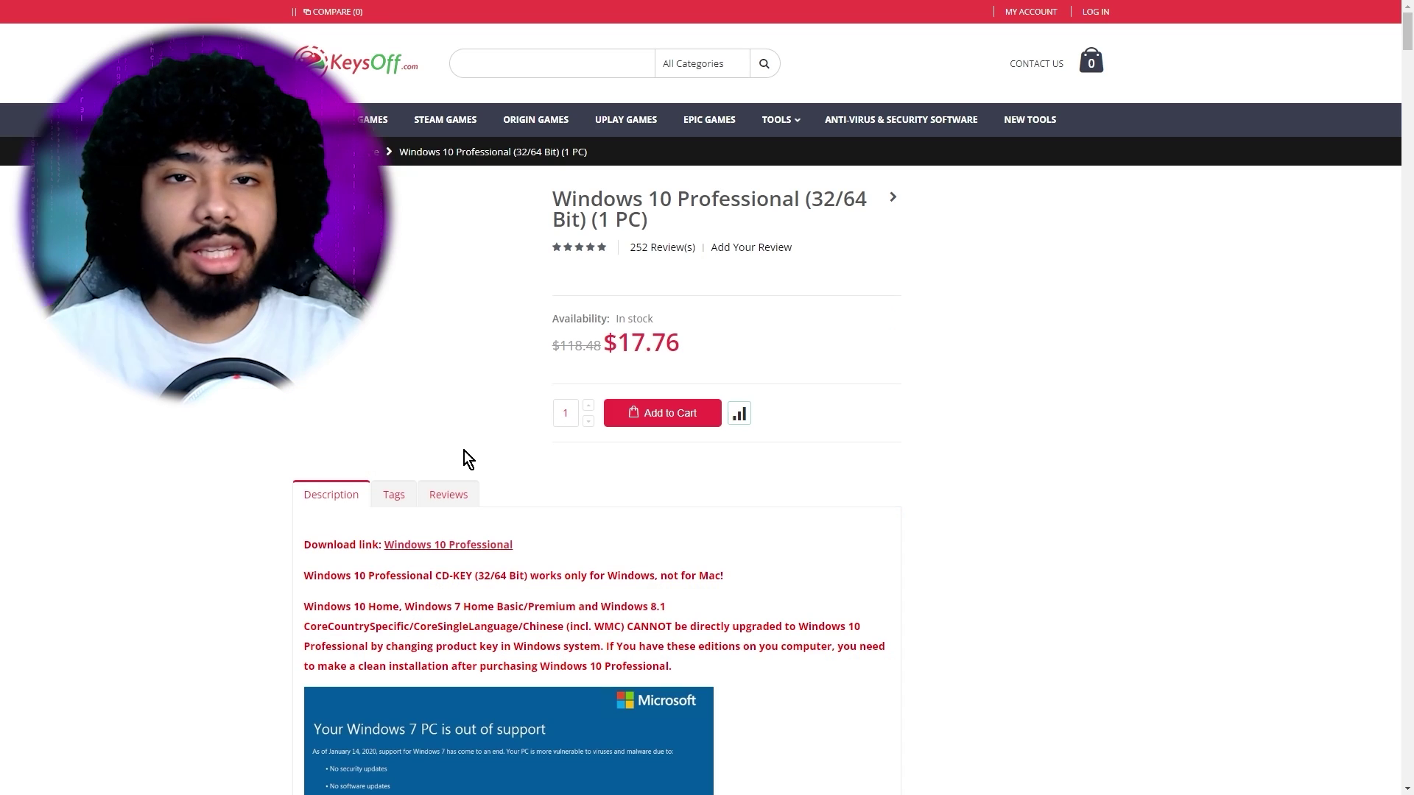
left_click(675, 450)
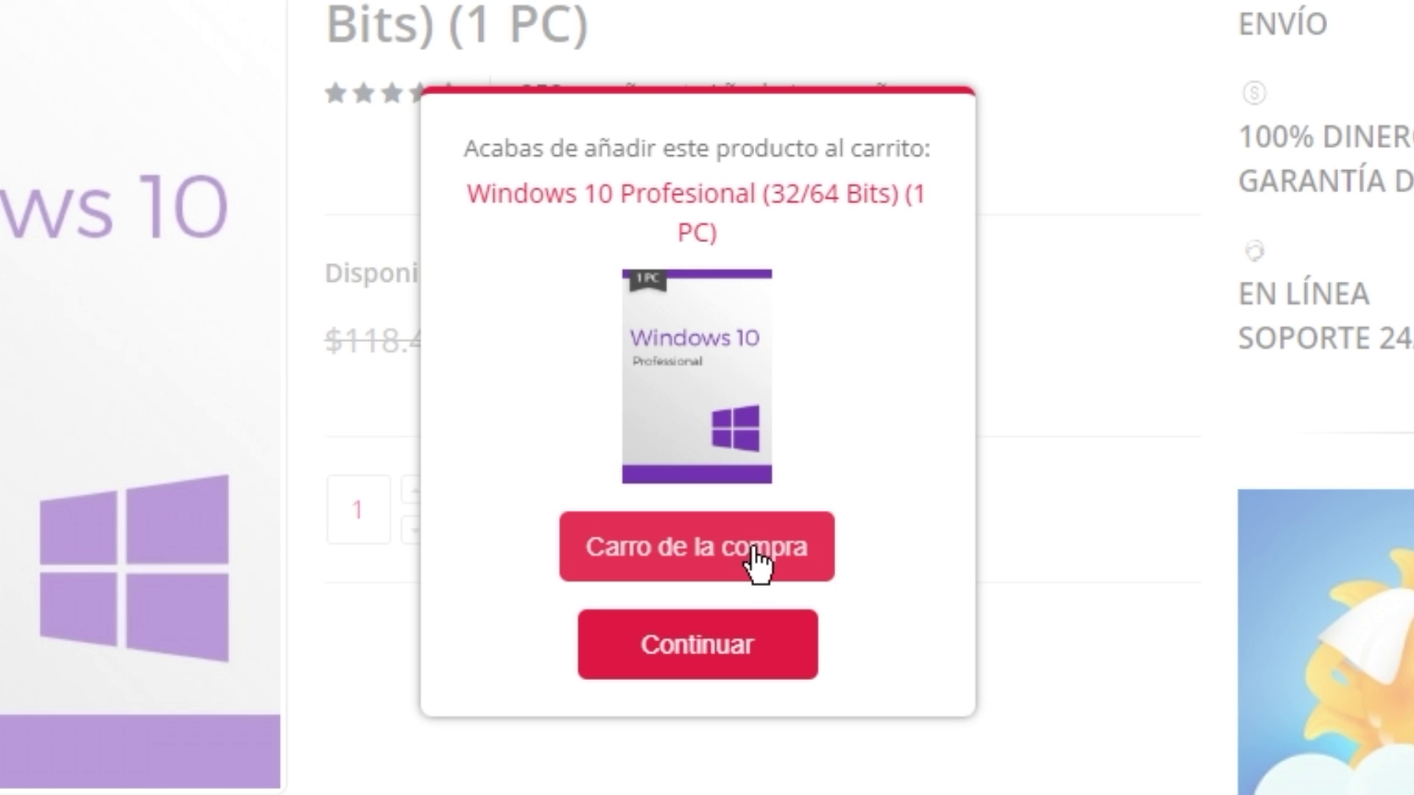
left_click(758, 567)
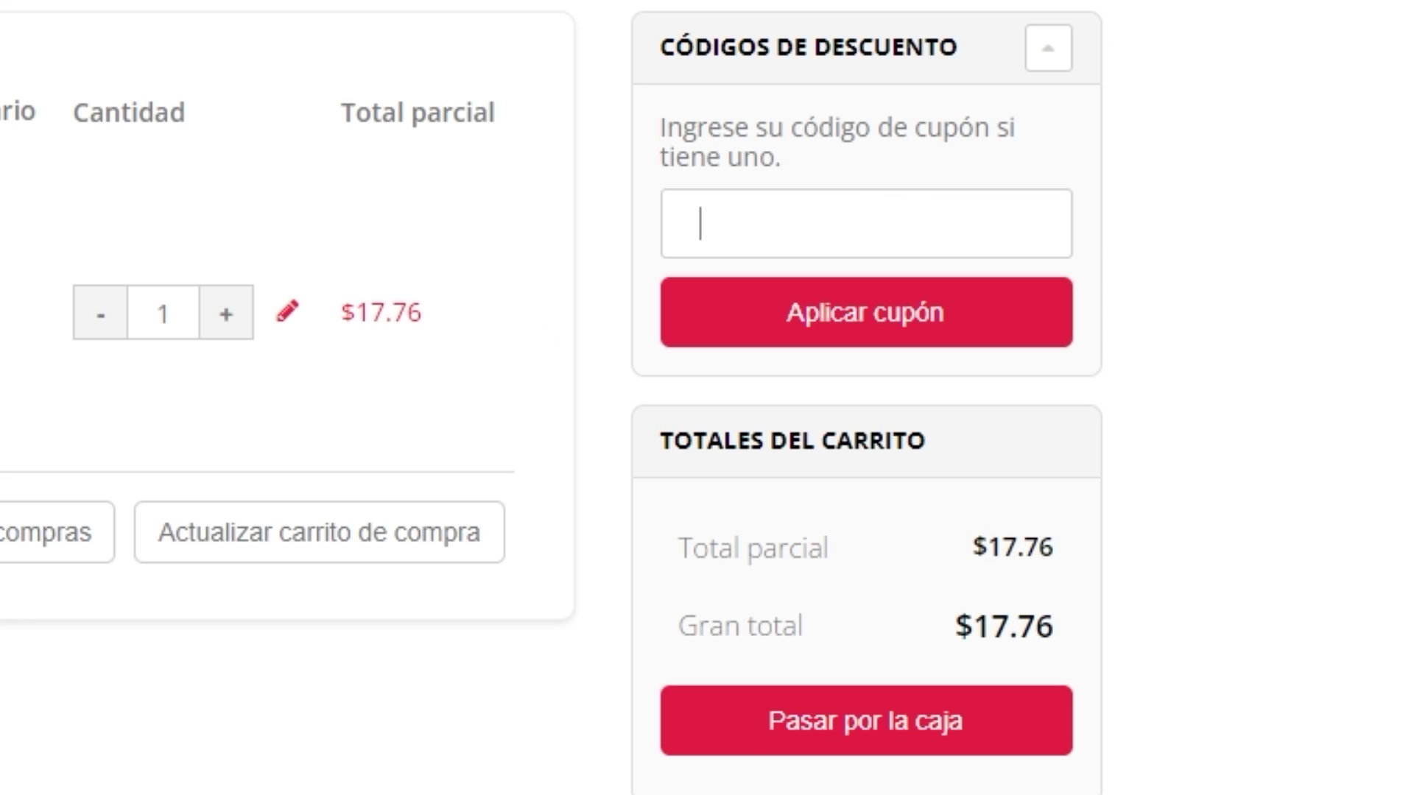
Step: Apply the coupon code GFV50 to the cart and proceed through checkout to the billing information
left_click(946, 335)
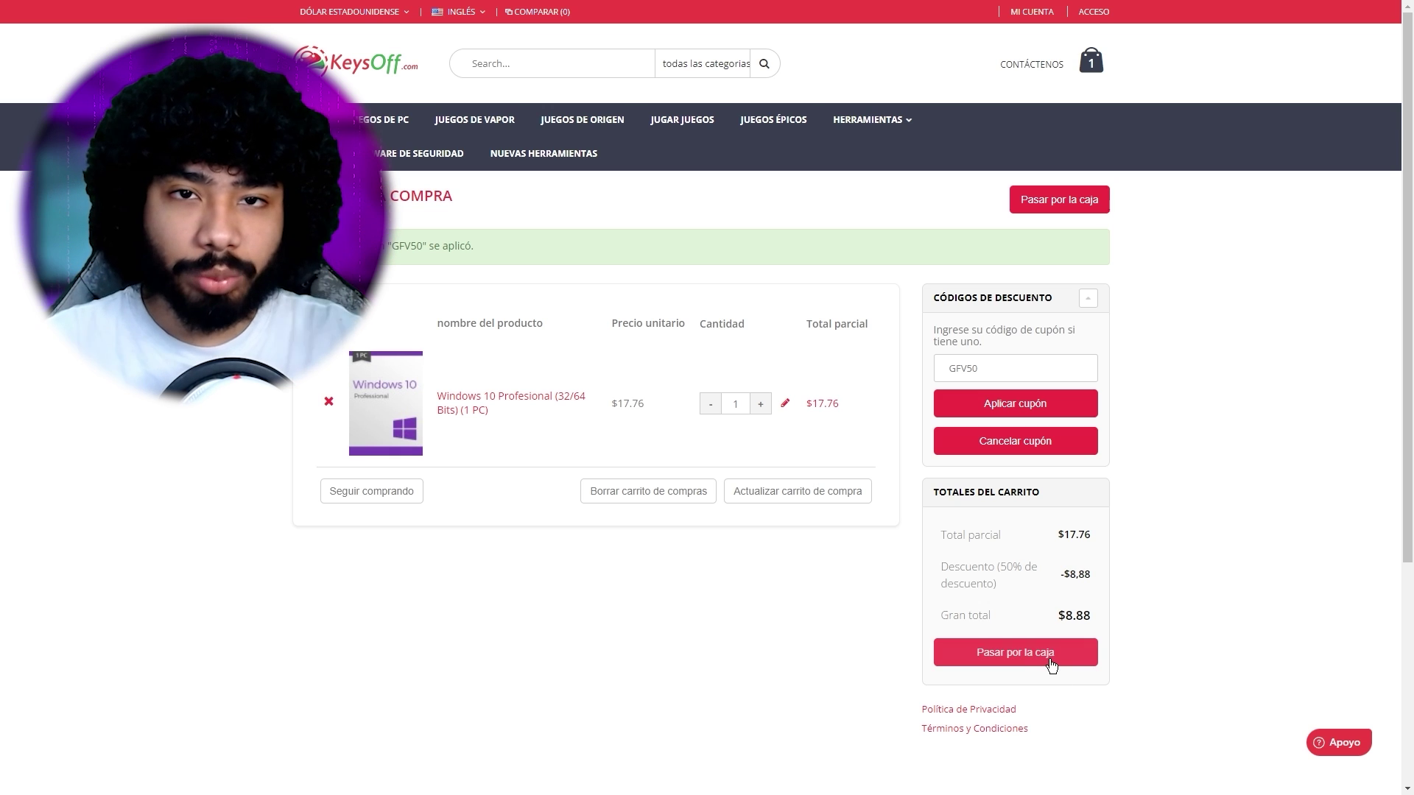
left_click(954, 706)
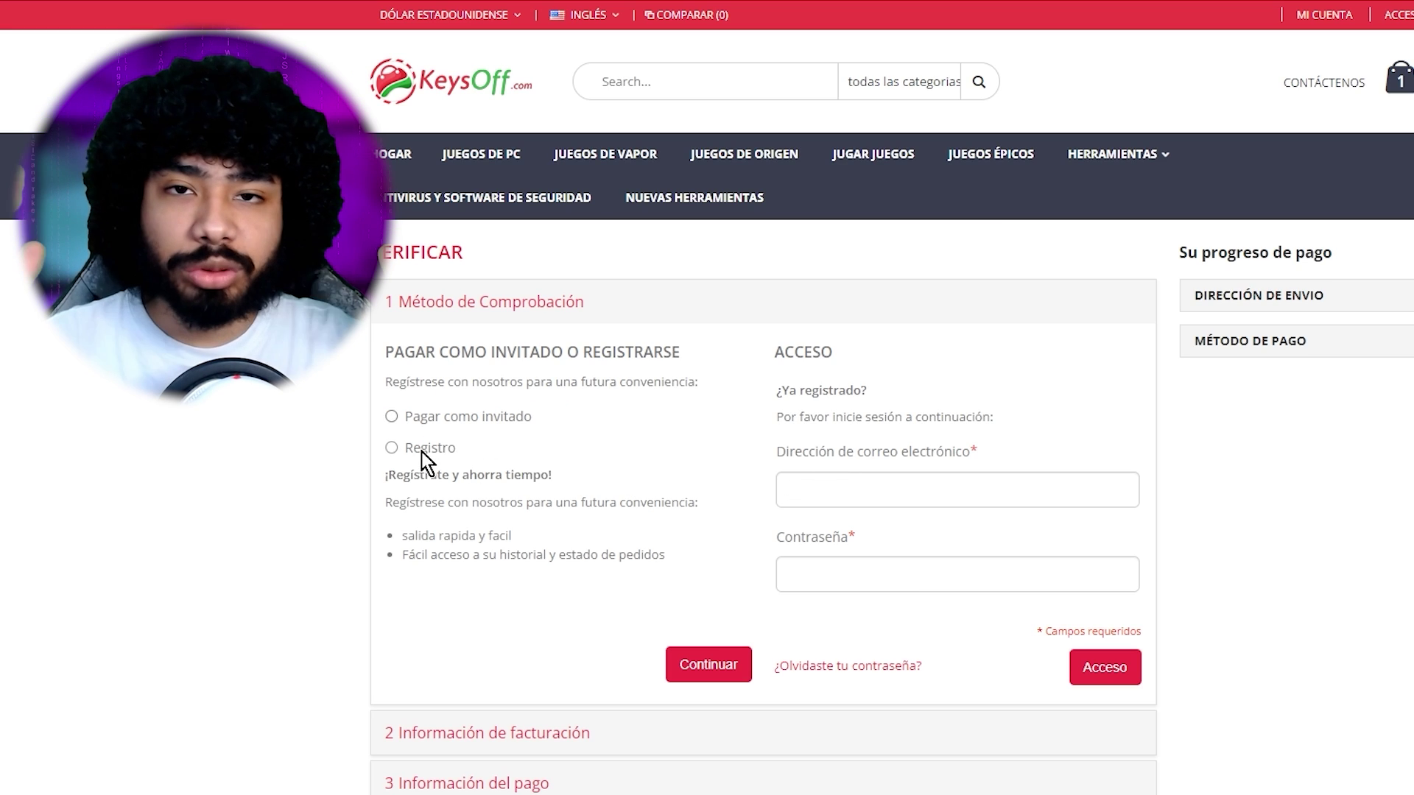
left_click(731, 668)
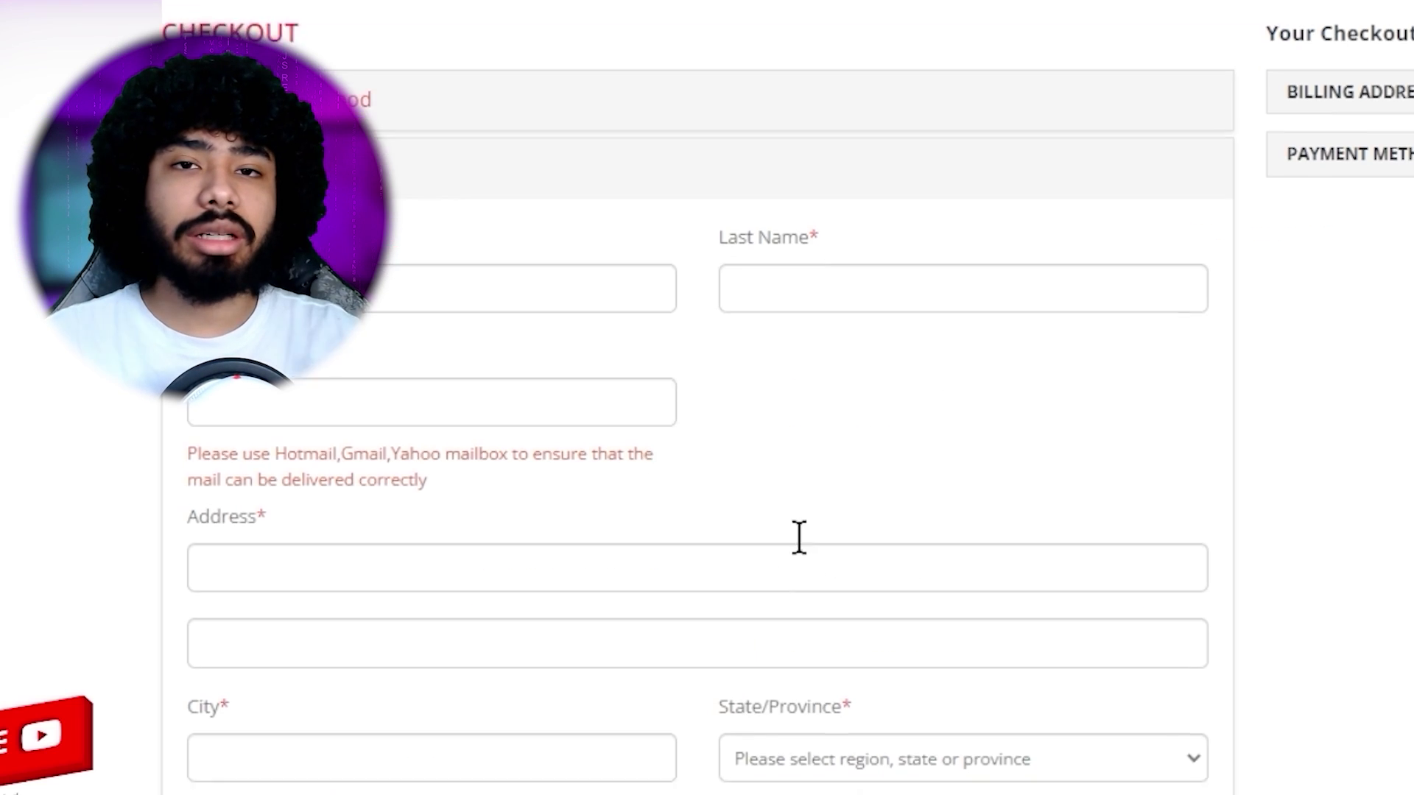
Step: Continue past the billing information and choose Cwalletco as the payment method
scroll(798, 537, "down", 5)
left_click(1213, 567)
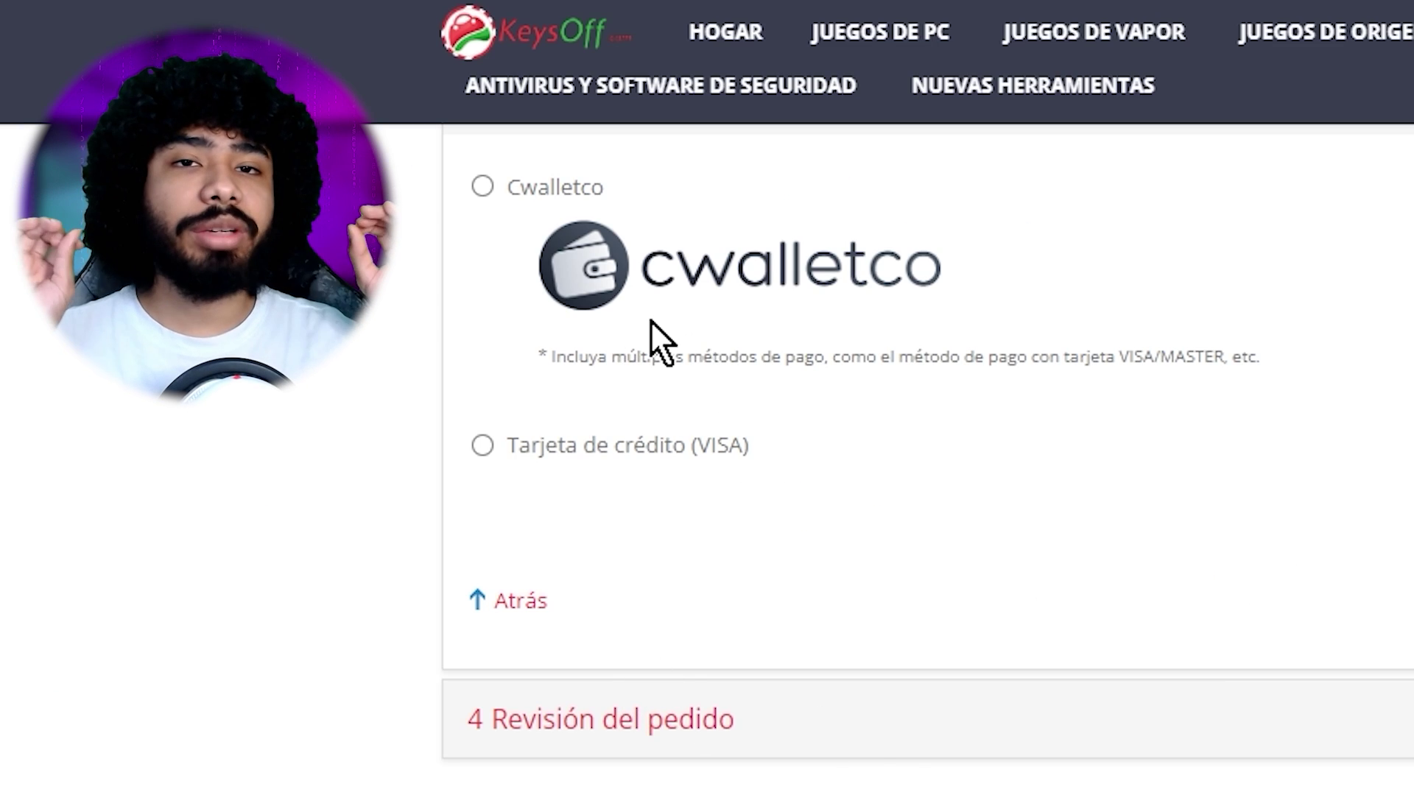
left_click(536, 187)
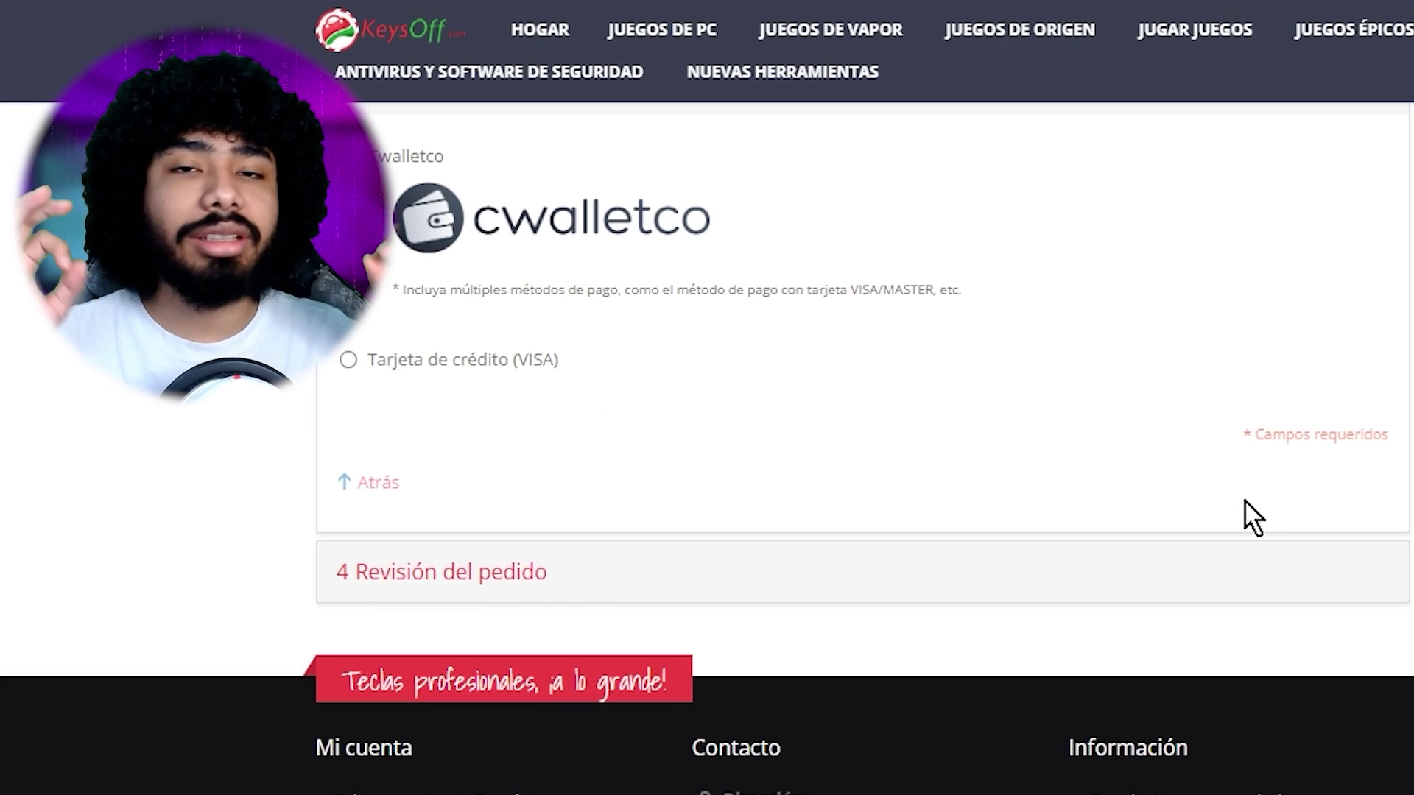
left_click(1243, 508)
Step: Place the order from the order review and process it on the Cwalletco payment page
scroll(1303, 662, "up", 2)
left_click(1303, 740)
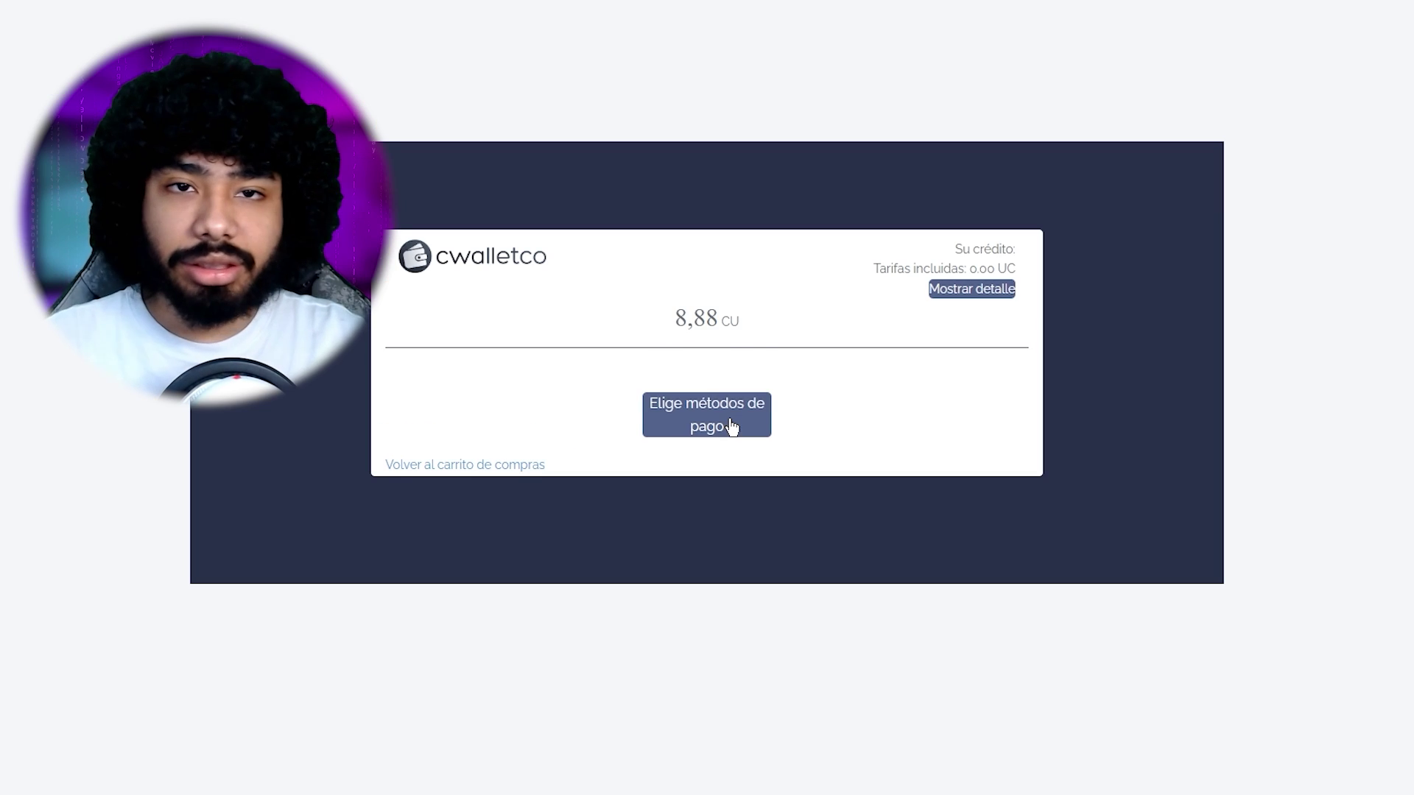
left_click(733, 424)
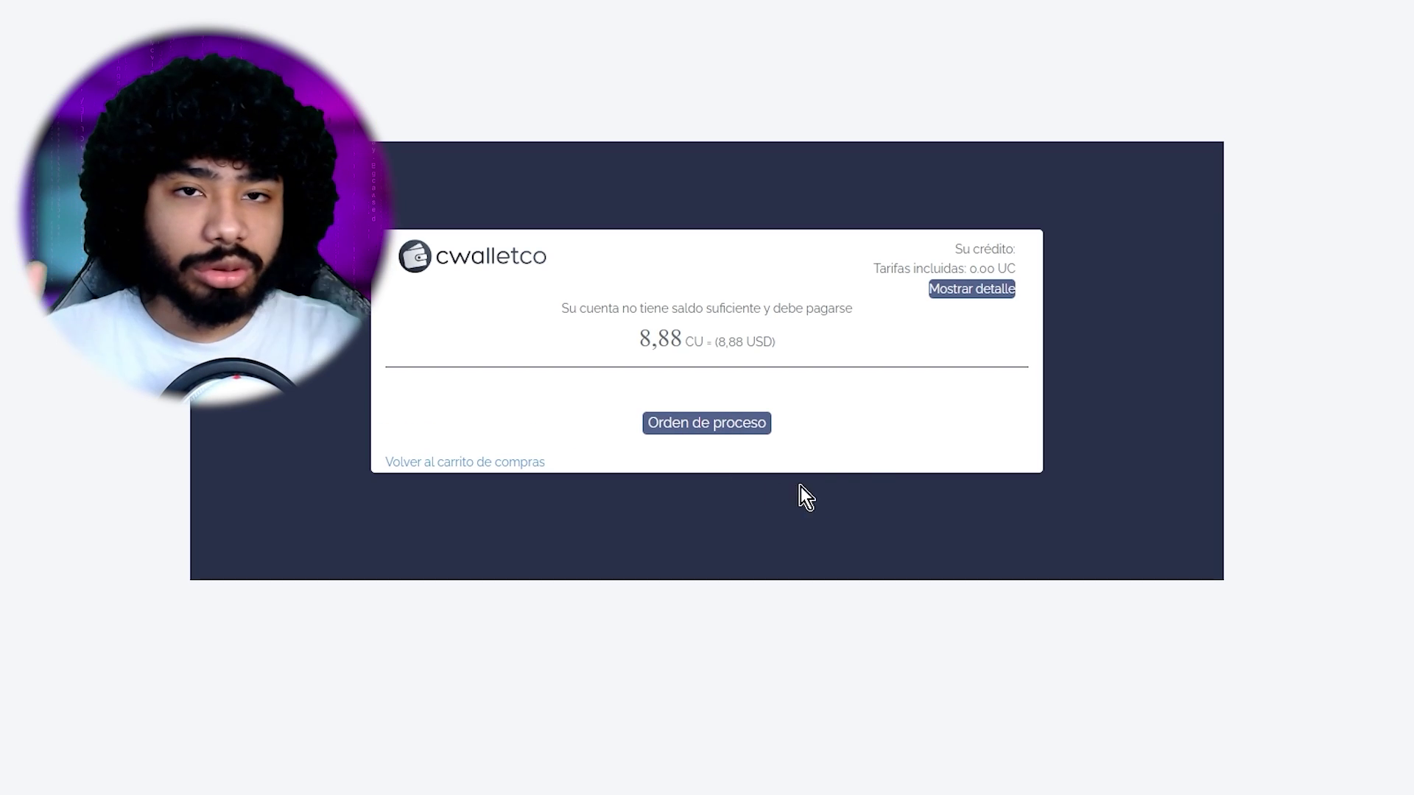
left_click(725, 427)
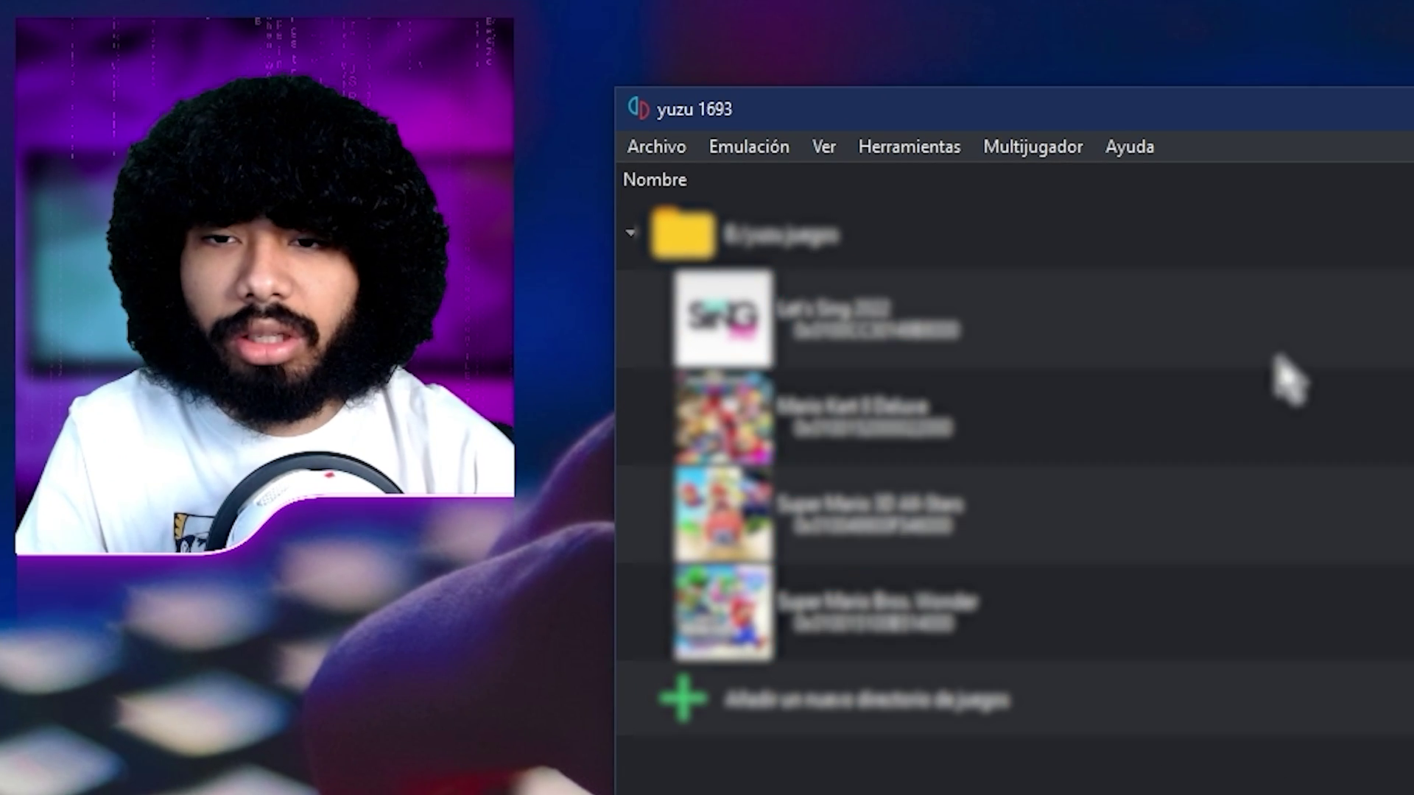
Step: Check the games inside the Yuzu subfolder of yuzu juegos and minimize the file window
double_click(899, 290)
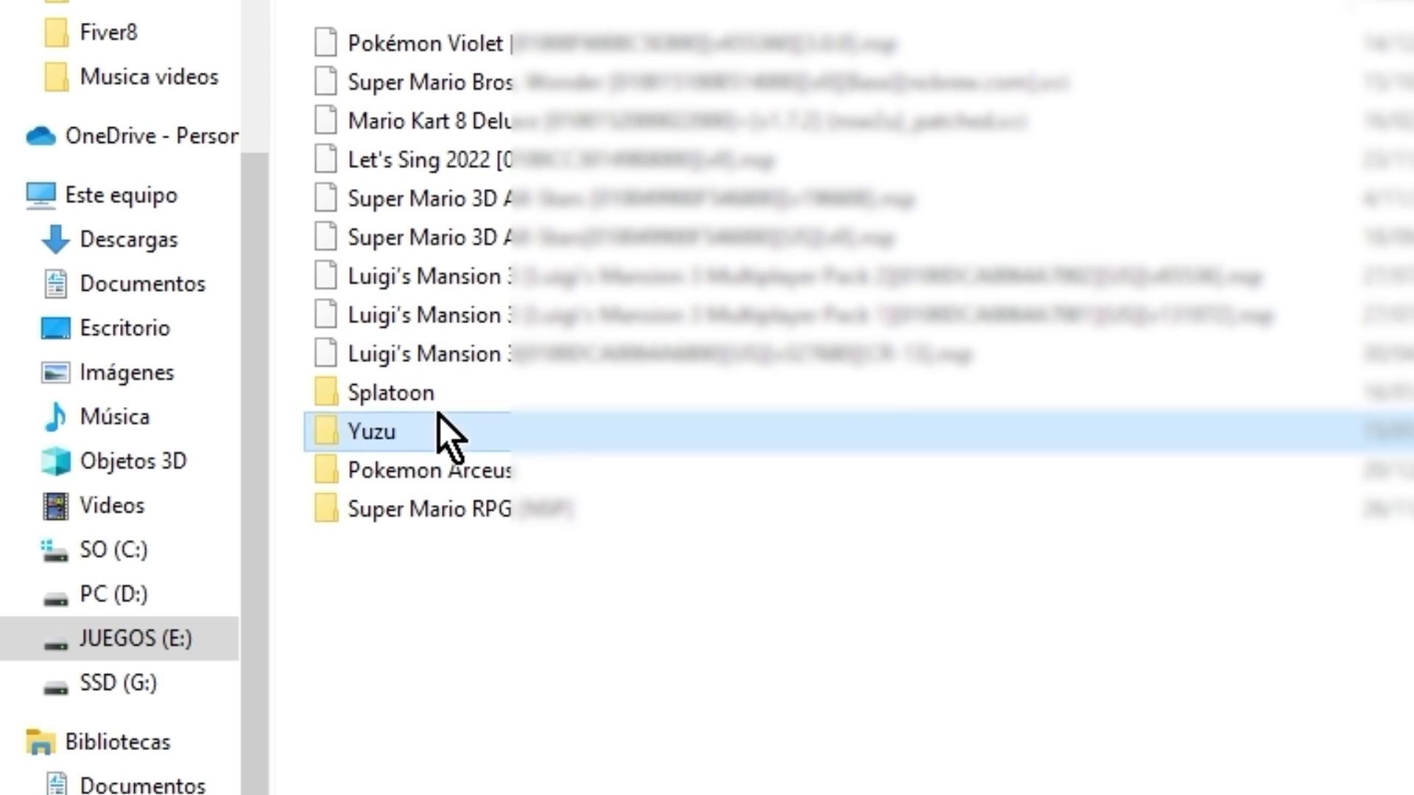
double_click(596, 354)
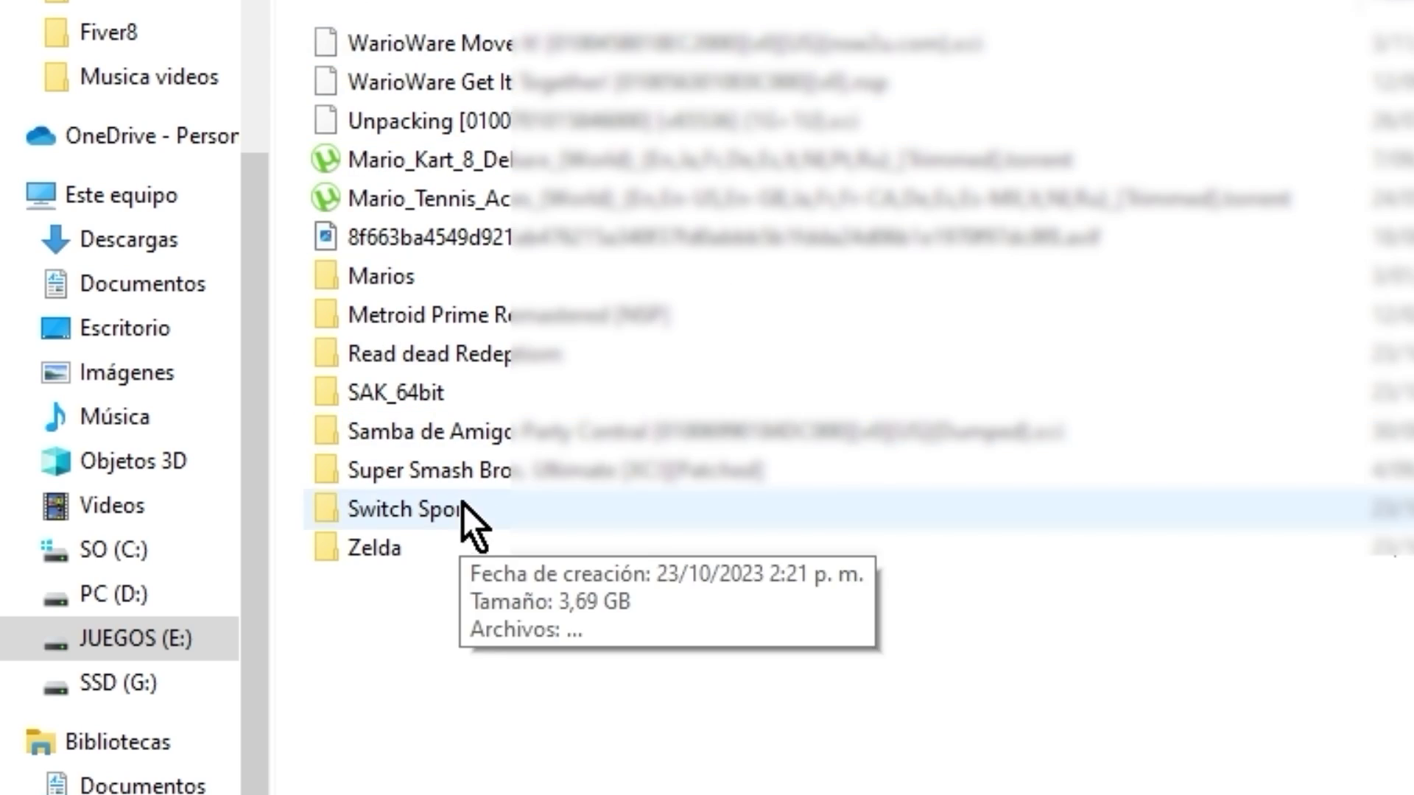
key("alt+Left")
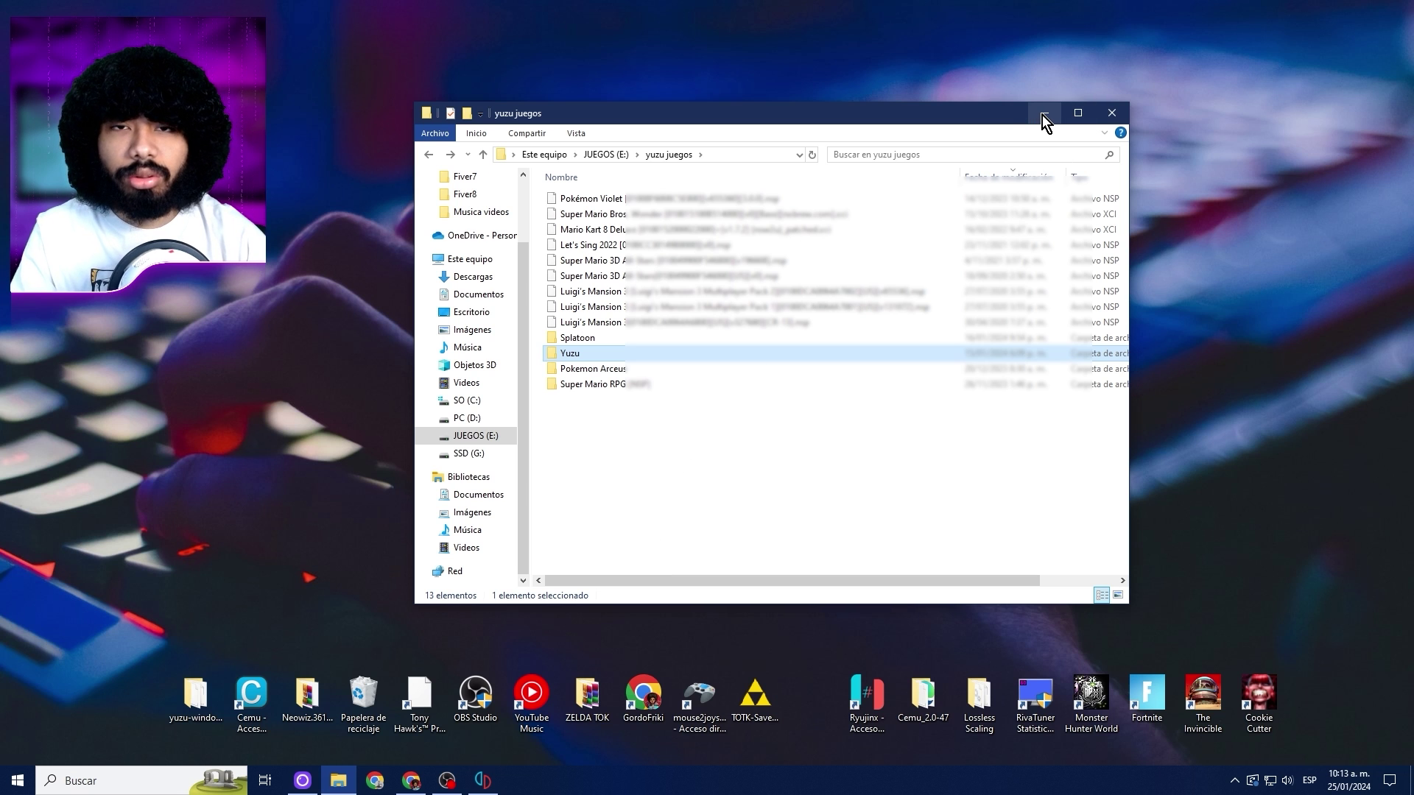
left_click(1042, 116)
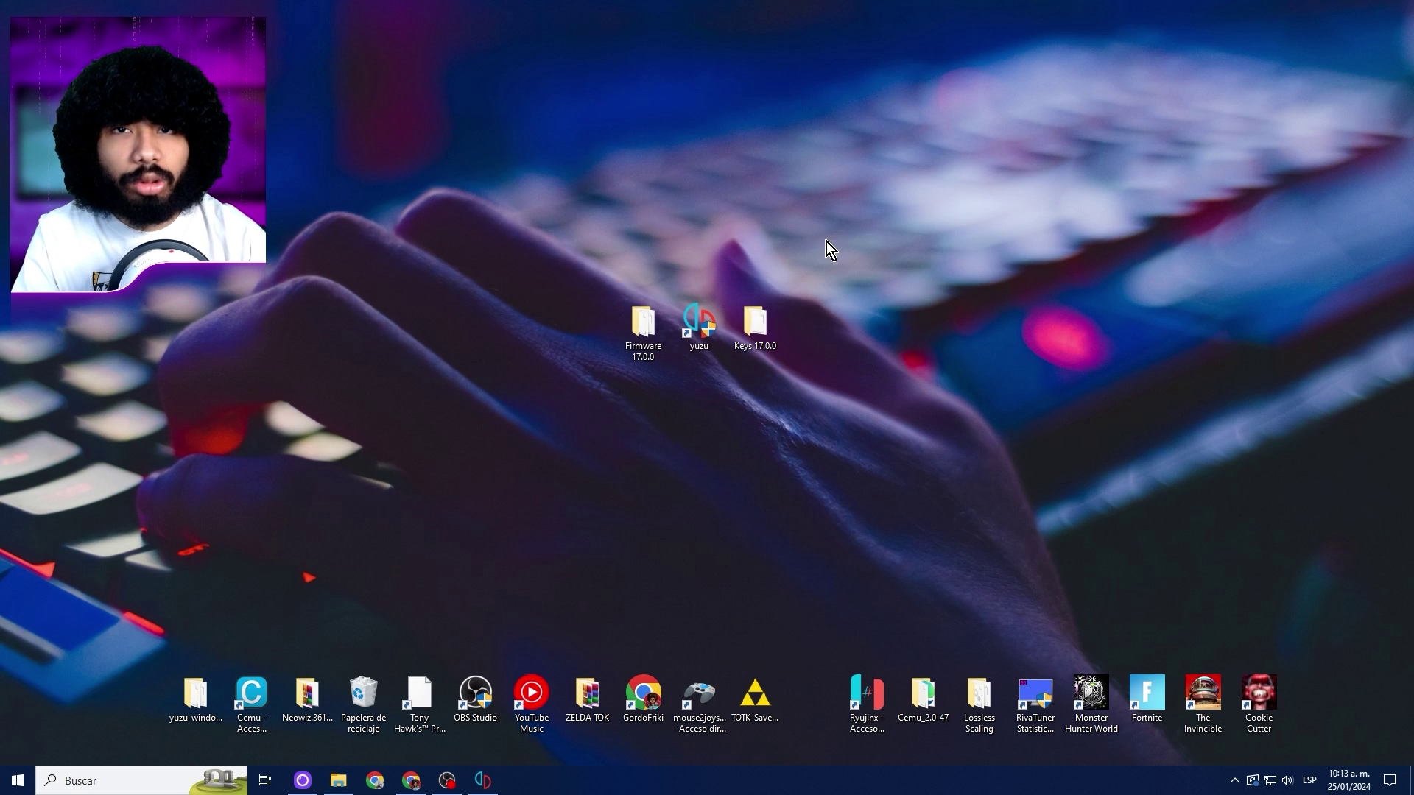
Step: Switch to yuzu, enable subdirectory scanning for the E:/yuzu juegos game directory, and look through the game list
left_click(482, 781)
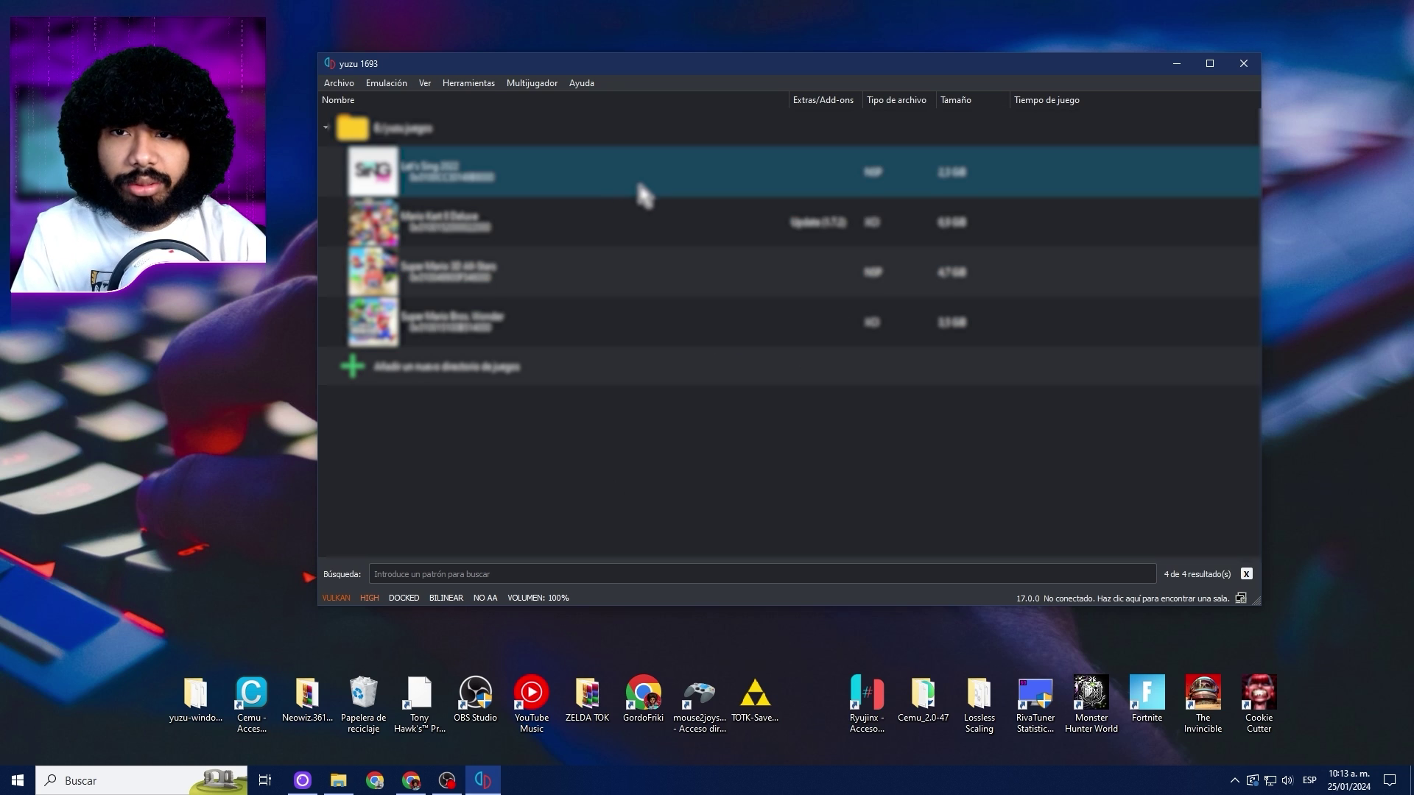
right_click(423, 129)
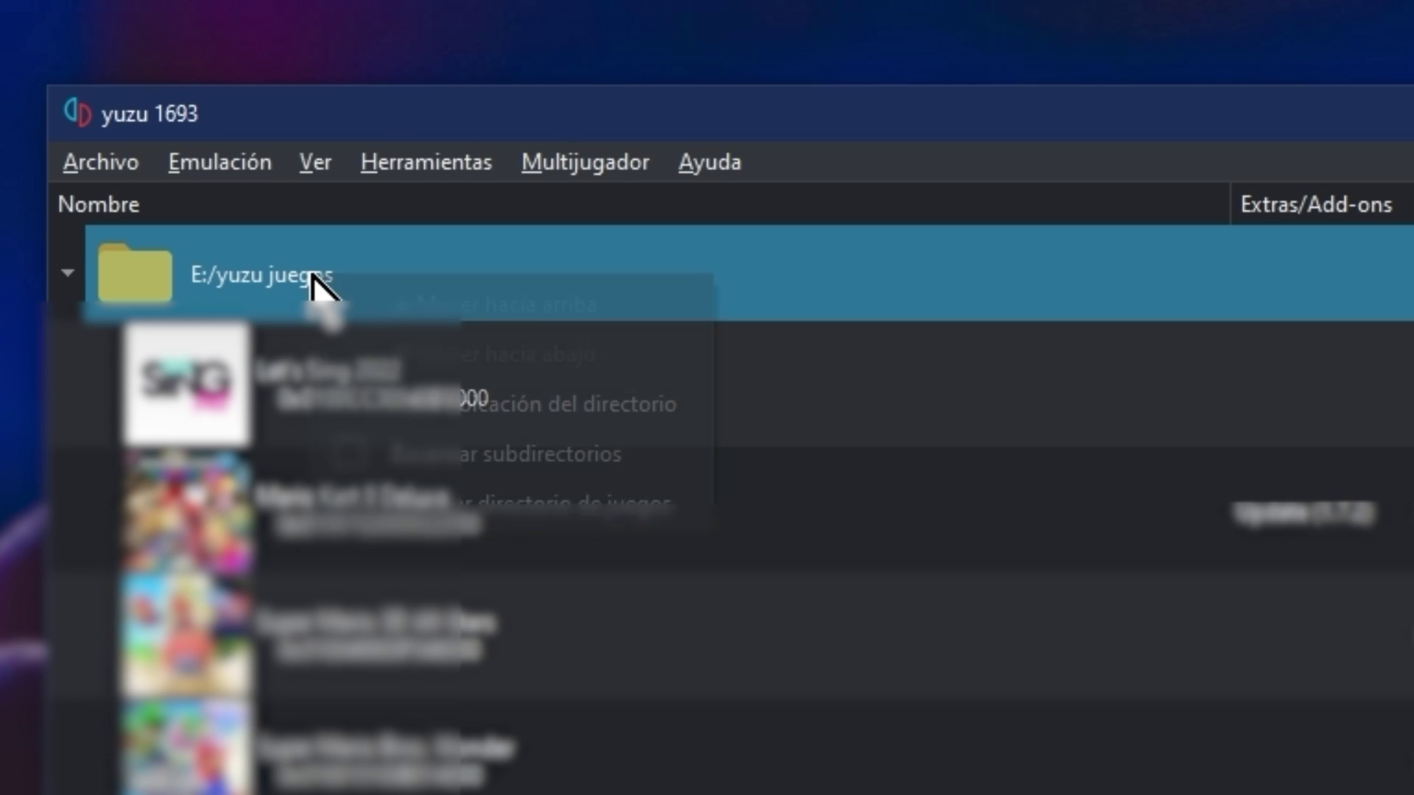
left_click(579, 435)
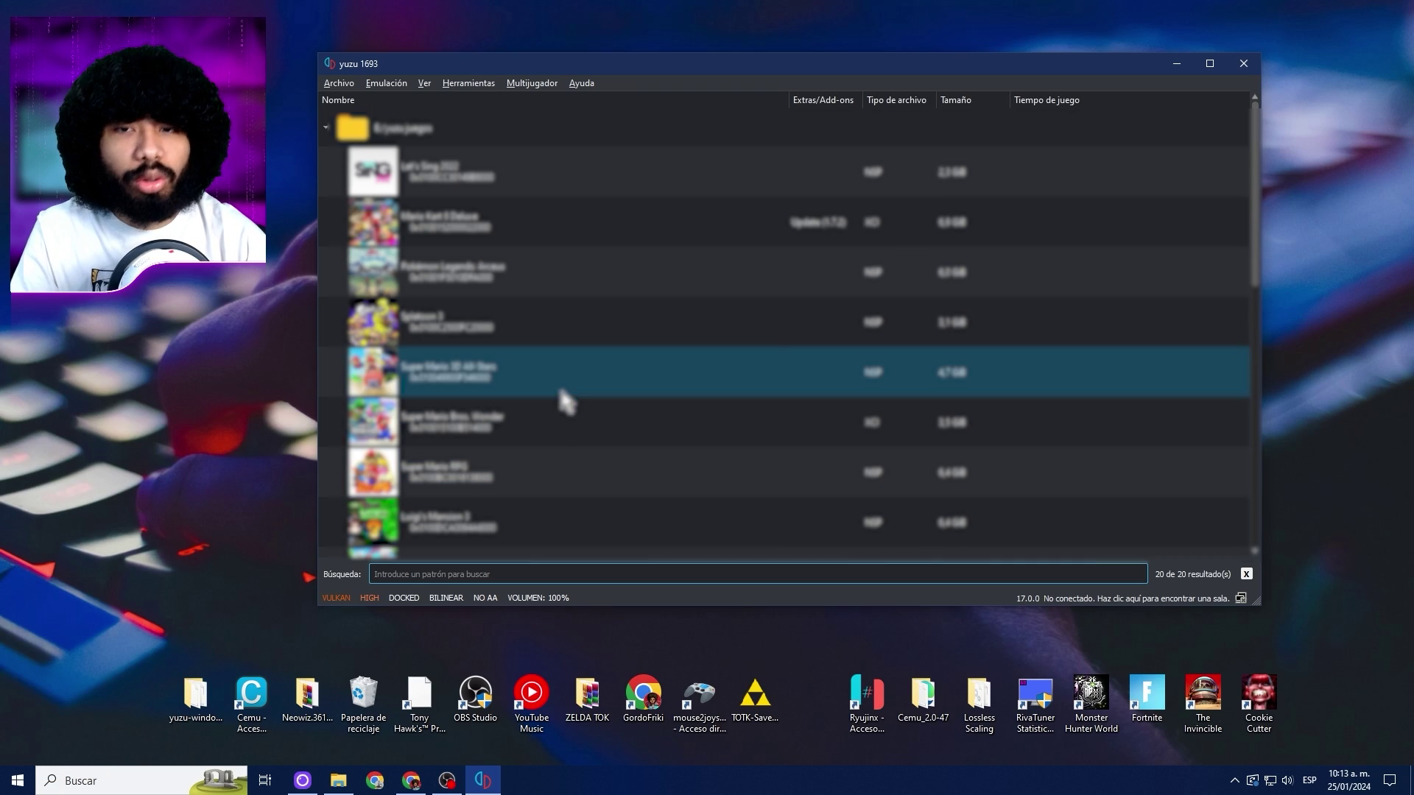
scroll(542, 306, "down", 5)
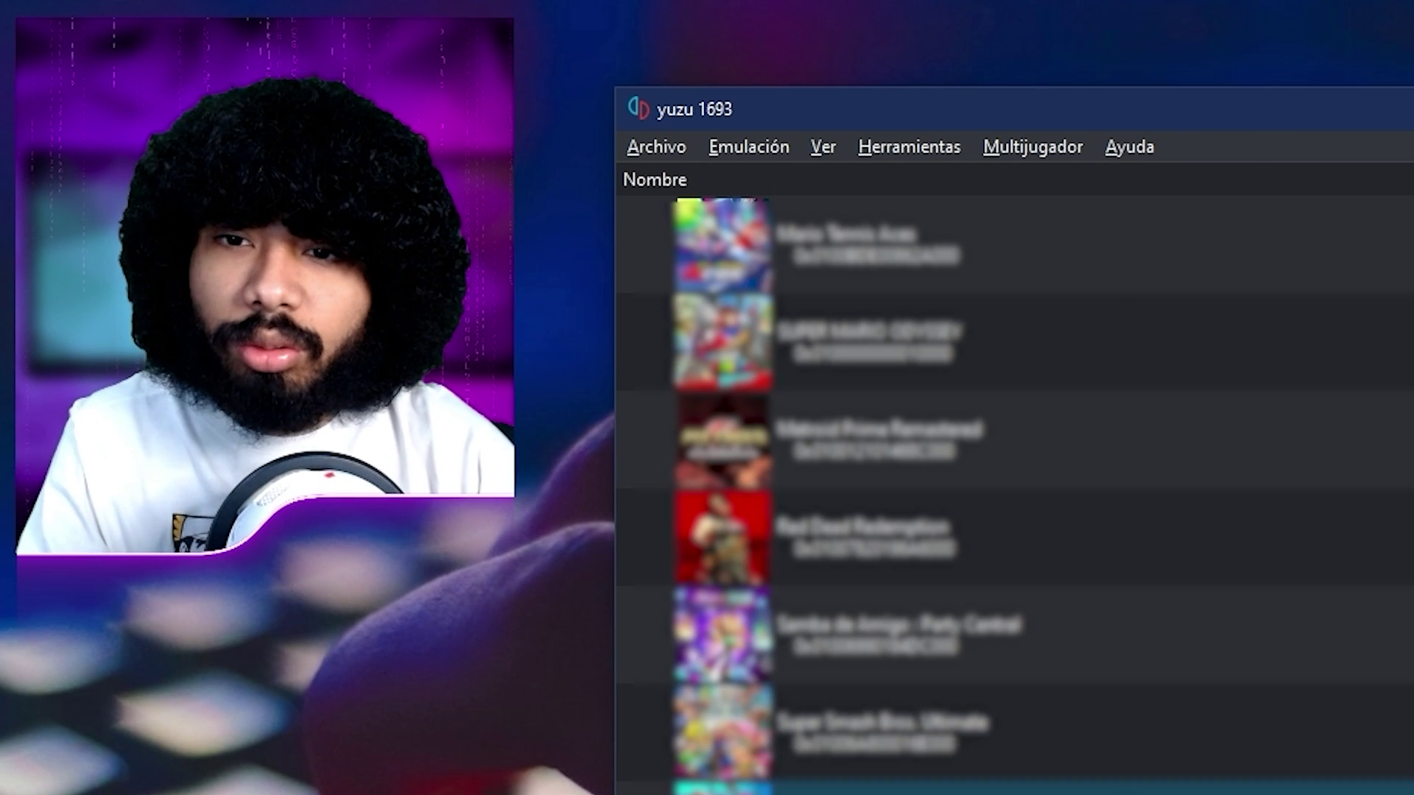
scroll(1148, 685, "up", 5)
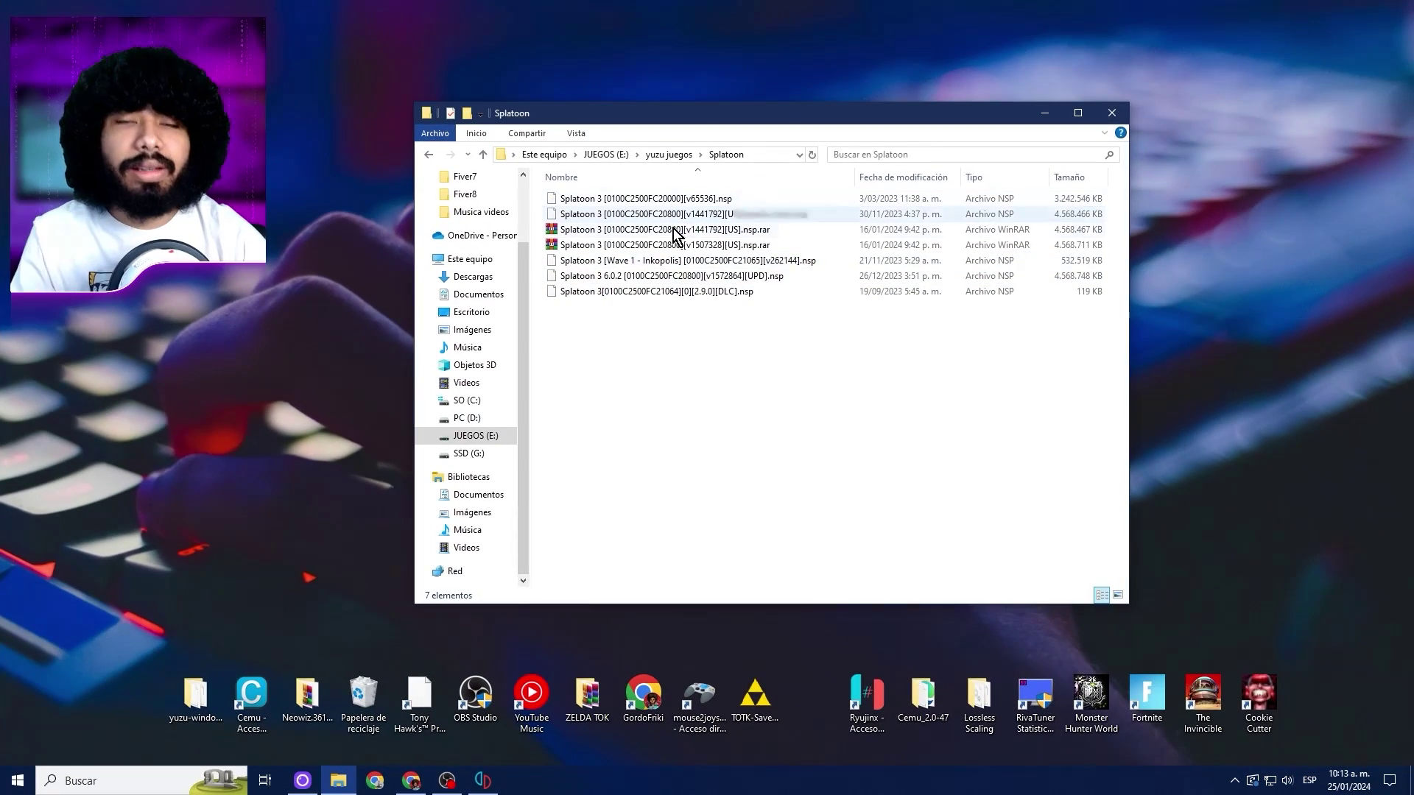
Step: Try to extract the Splatoon 3 v1441792 .nsp.rar archive into the Splatoon folder
left_click(770, 231)
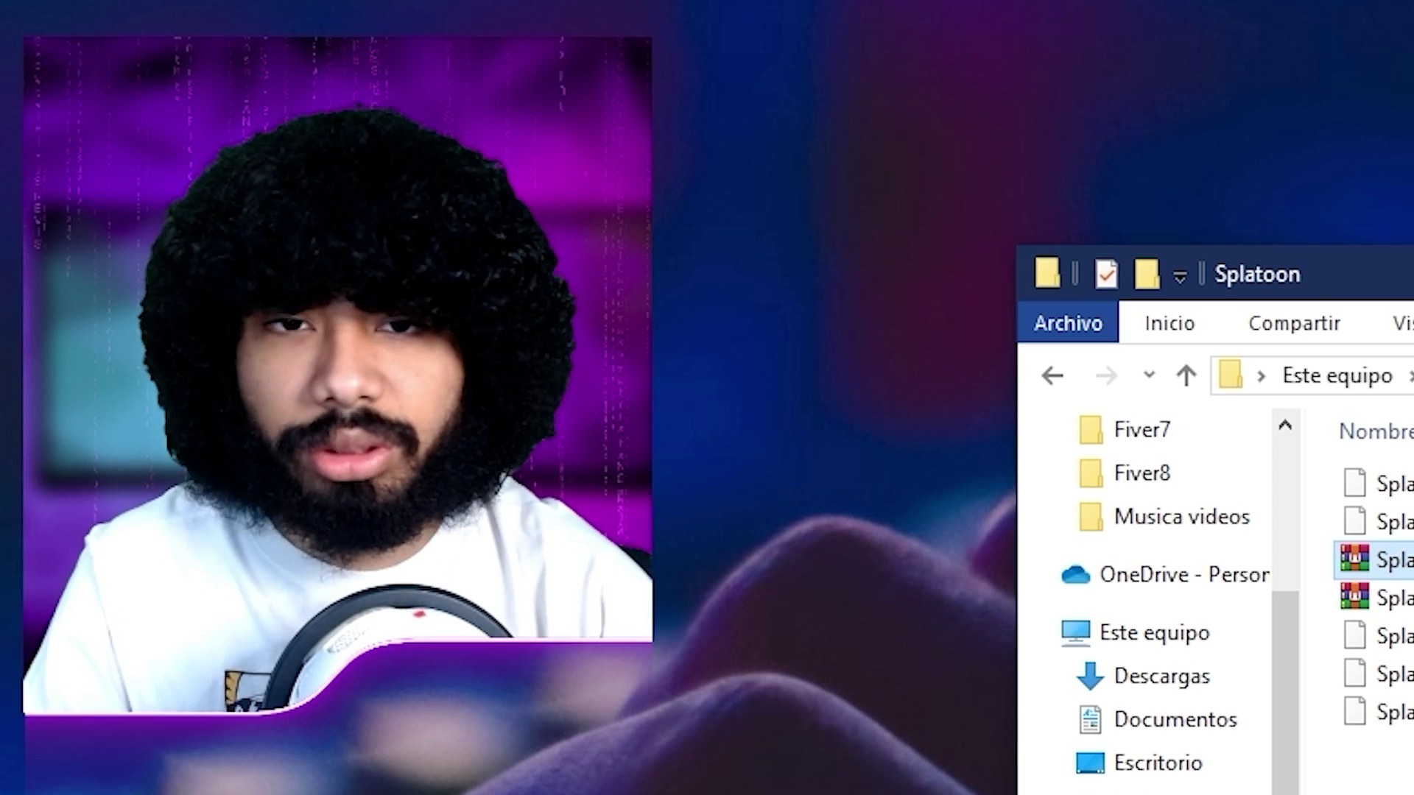
right_click(779, 228)
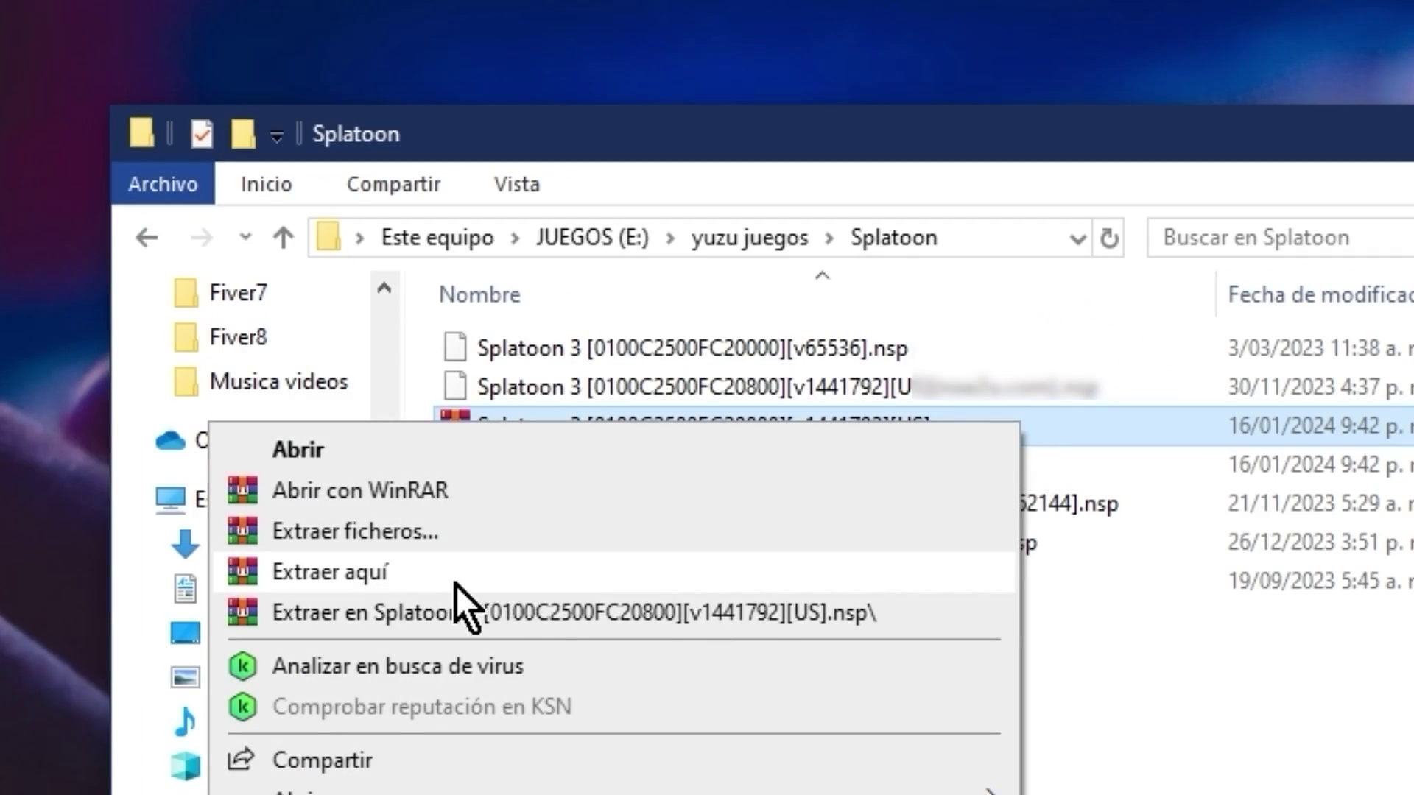
left_click(509, 581)
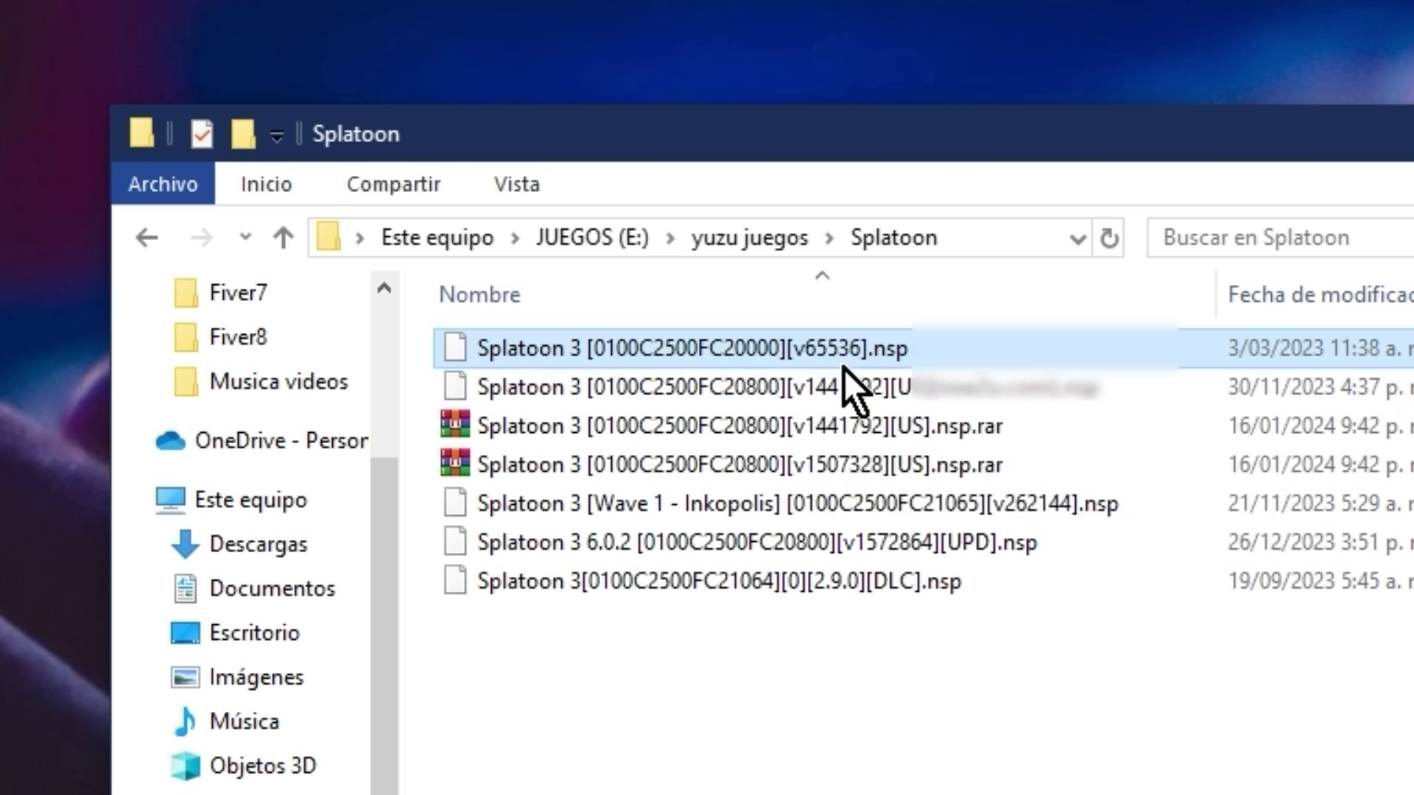
Step: Return to the yuzu juegos folder and select the Mario Kart 8 Deluxe .xci file to check its format
key("alt+Left")
left_click(546, 422)
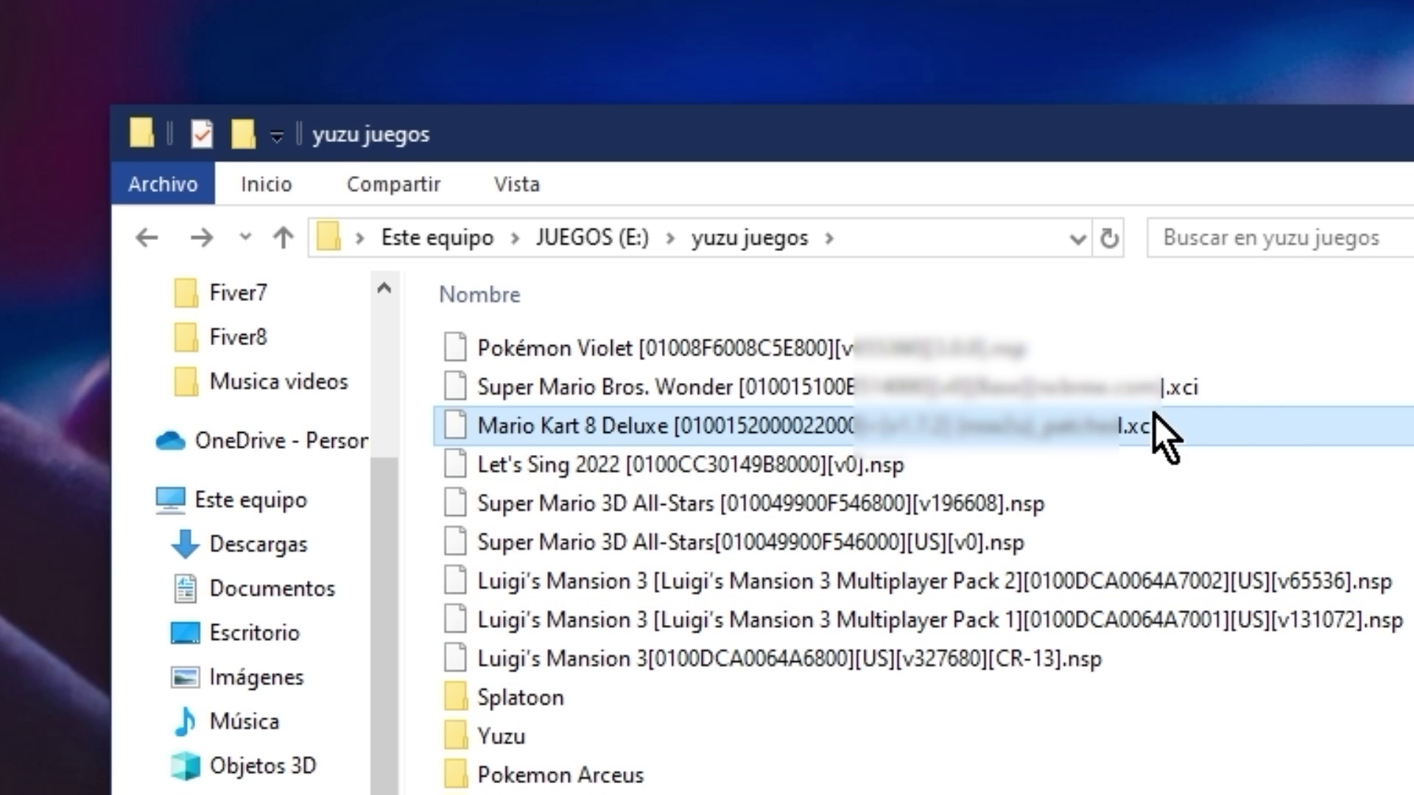
key("F5")
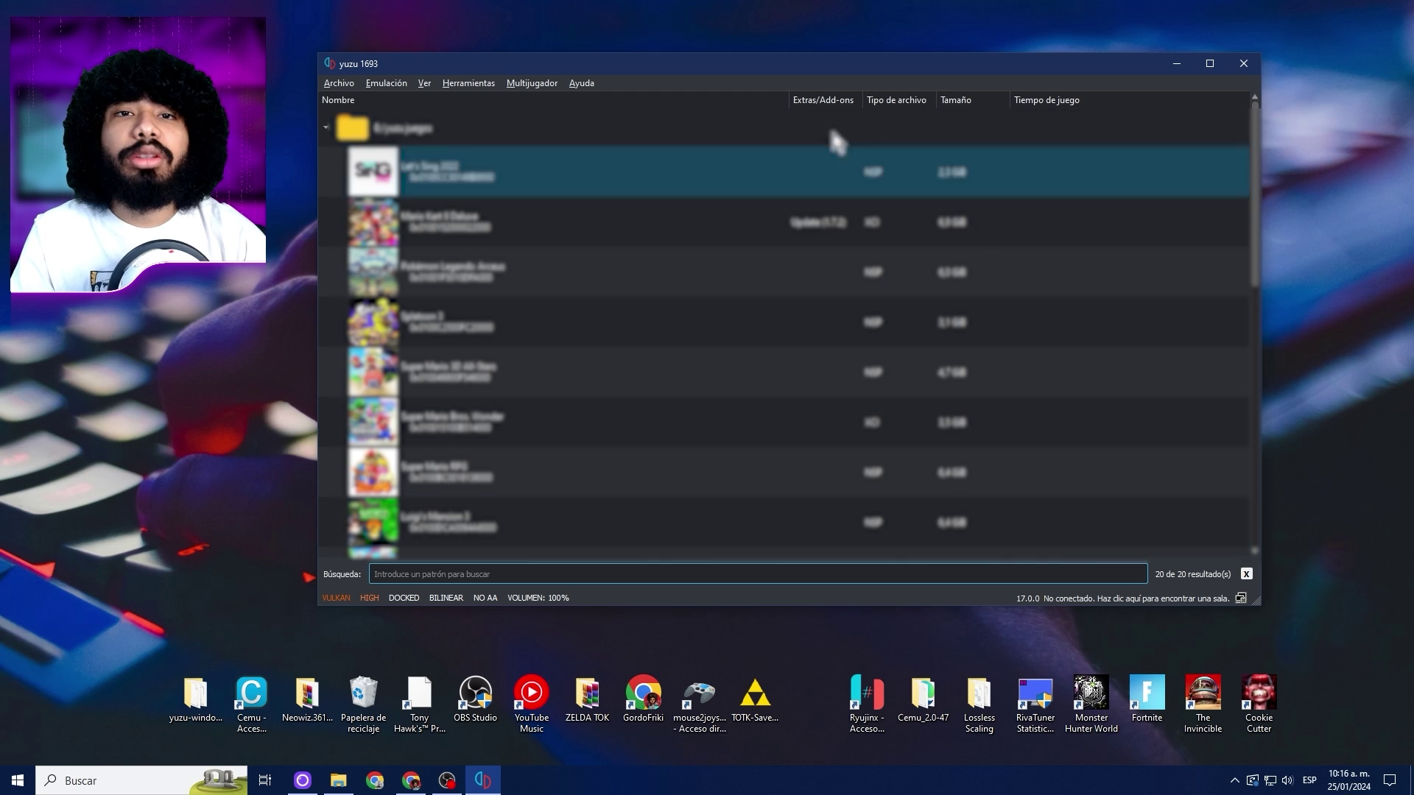
Step: Open yuzu's configuration, set the interface language to Español and the theme to Default Colorful, and apply the changes
left_click(692, 375)
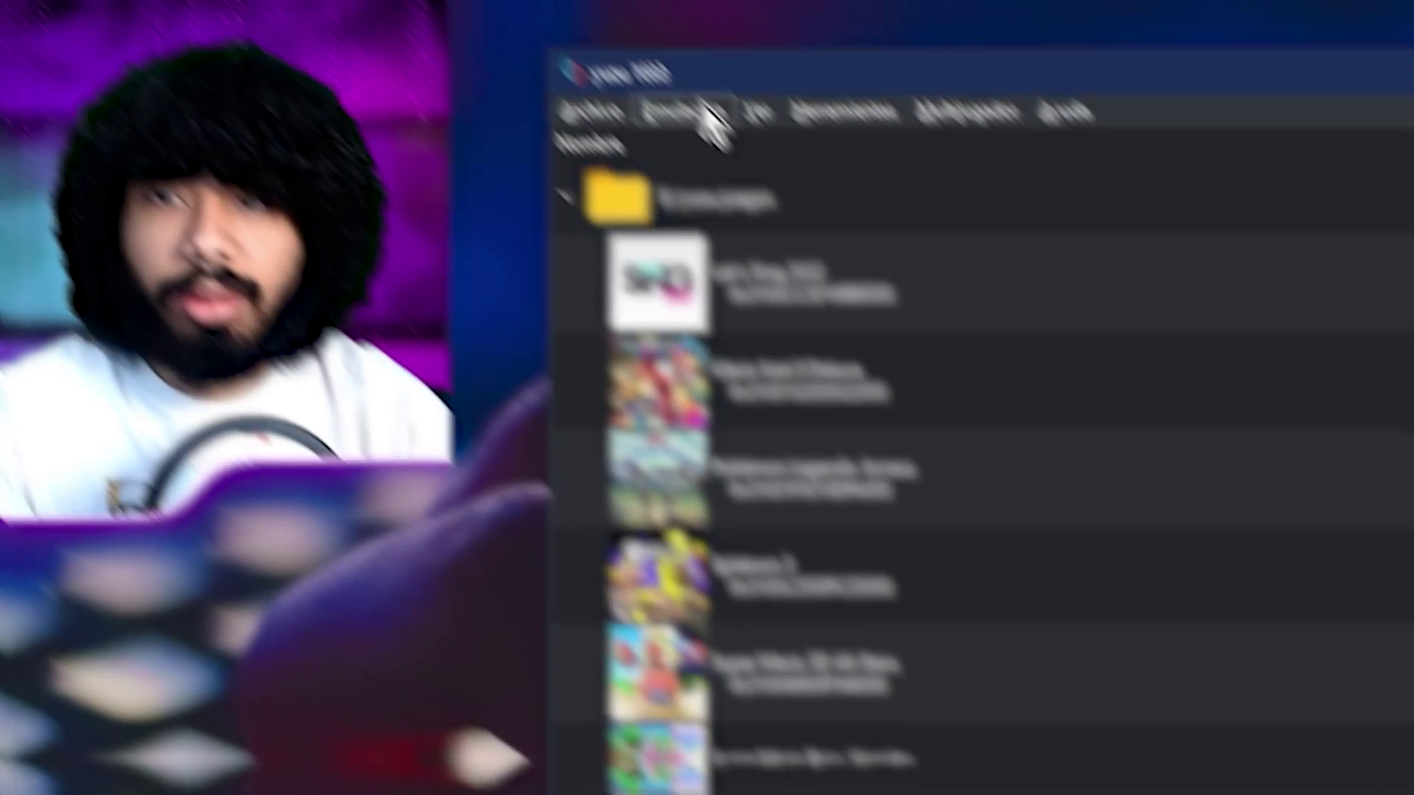
left_click(387, 83)
left_click(808, 308)
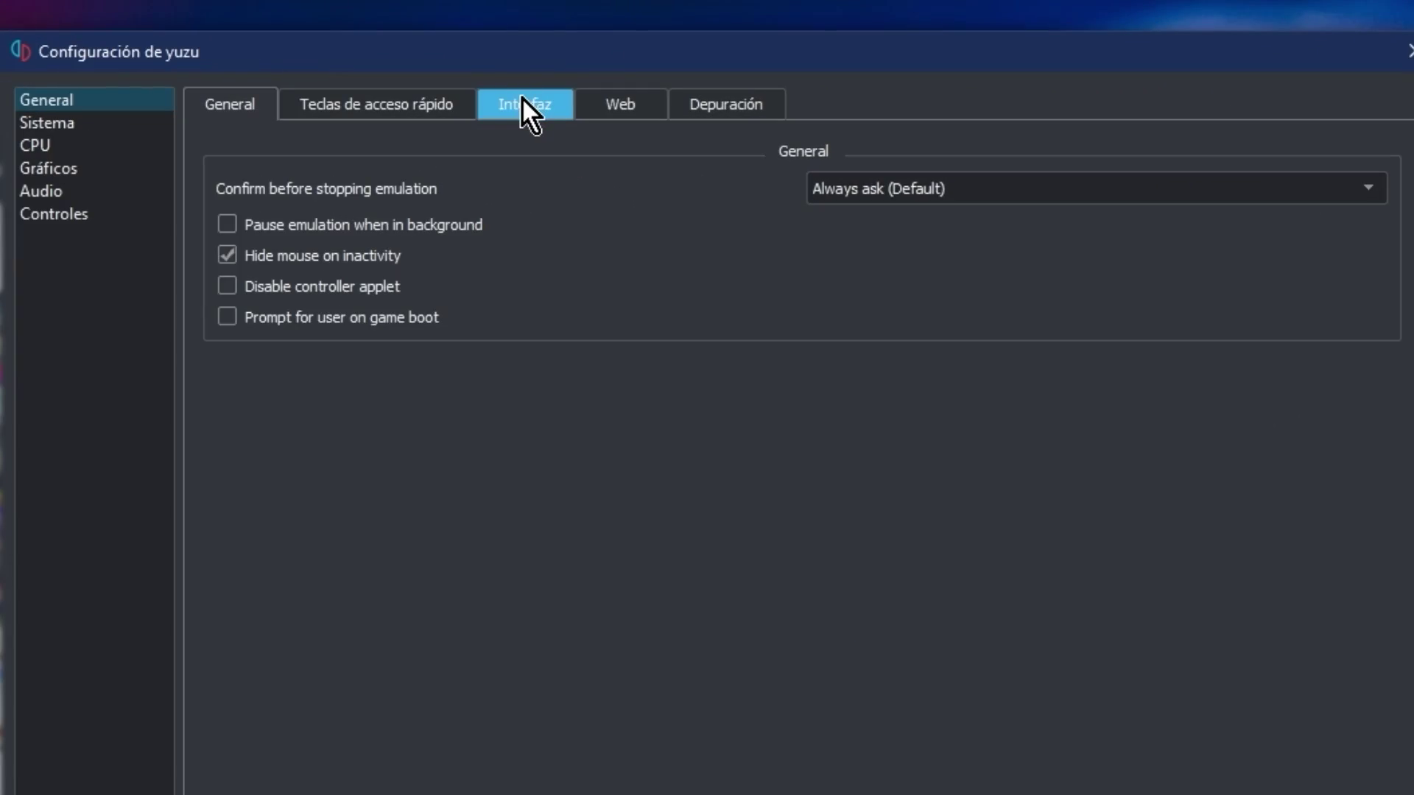
left_click(523, 103)
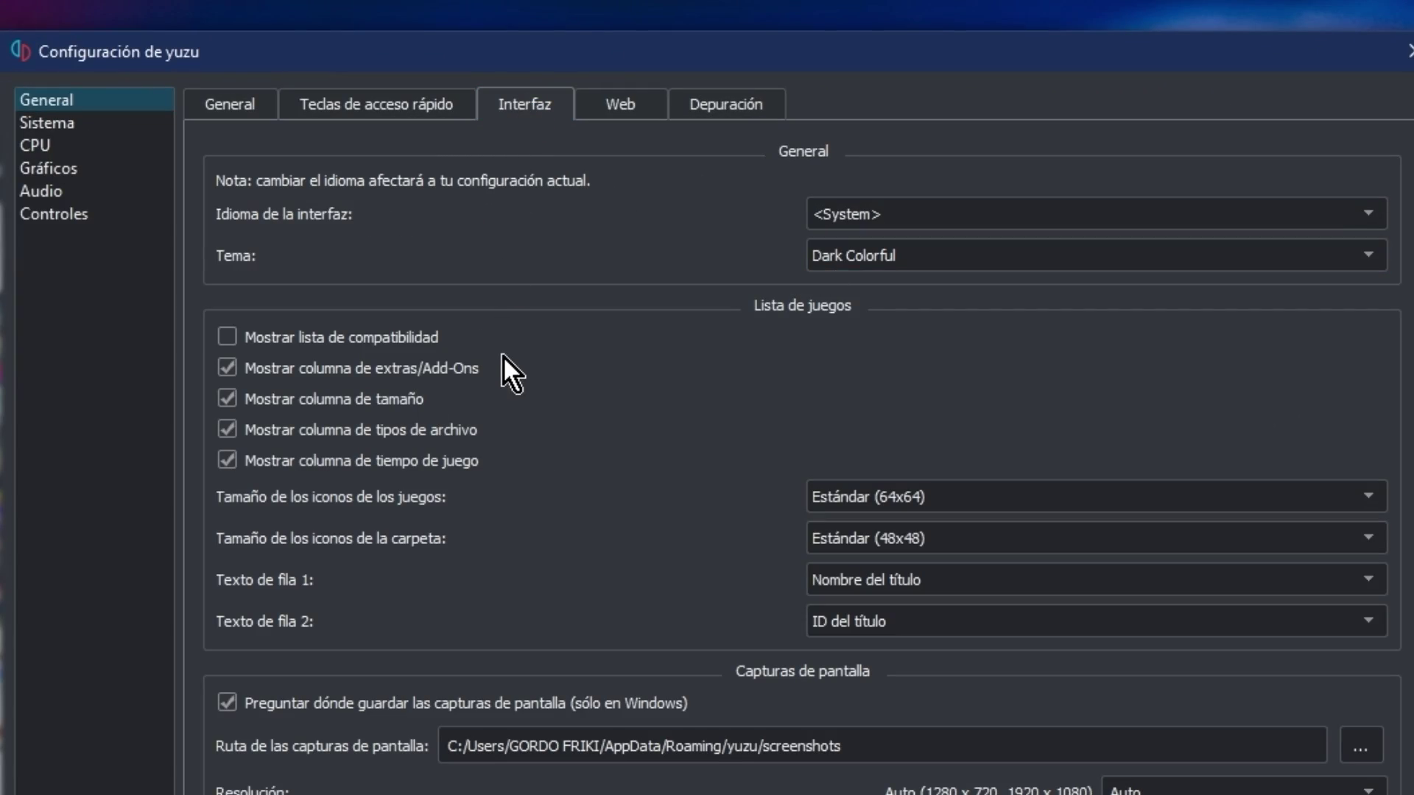
left_click(923, 219)
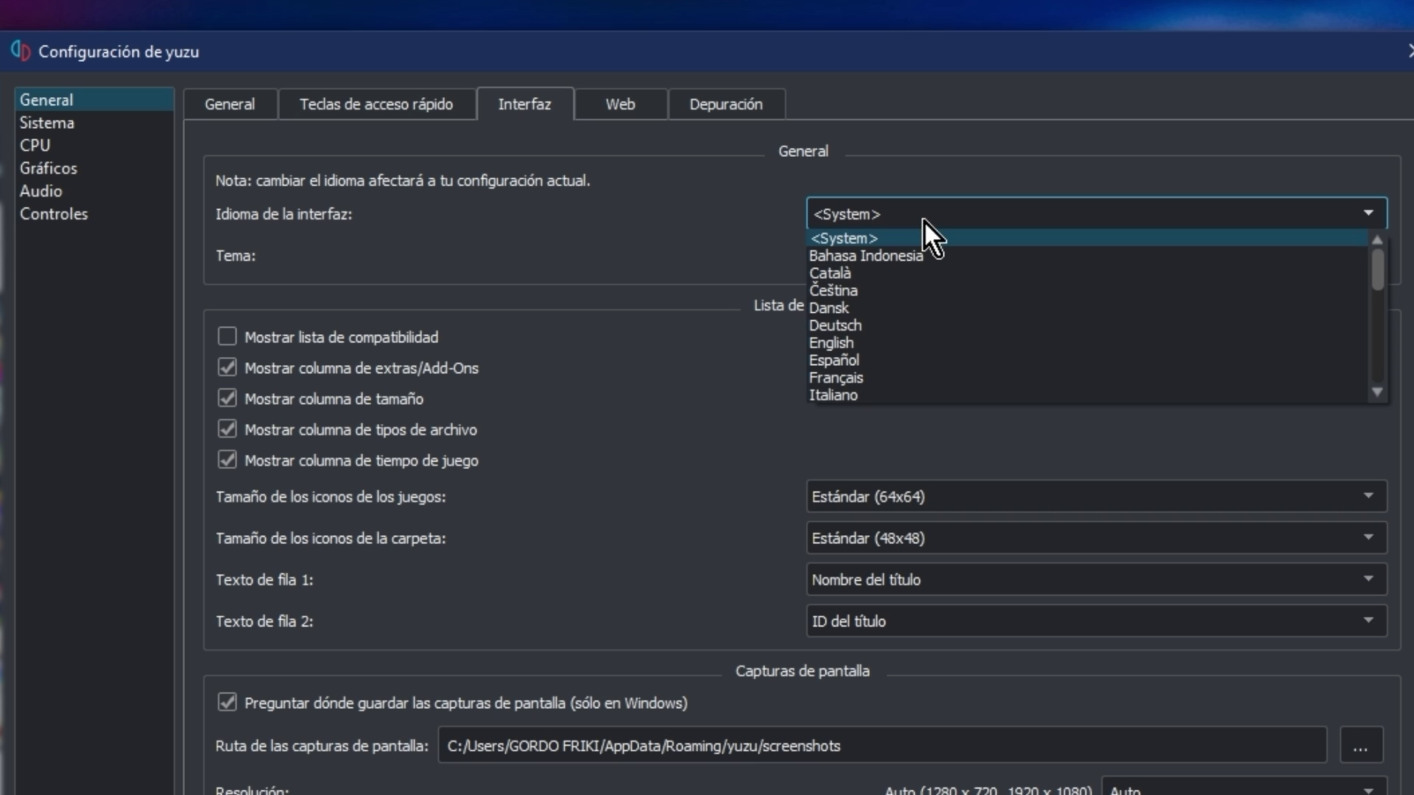
left_click(876, 359)
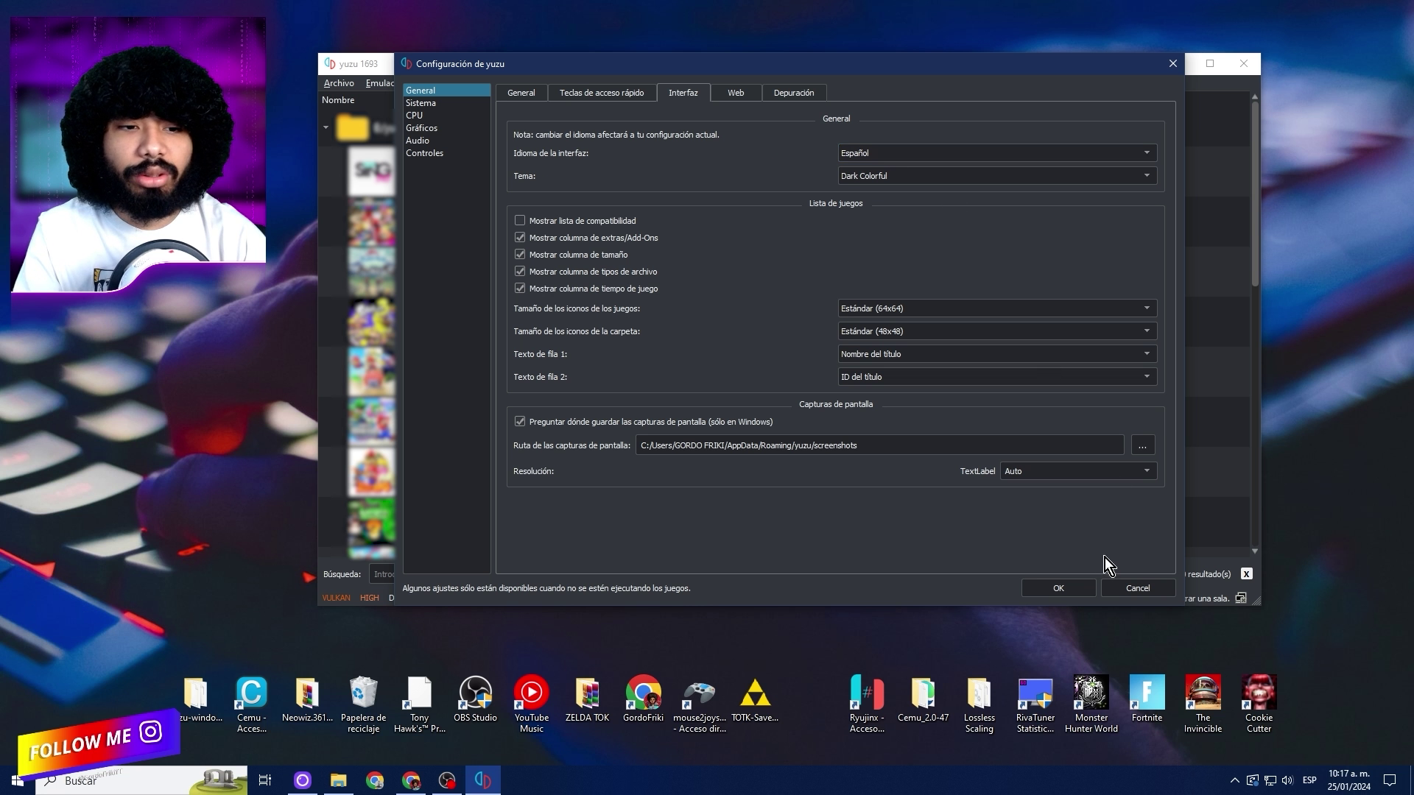
scroll(902, 175, "up", 2)
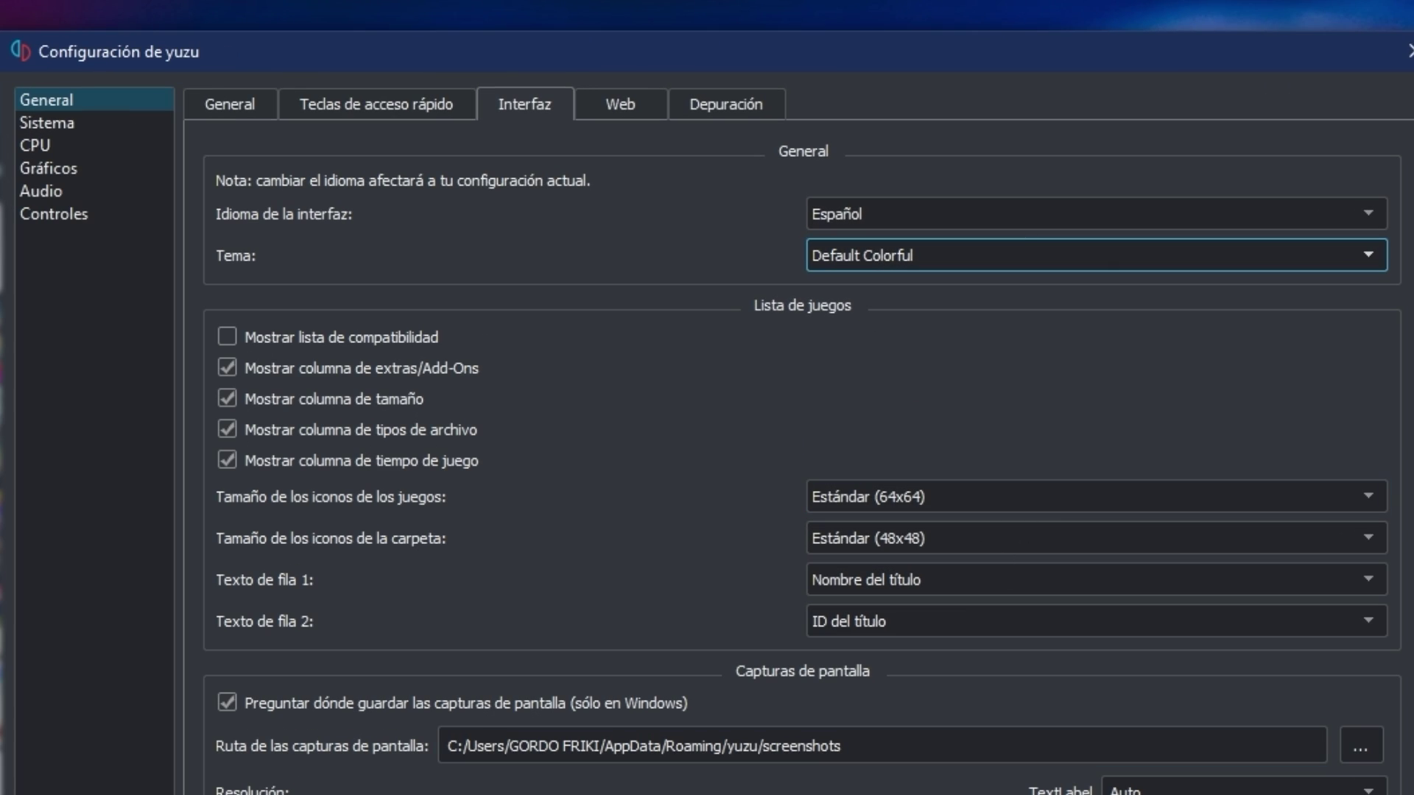
left_click(1078, 587)
Step: Reopen the configuration and set the emulated system's language to Latin American Spanish and its region to USA
left_click(385, 83)
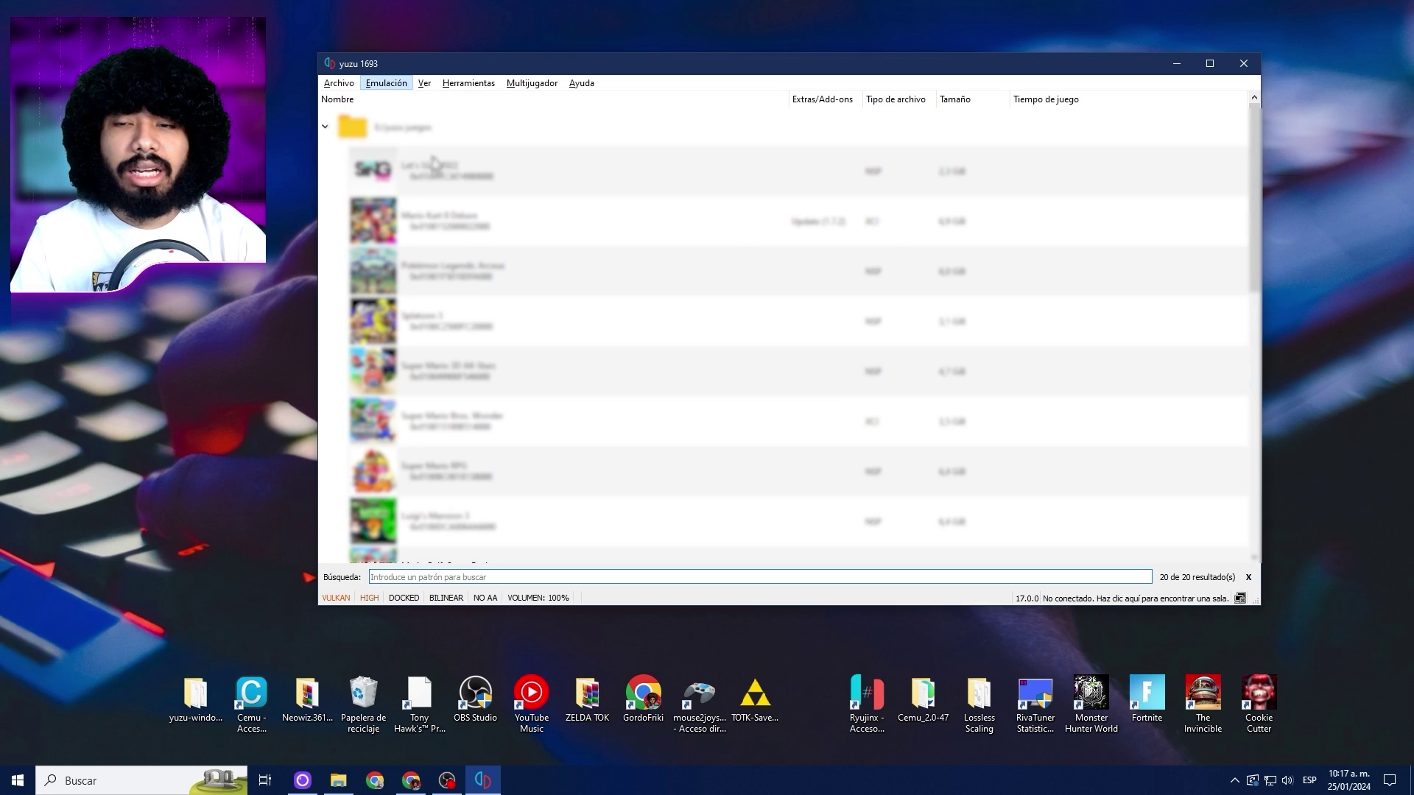
left_click(434, 164)
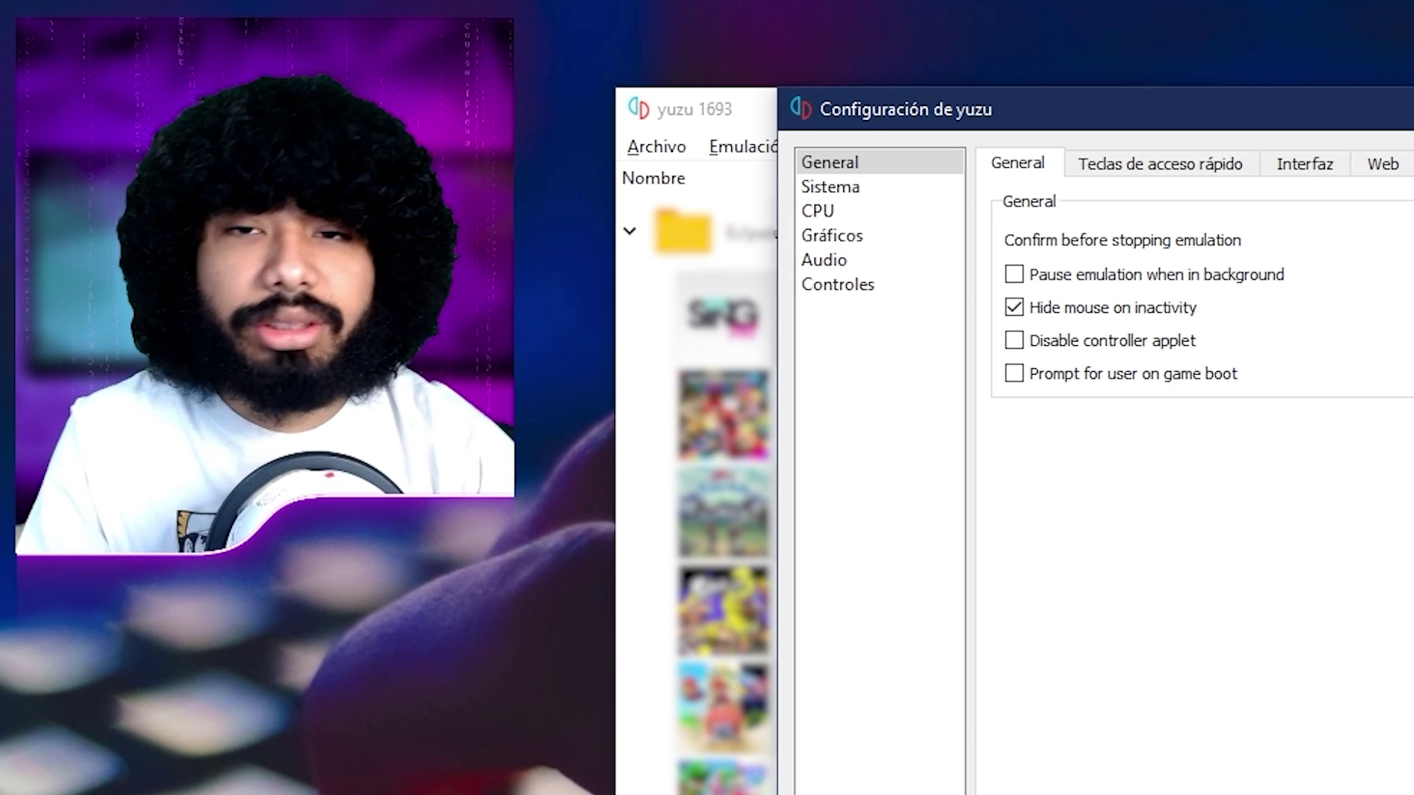
left_click(830, 186)
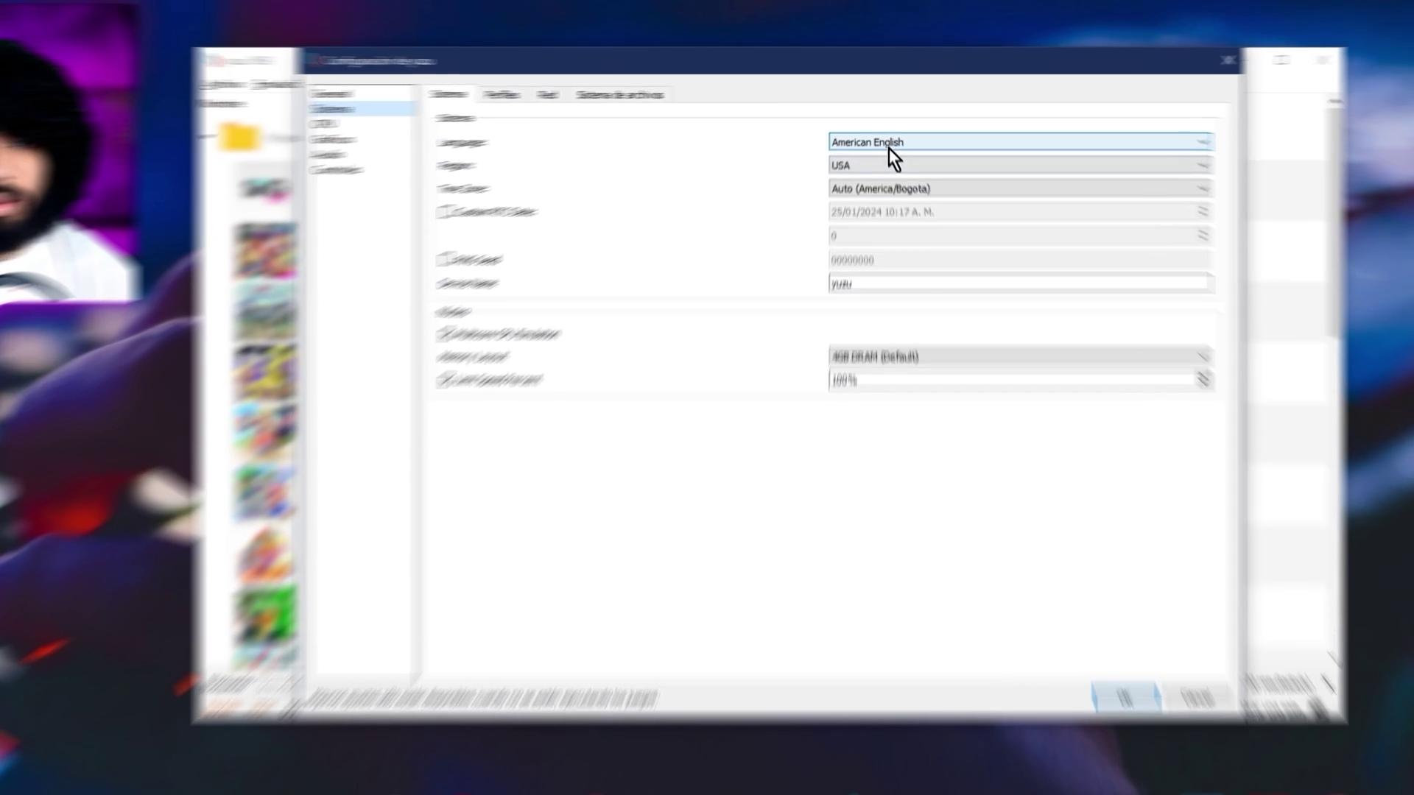
left_click(891, 132)
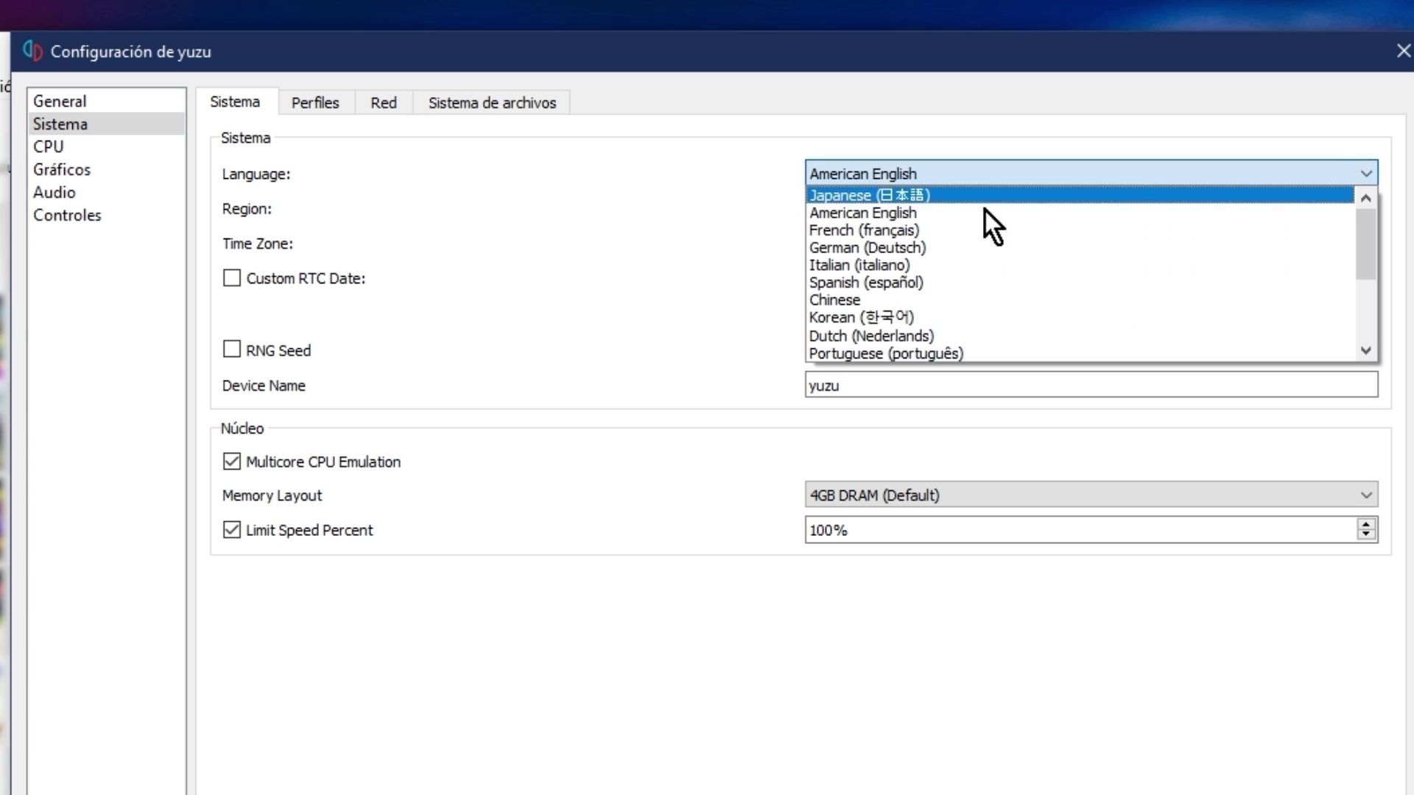
scroll(913, 295, "down", 3)
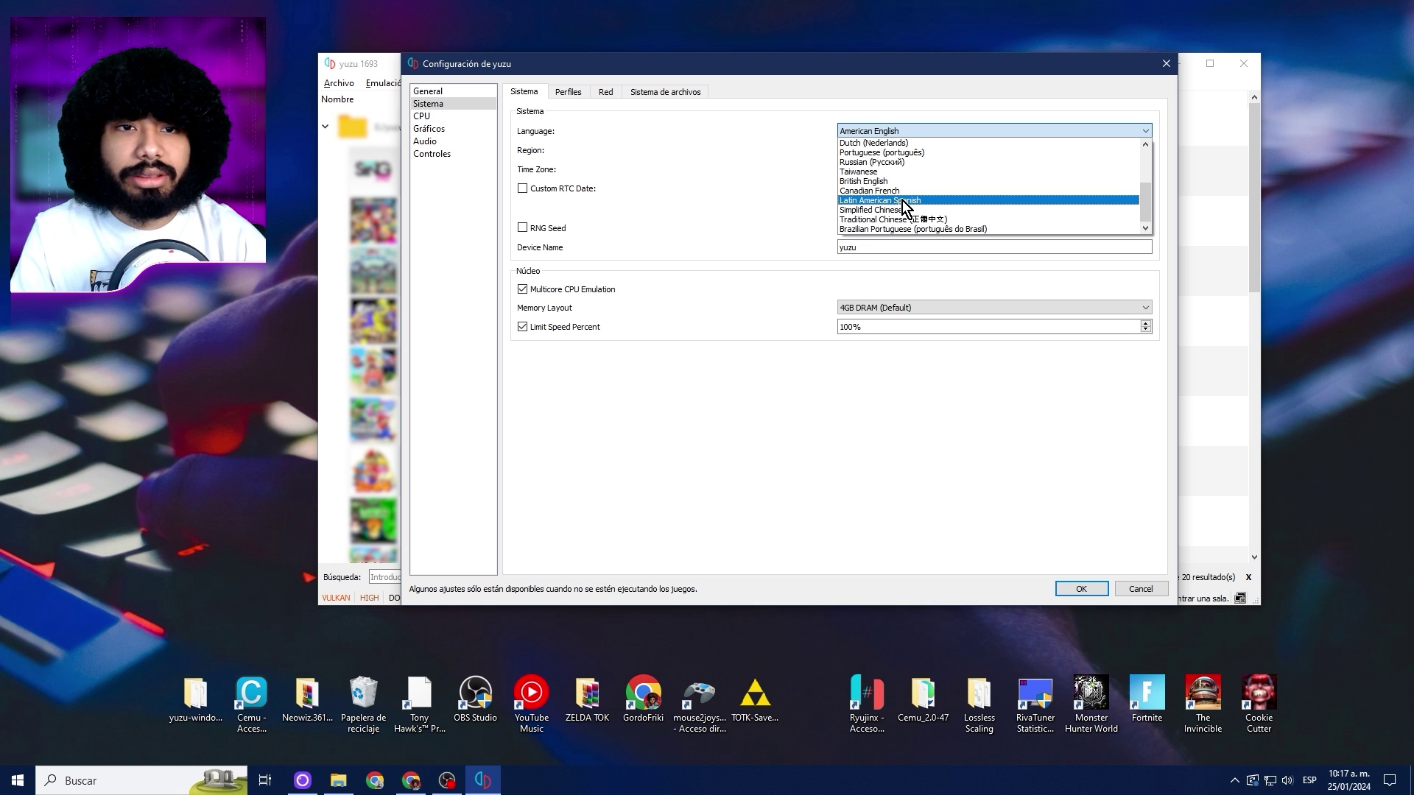
left_click(876, 302)
left_click(908, 208)
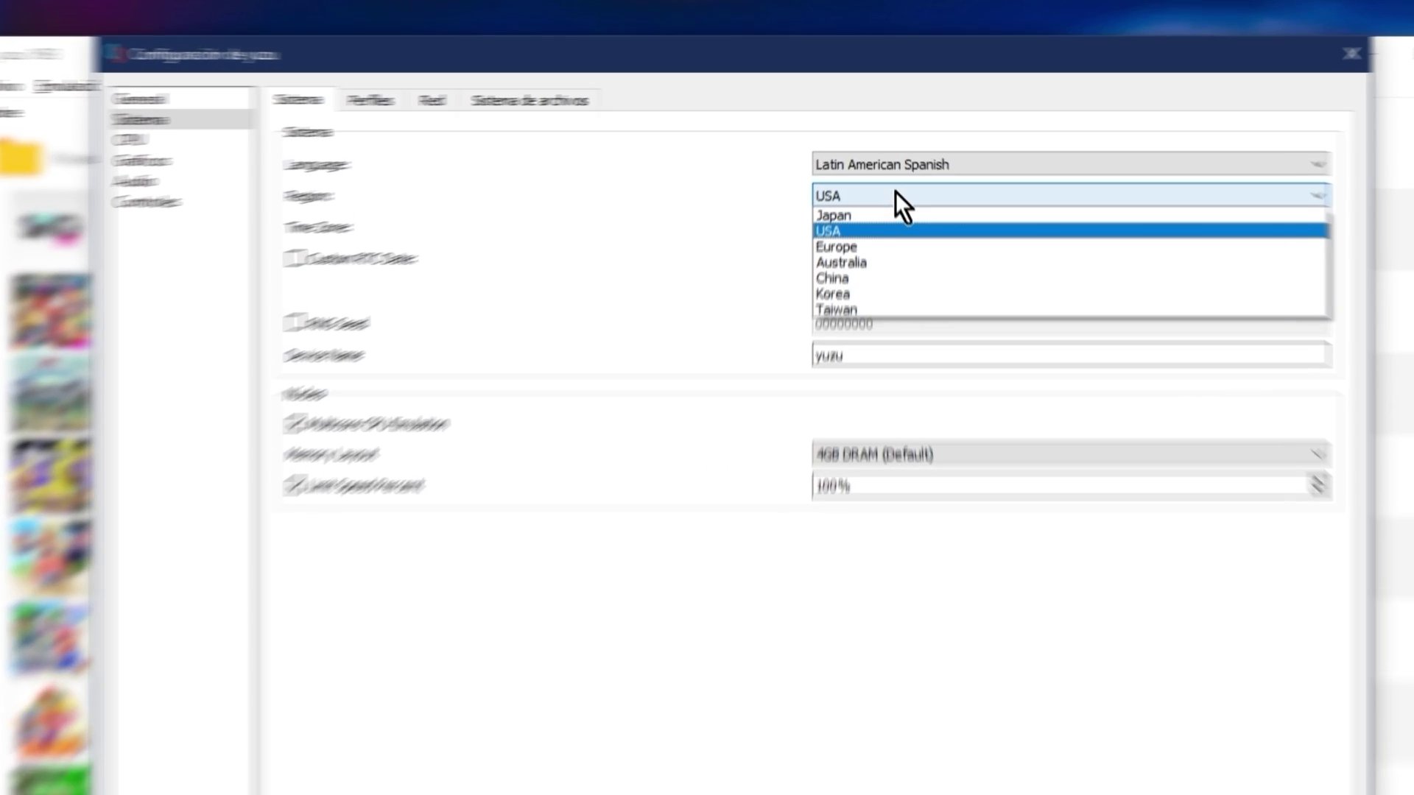
left_click(589, 285)
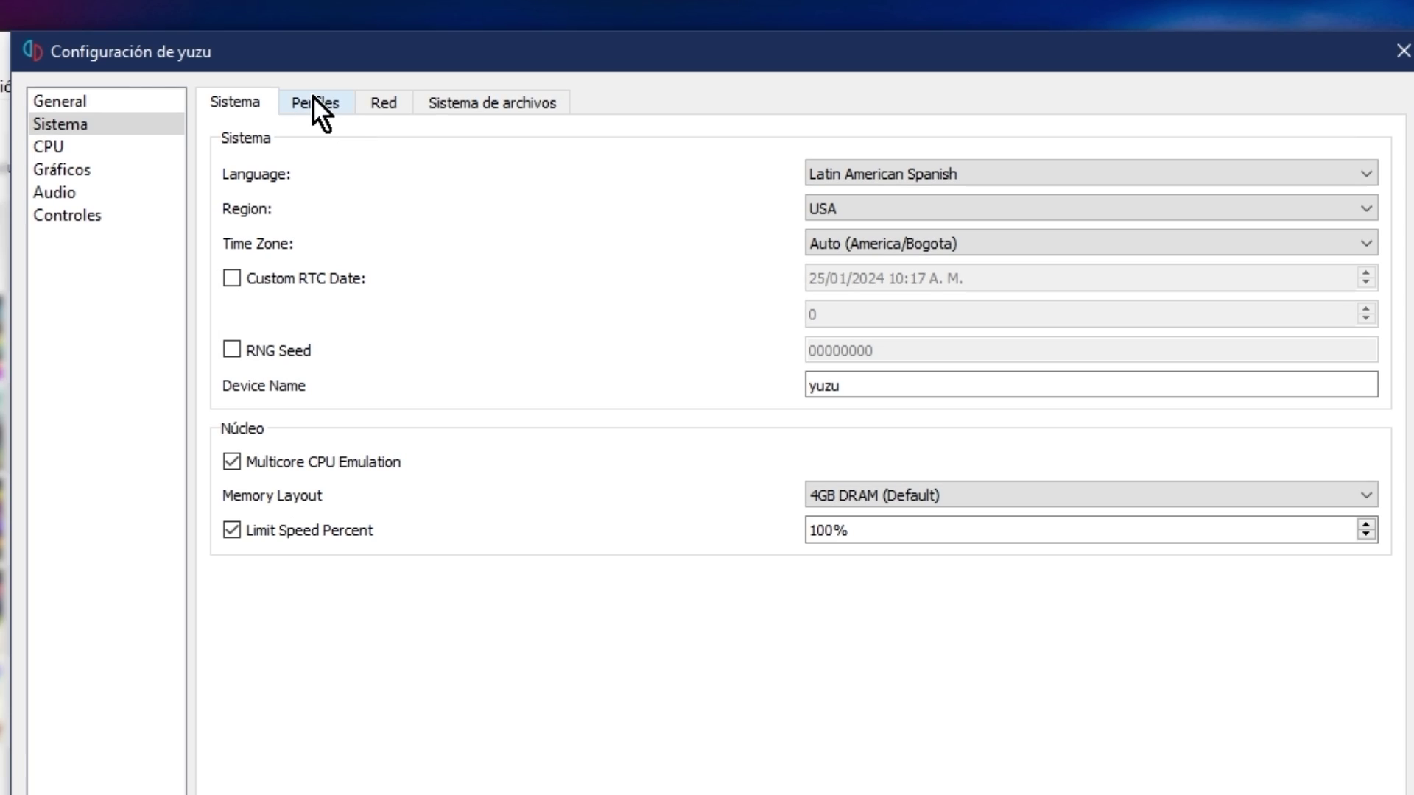
Step: Rename the yuzu user profile to Grodofriki and assign it a profile image
left_click(313, 102)
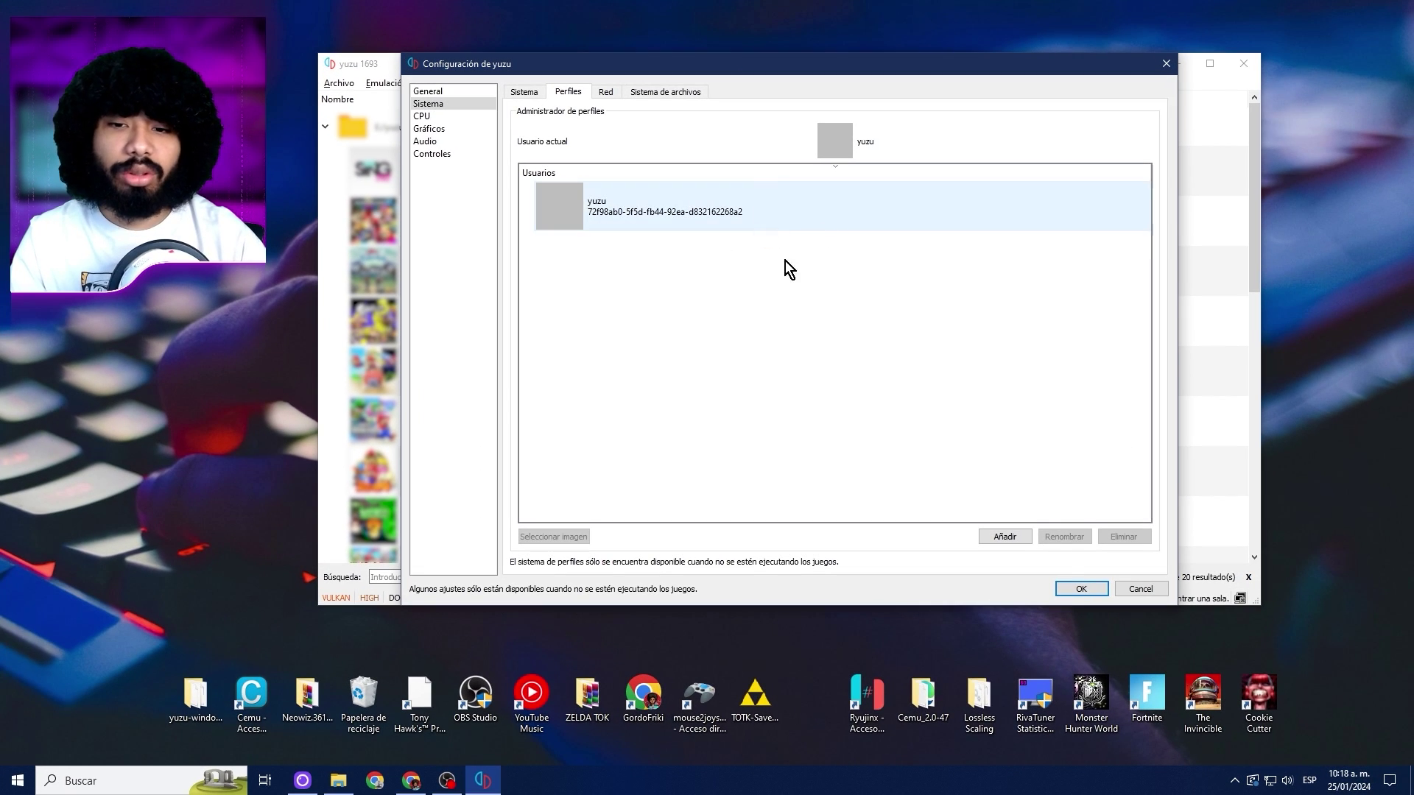
left_click(736, 254)
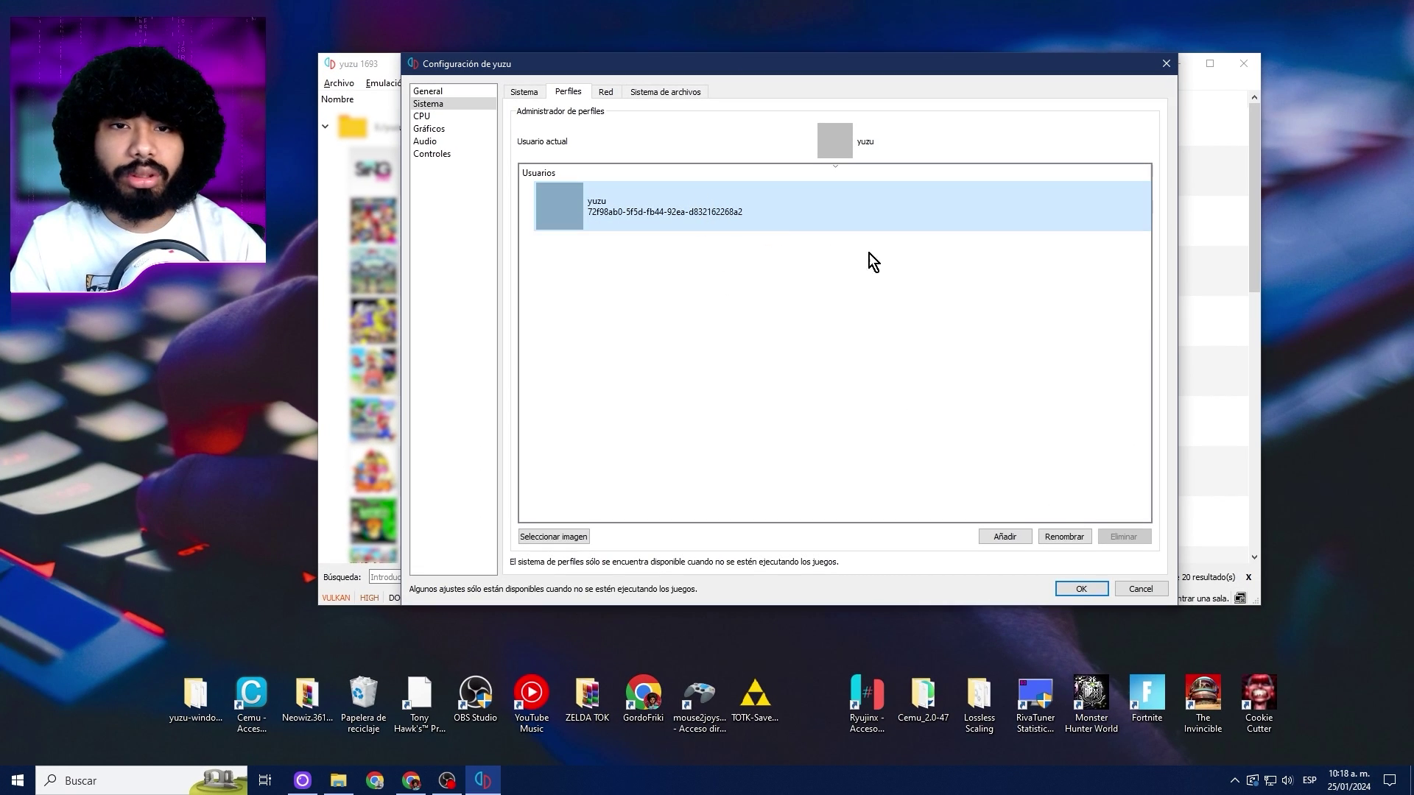
left_click(970, 558)
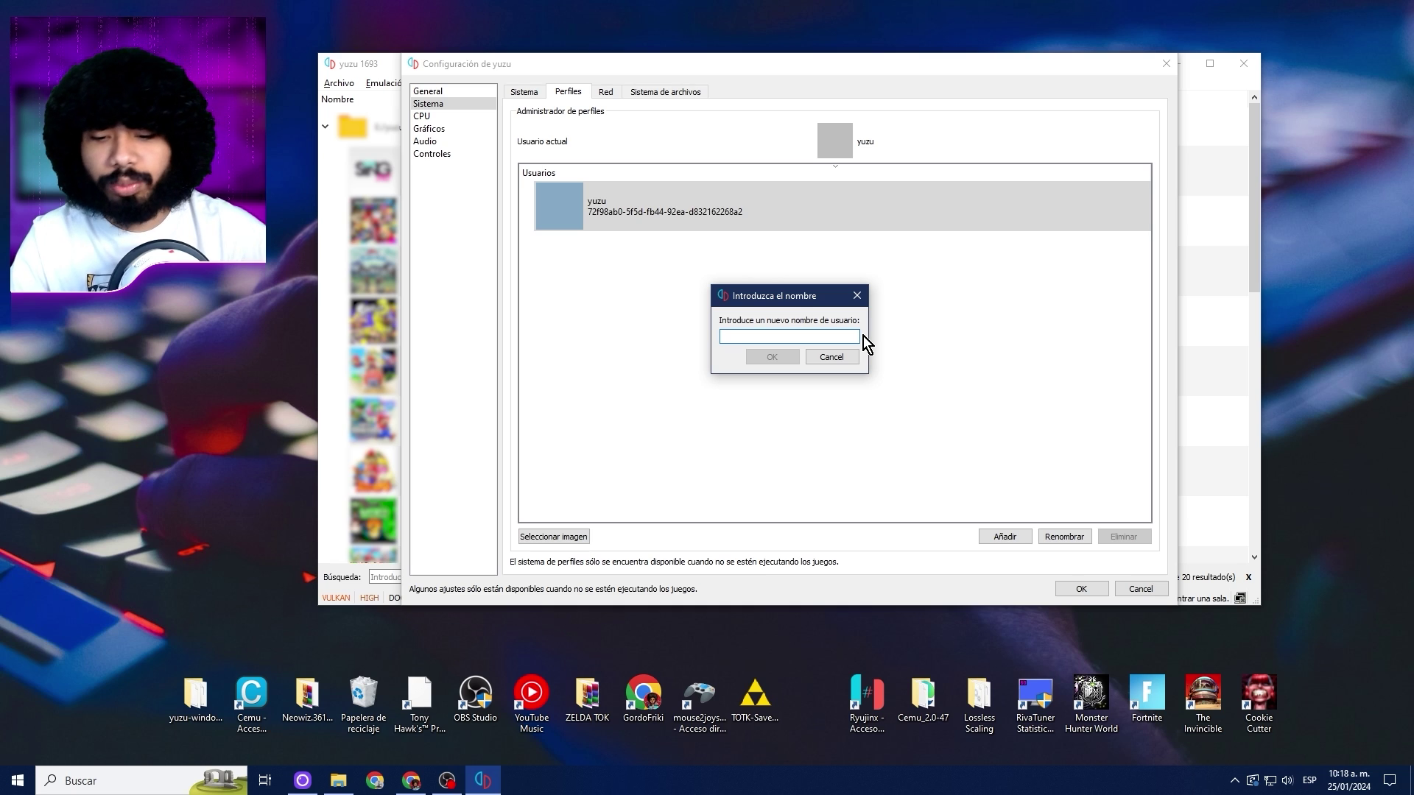
type("Grodofriki")
key("Return")
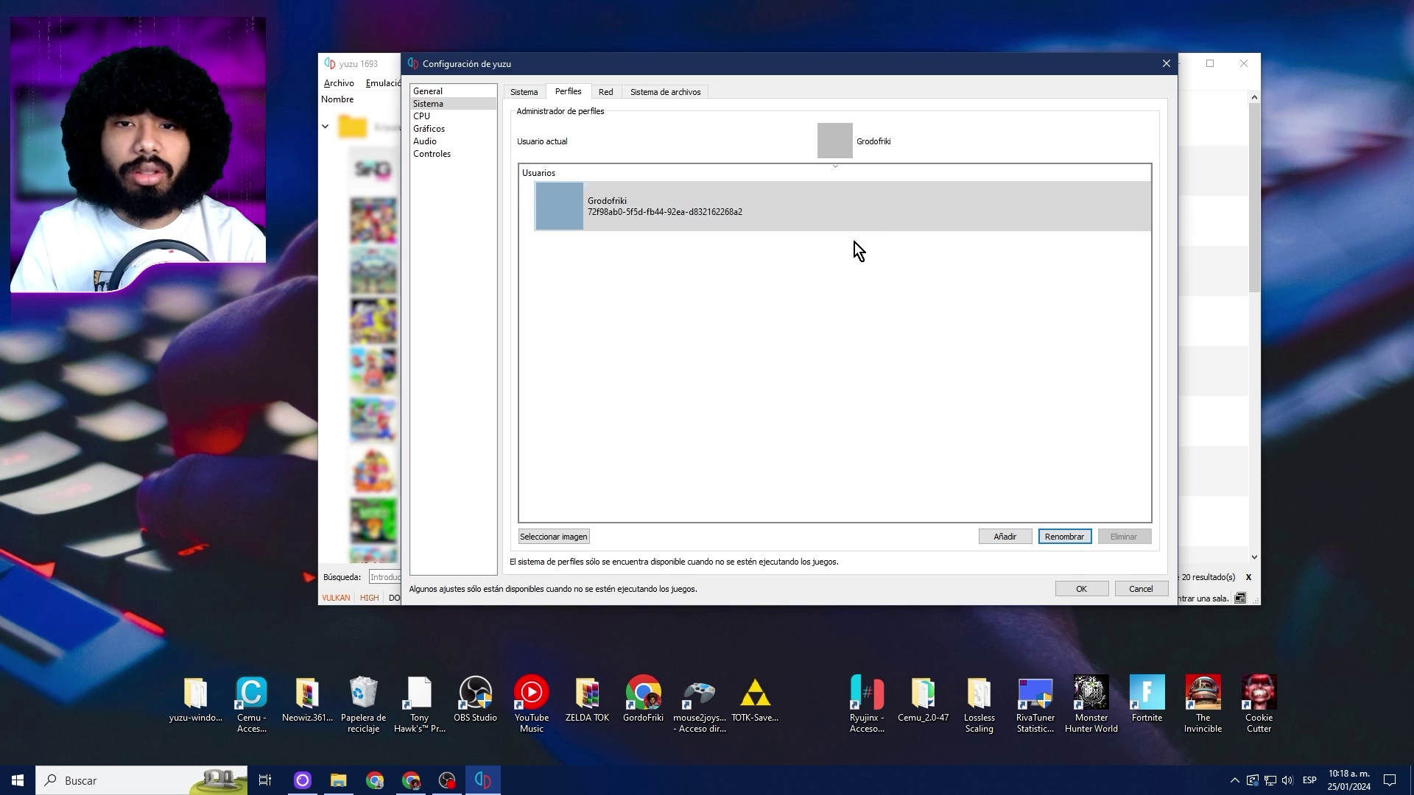
left_click(572, 538)
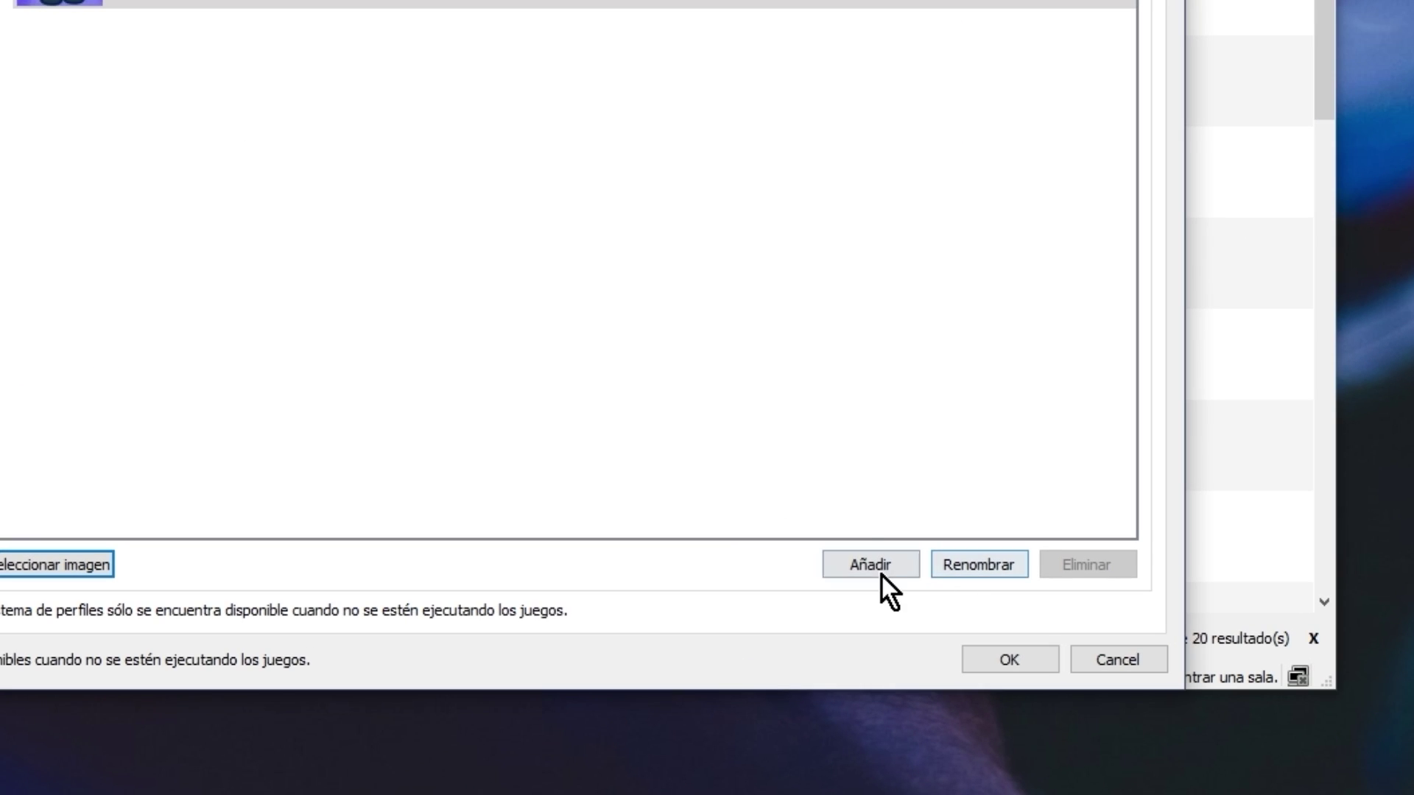
Step: Add a second user profile named Primo and make Grodofriki the current user
left_click(1008, 540)
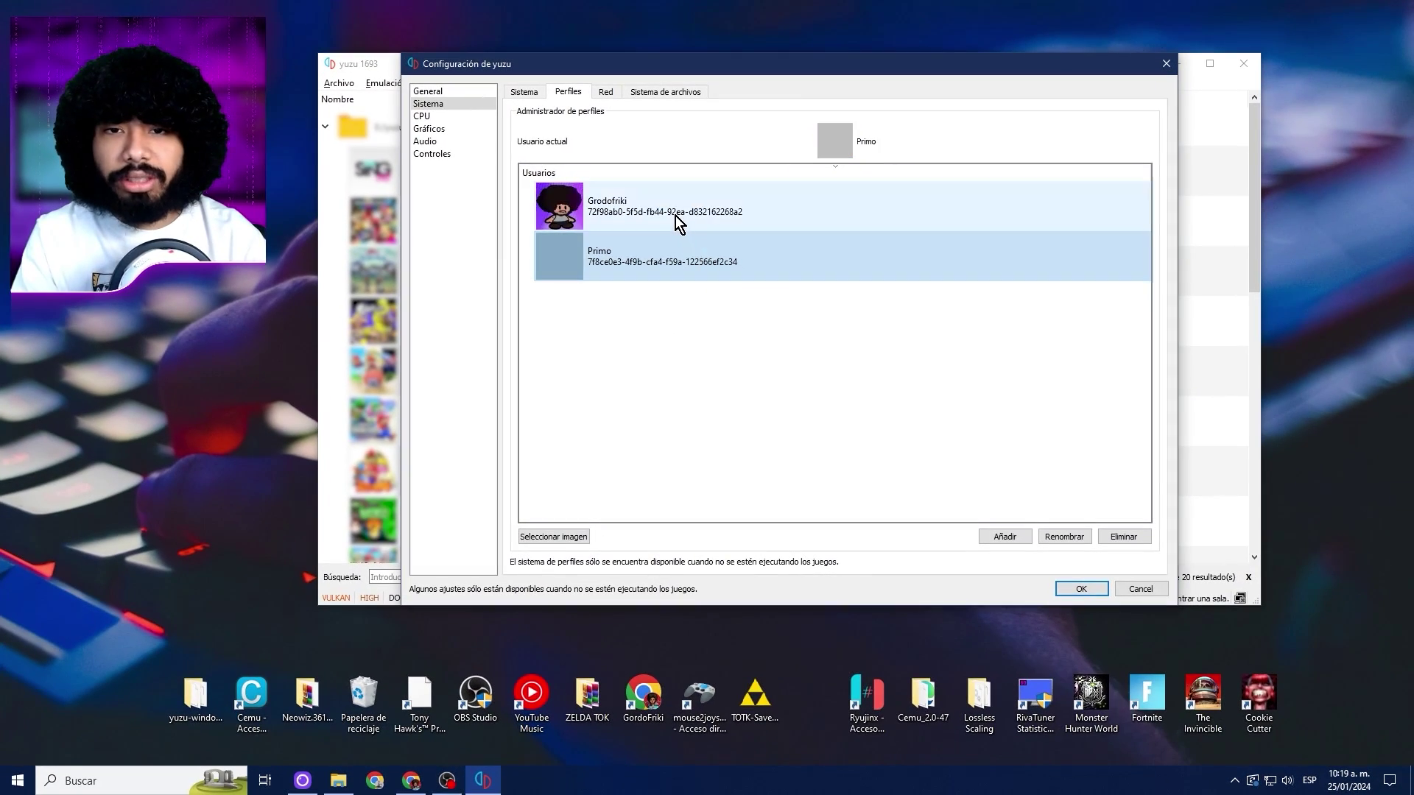
left_click(764, 265)
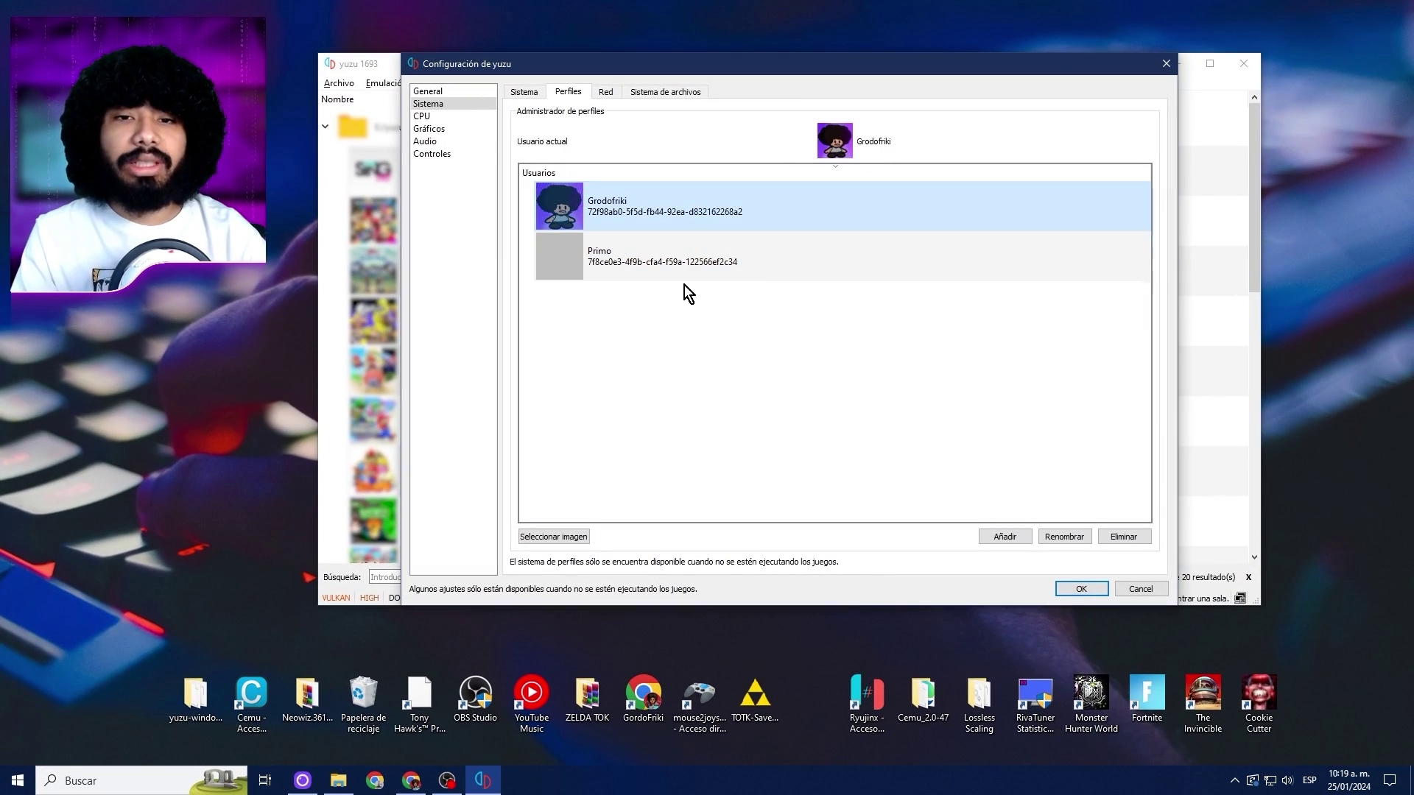
left_click(653, 269)
left_click(669, 221)
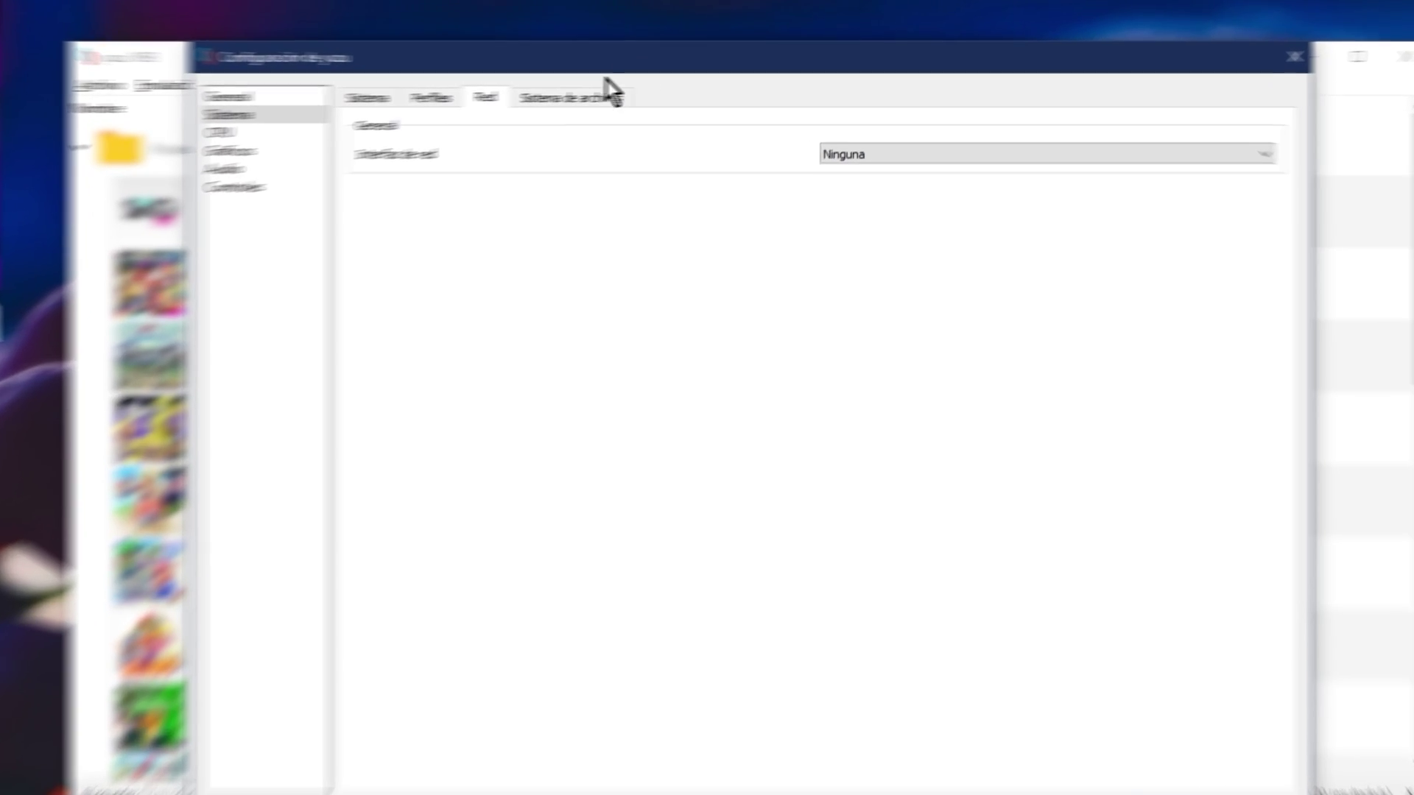
Step: Check the network interface settings and choose Auto for the CPU accuracy
left_click(489, 103)
left_click(366, 110)
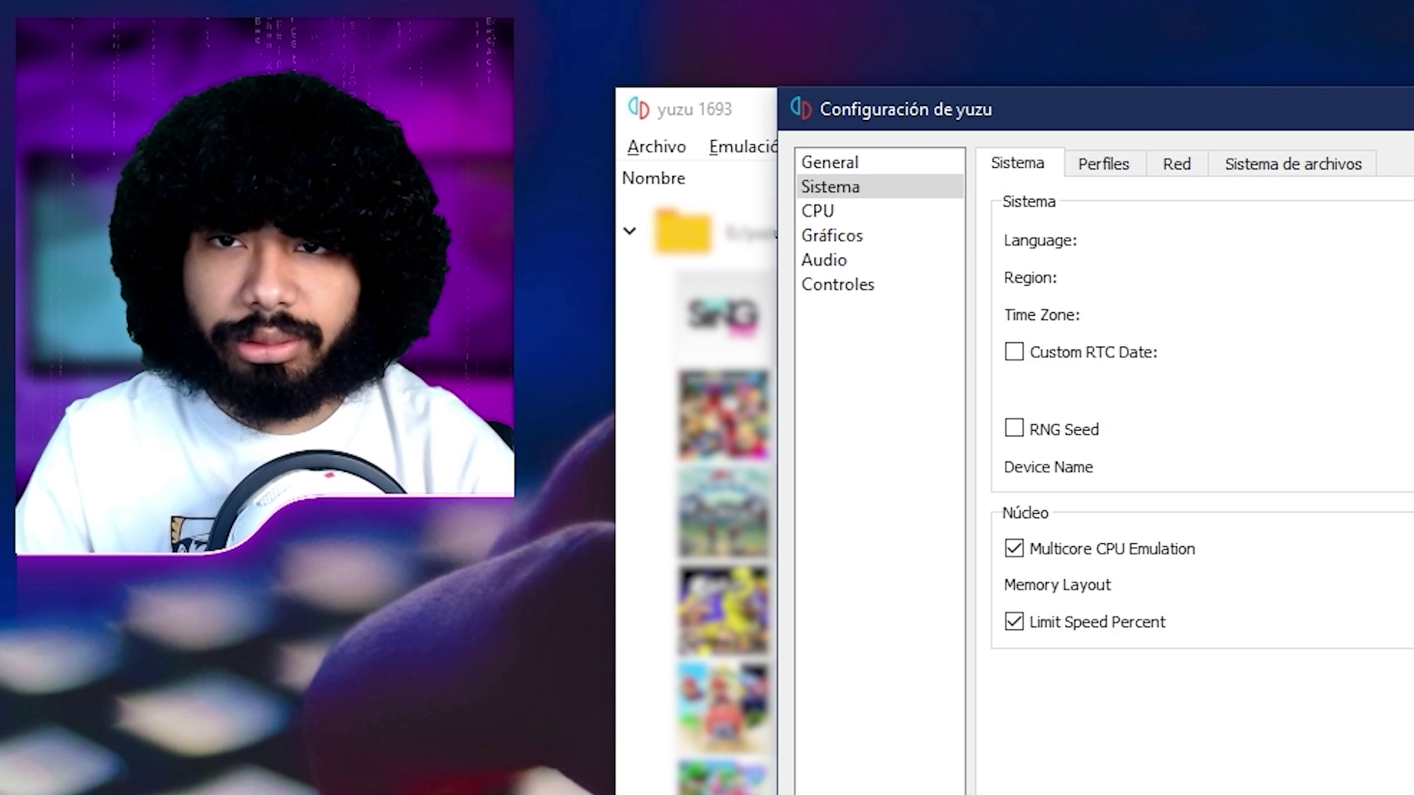
left_click(852, 211)
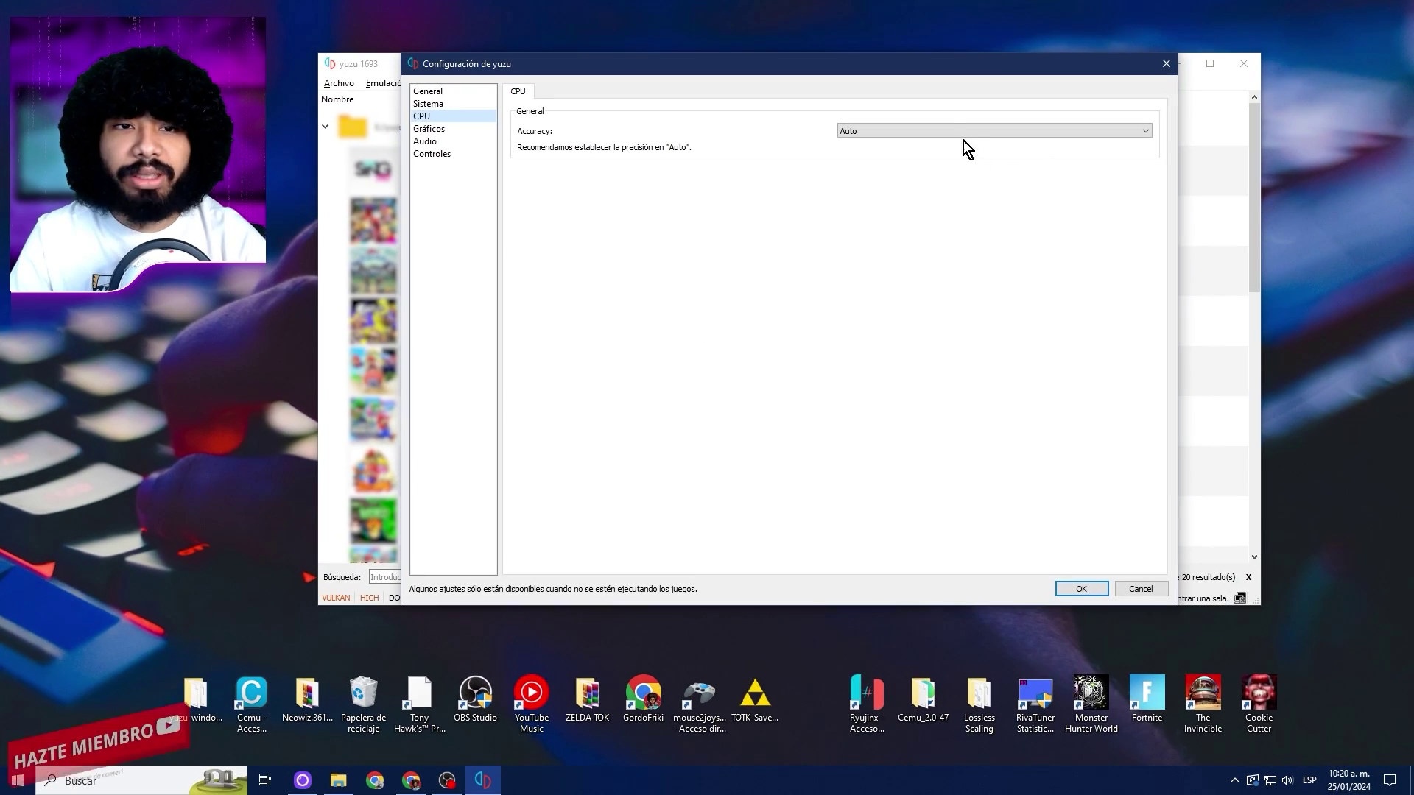
left_click(929, 132)
left_click(912, 144)
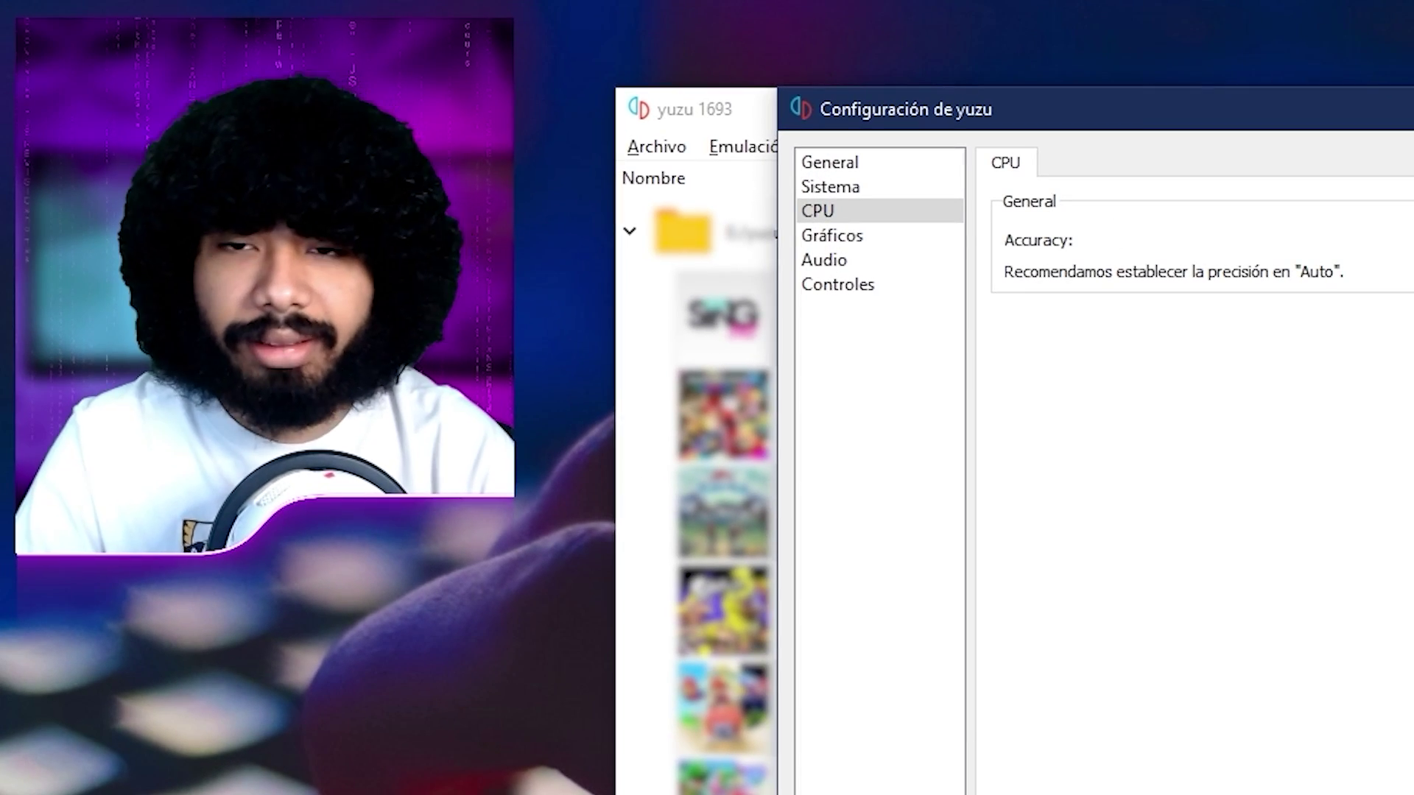
Step: Set Nintendo Switch Pro Controller 0 as Player 1's input device and check the Player 2 controls
left_click(912, 234)
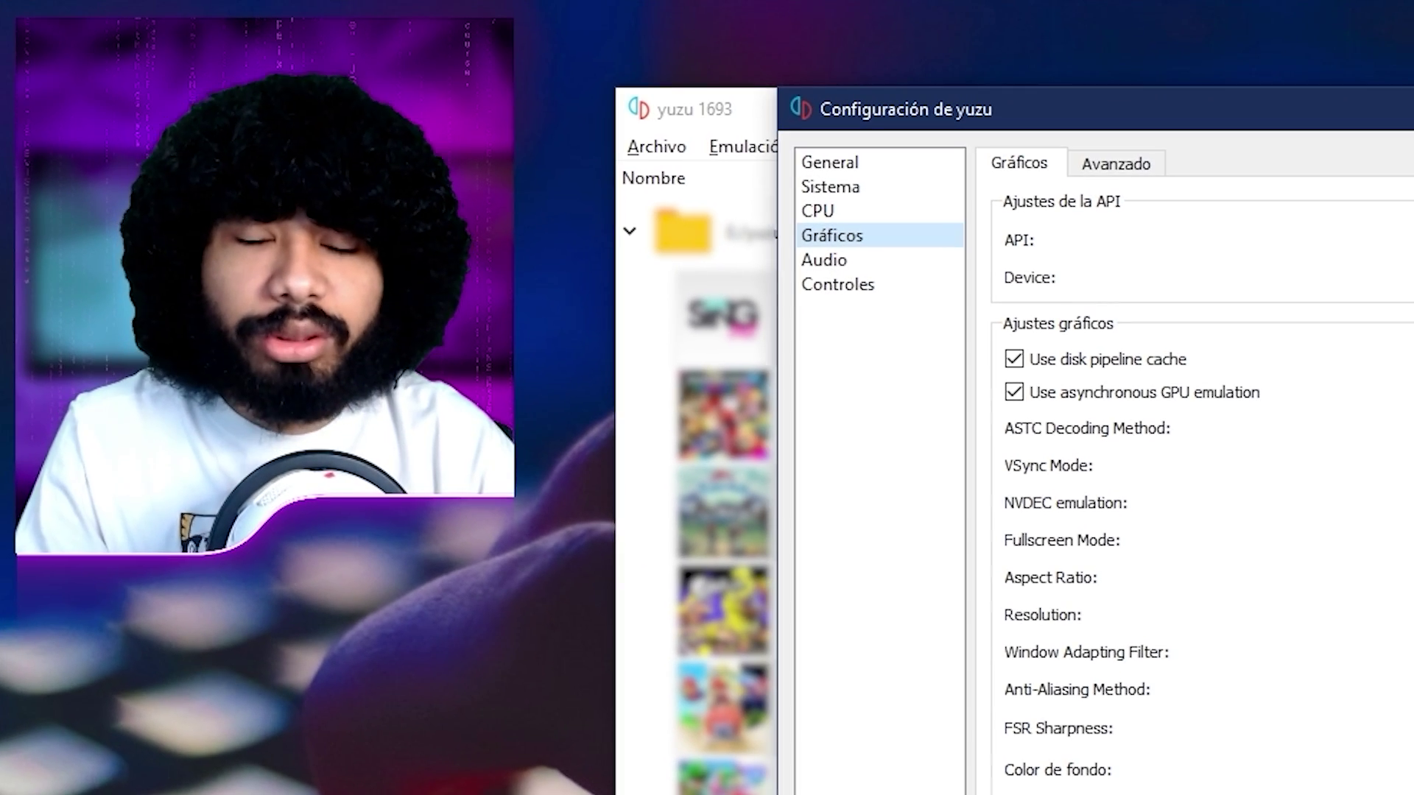
left_click(832, 285)
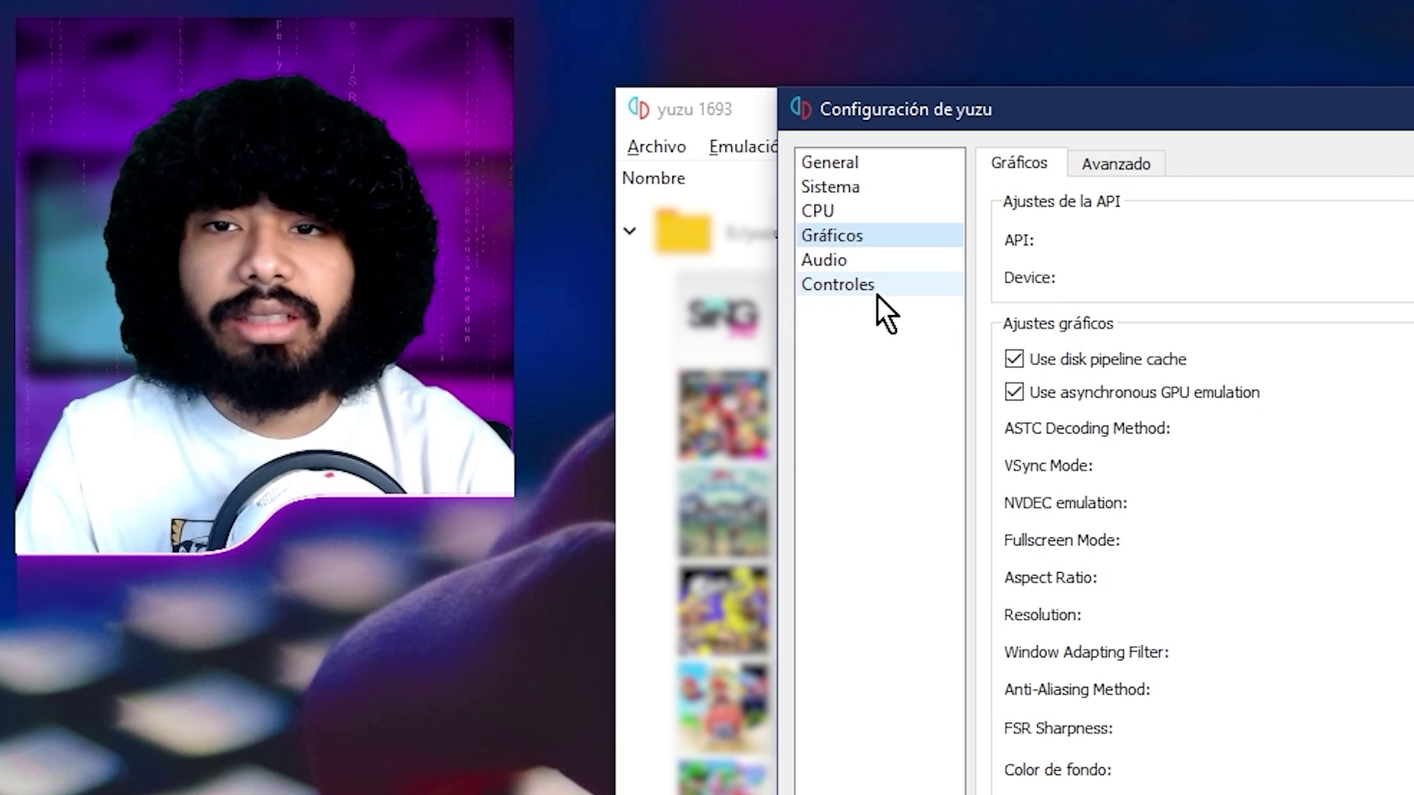
left_click(872, 293)
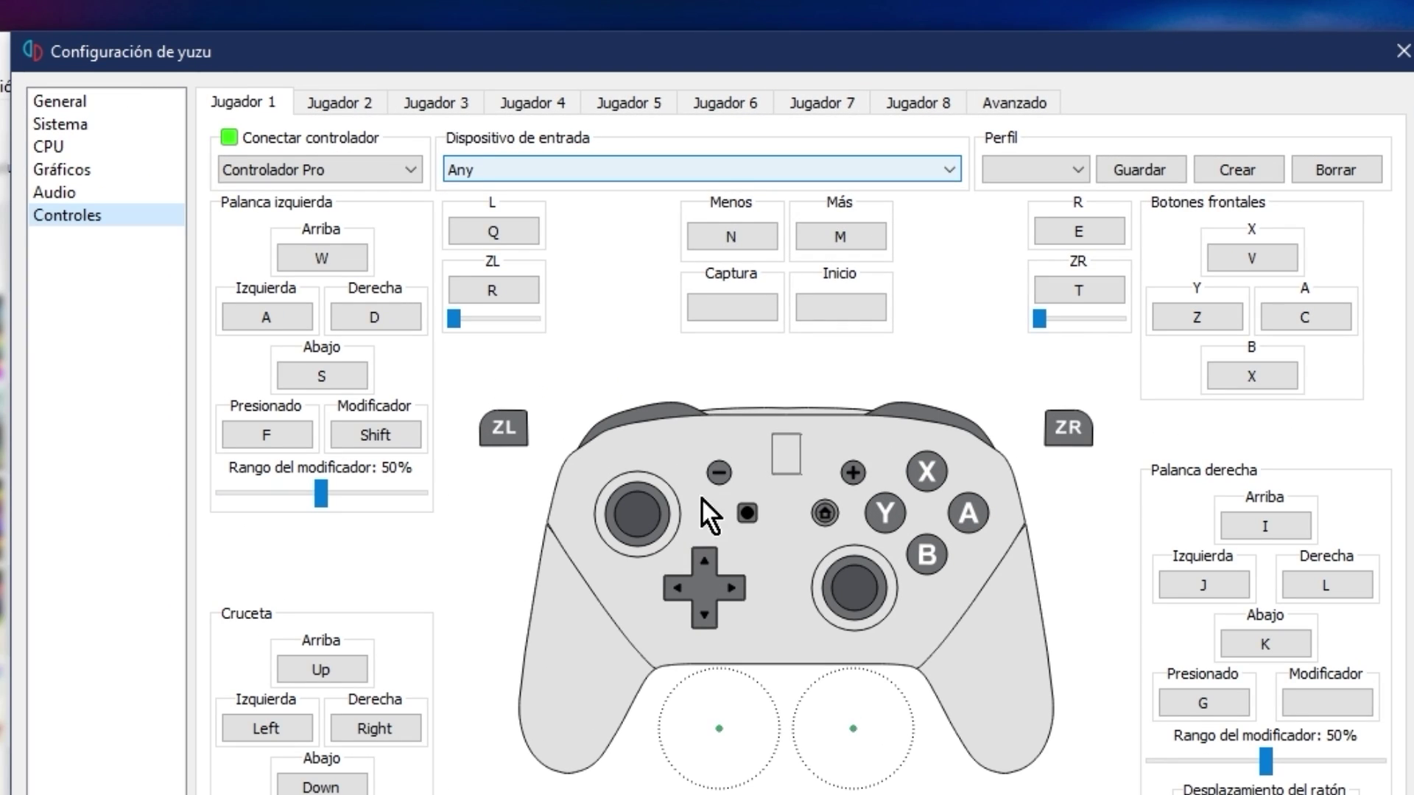
left_click(773, 129)
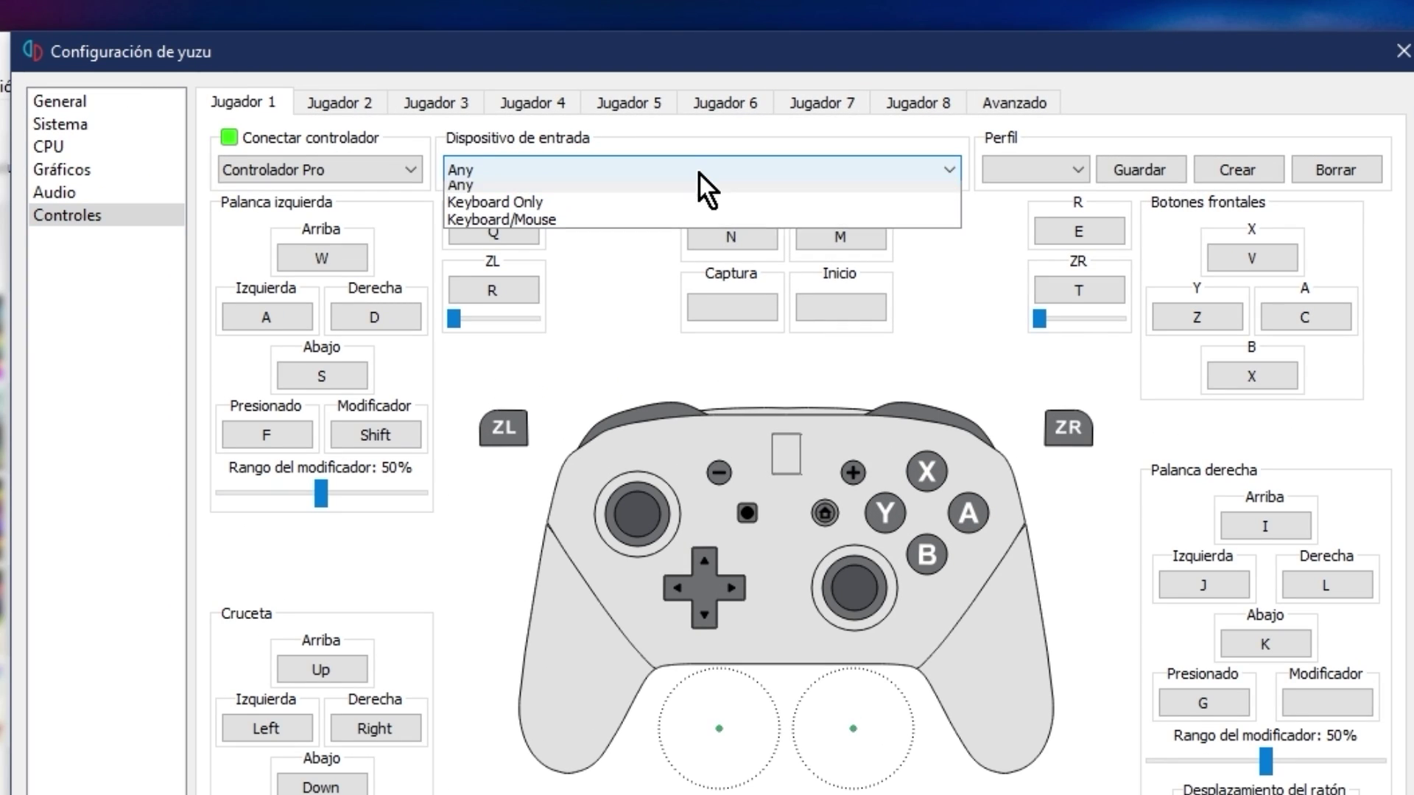
left_click(577, 168)
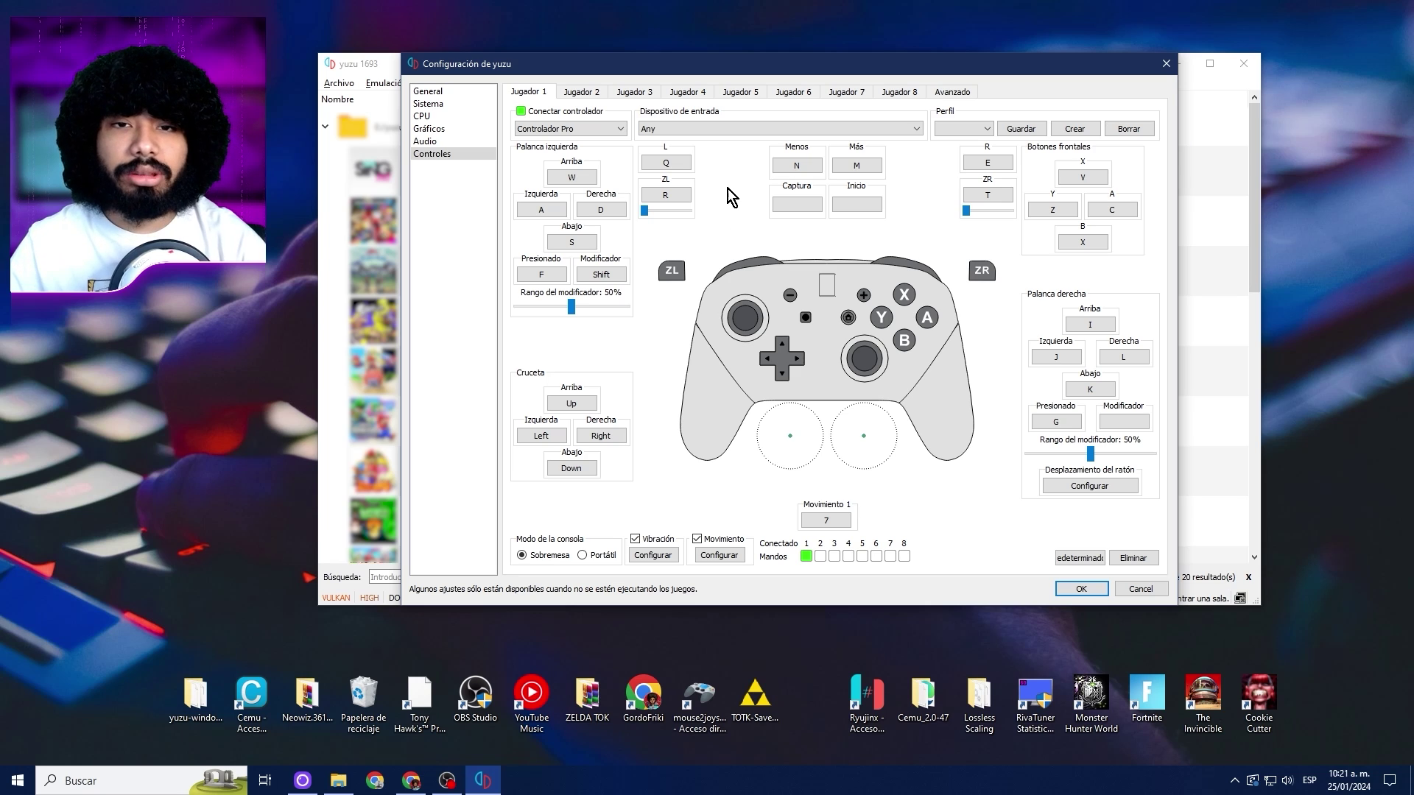
left_click(721, 129)
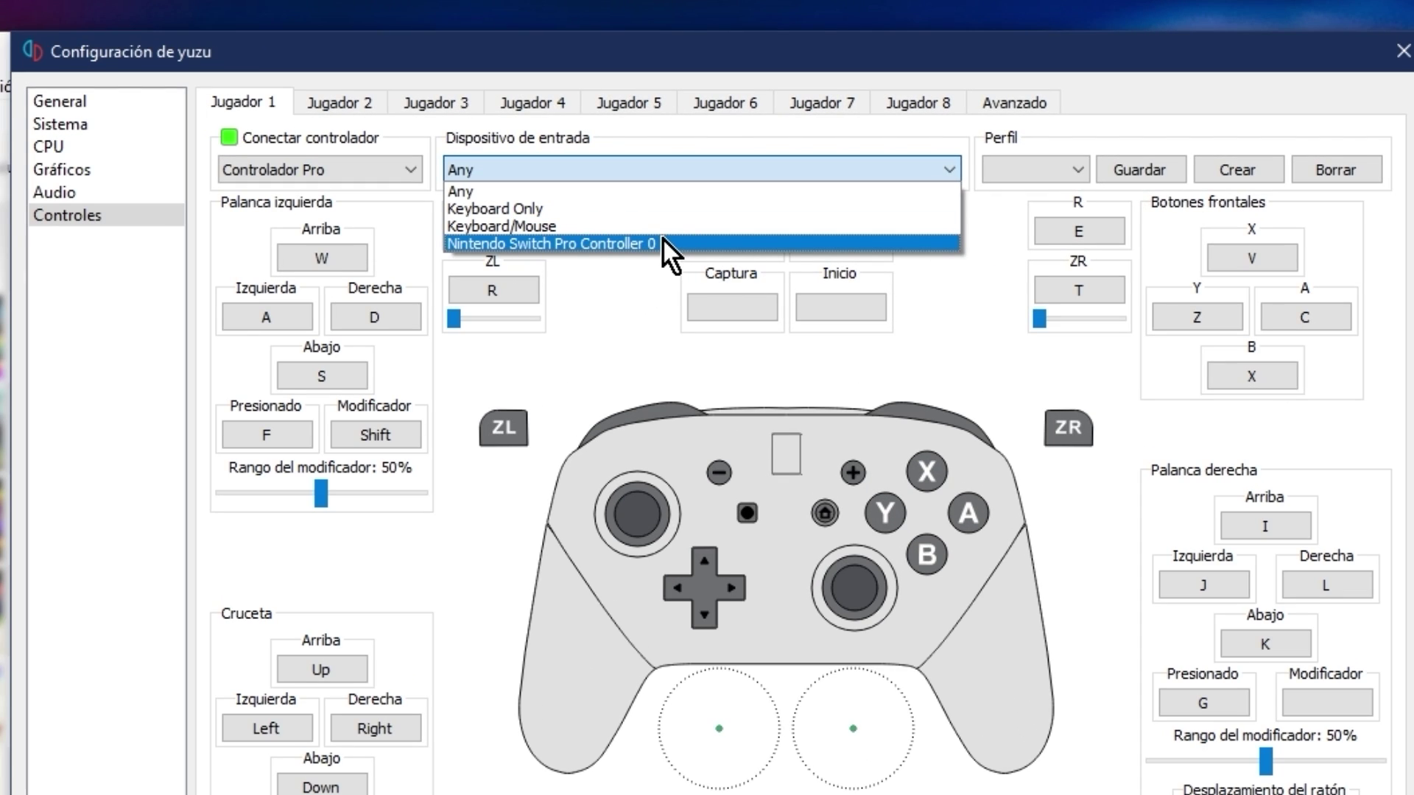
left_click(661, 242)
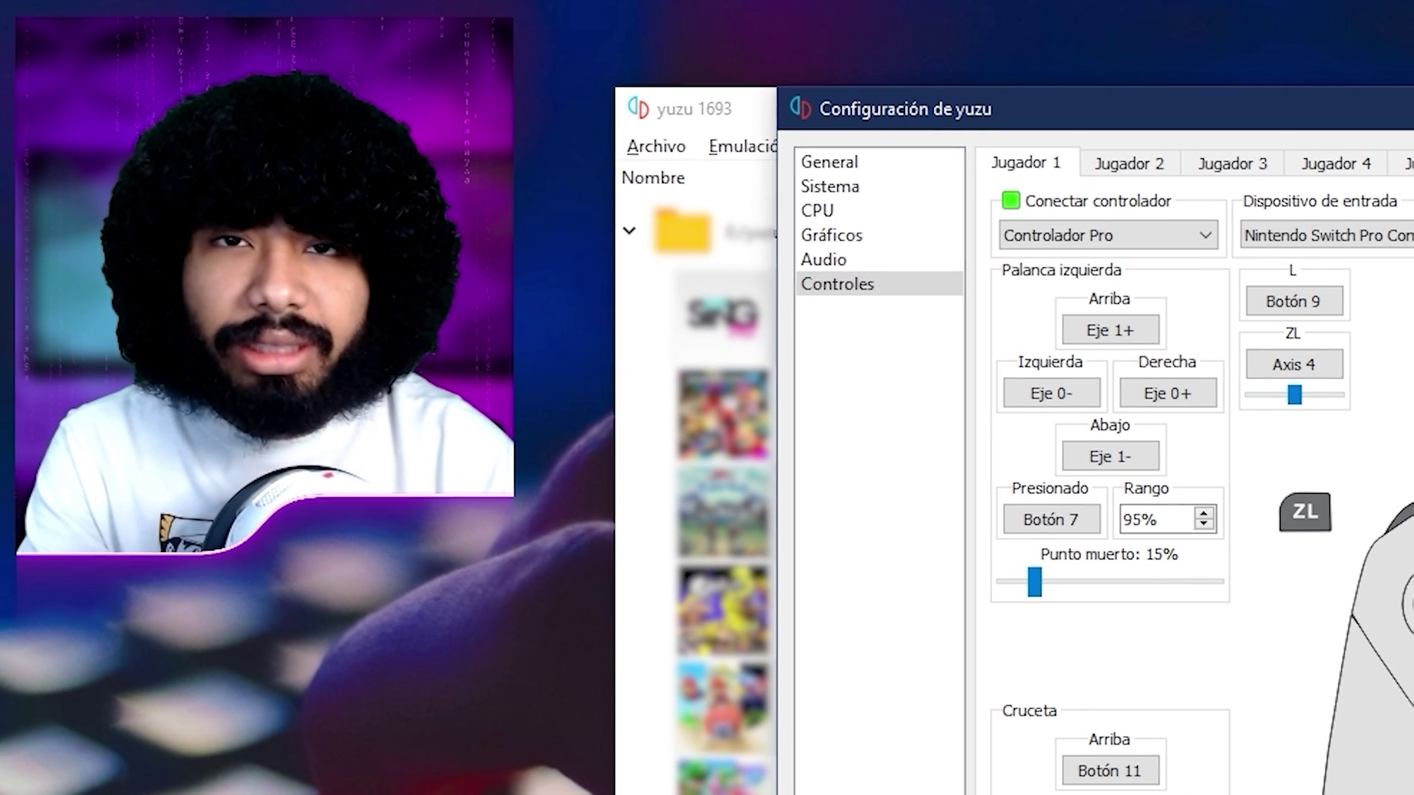
scroll(1402, 236, "up", 1)
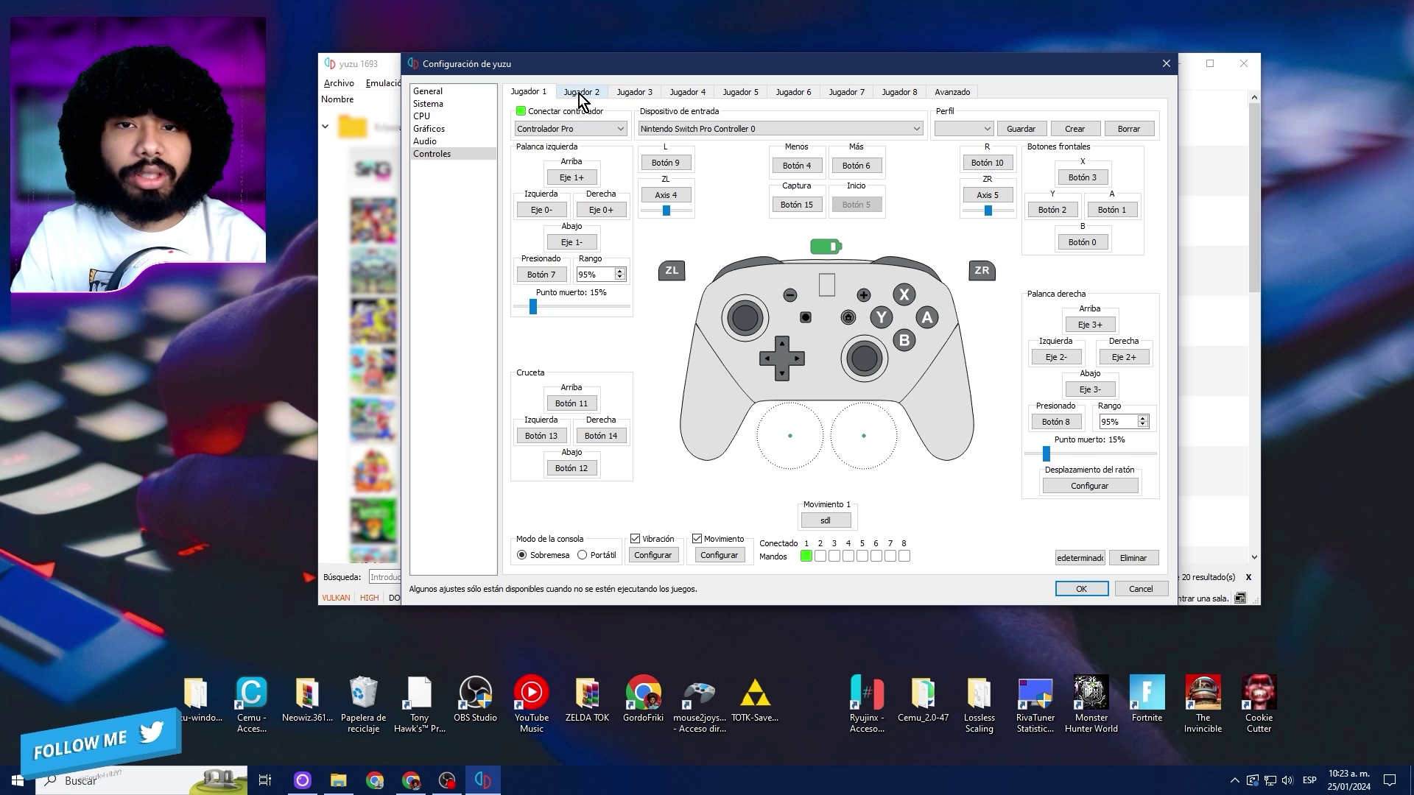
left_click(580, 93)
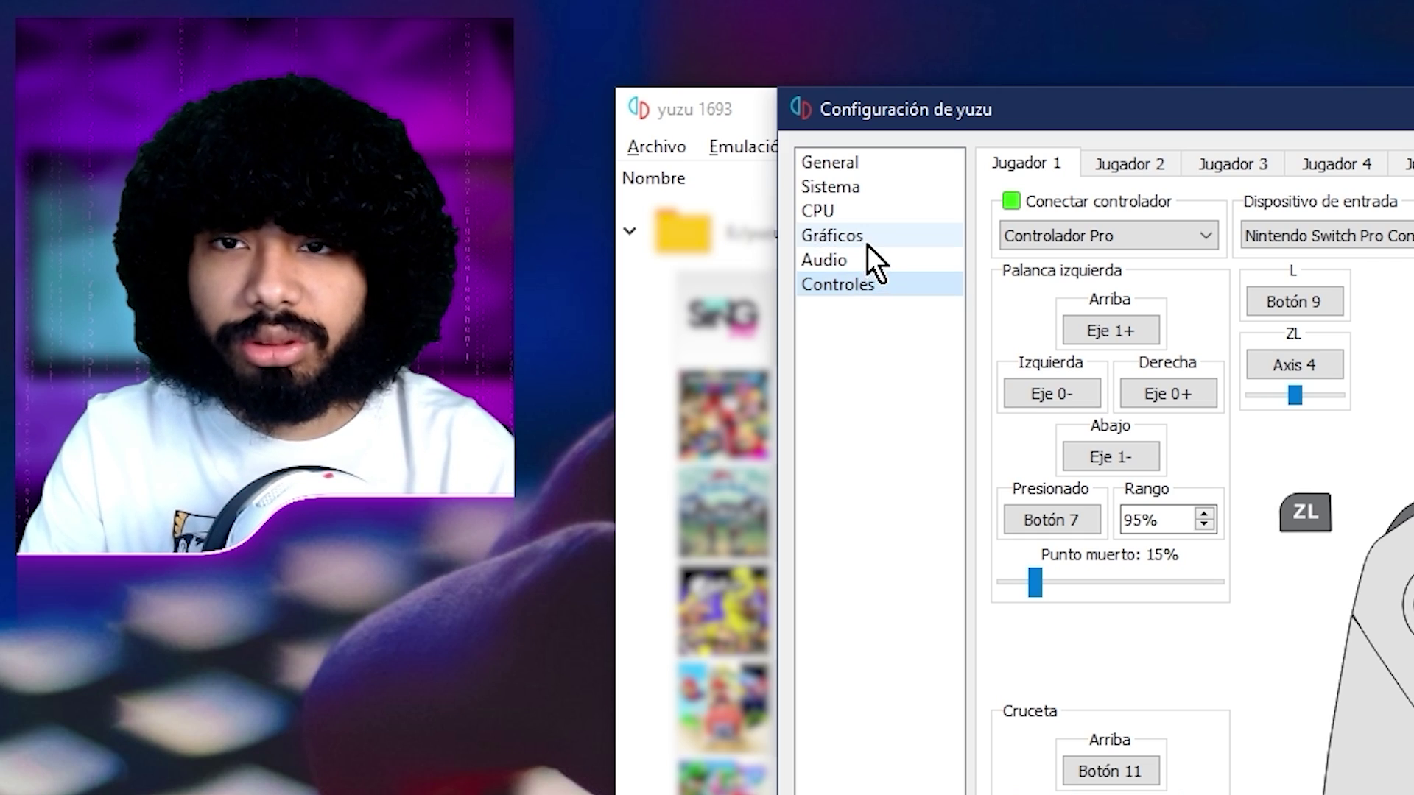
Step: Open the graphics settings and choose AMD Radeon RX 6600 as the rendering device
left_click(867, 237)
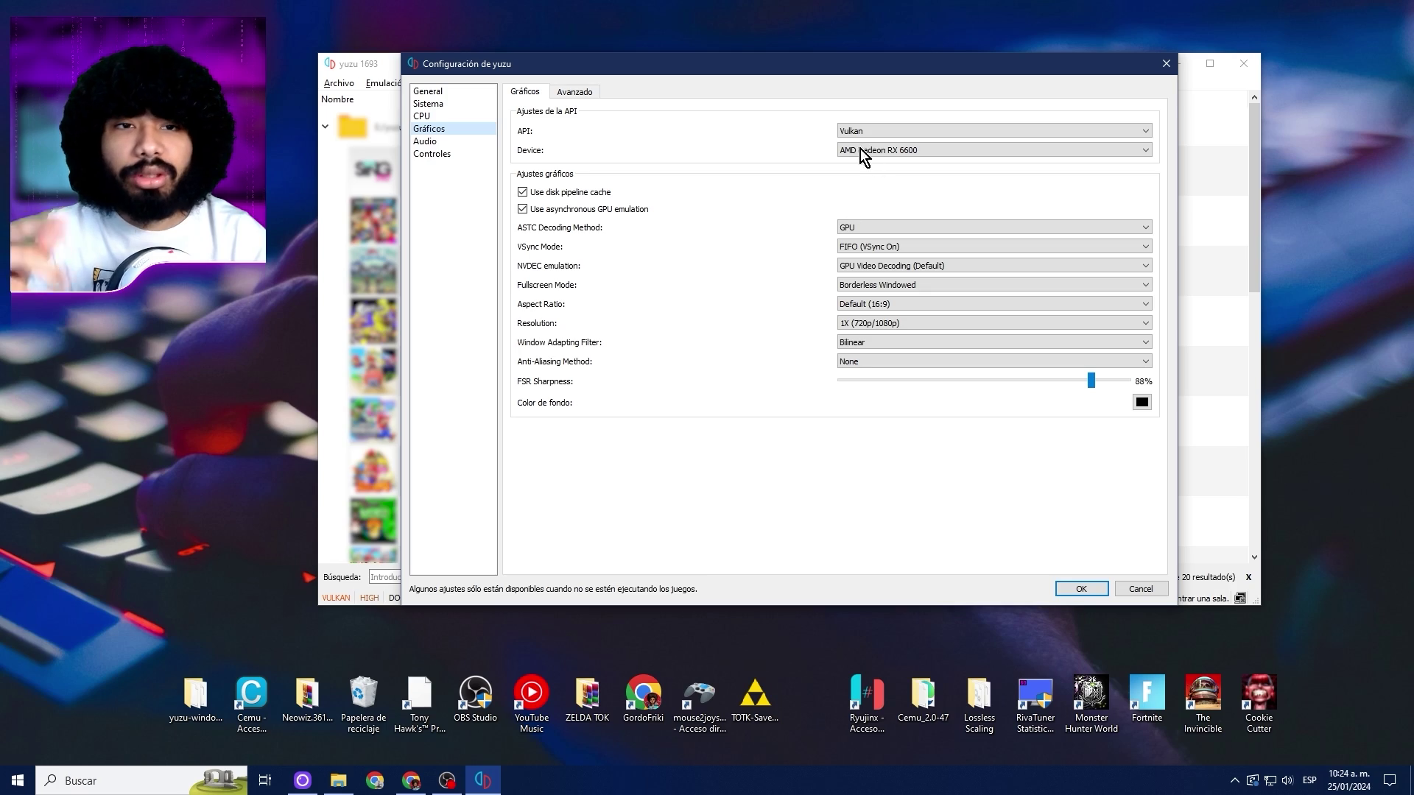
left_click(860, 149)
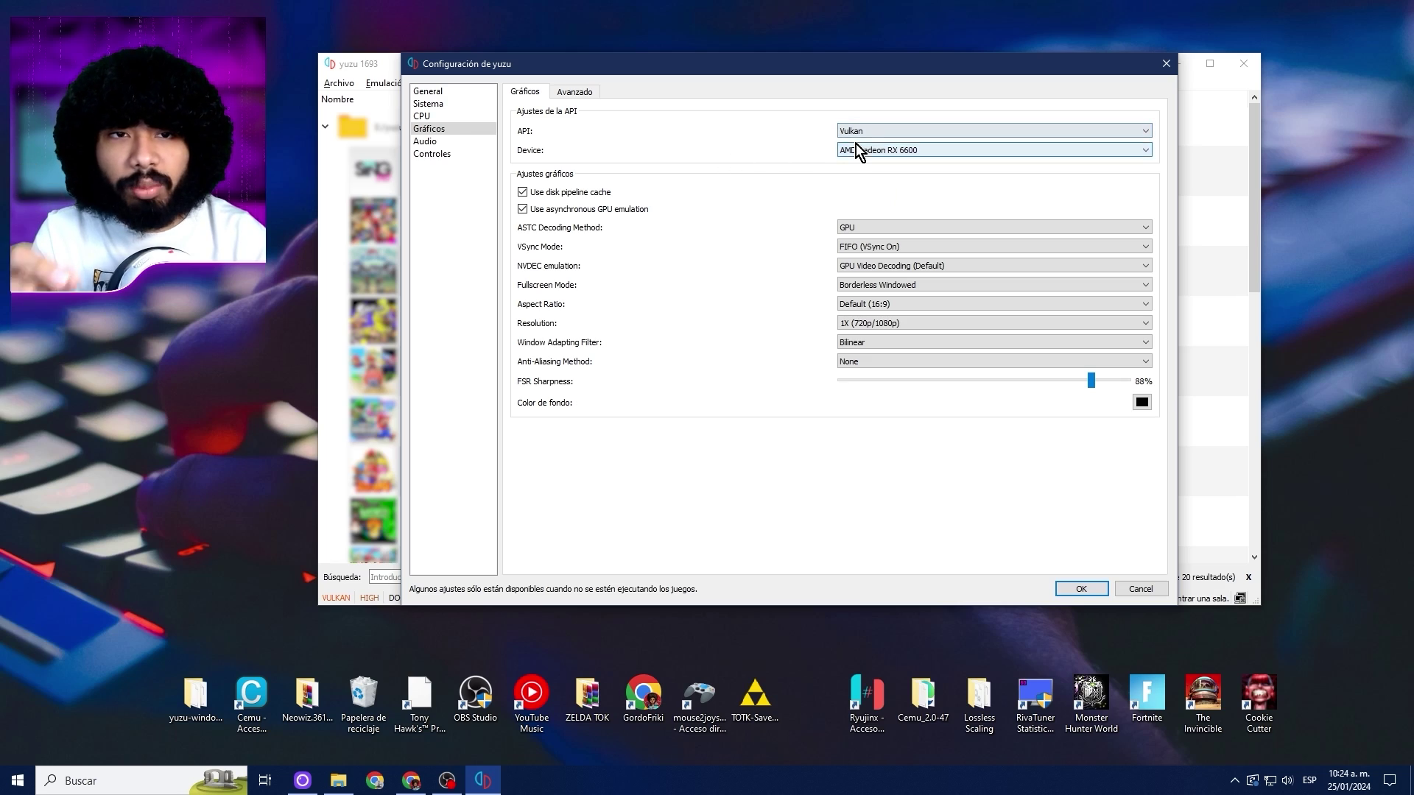
left_click(857, 146)
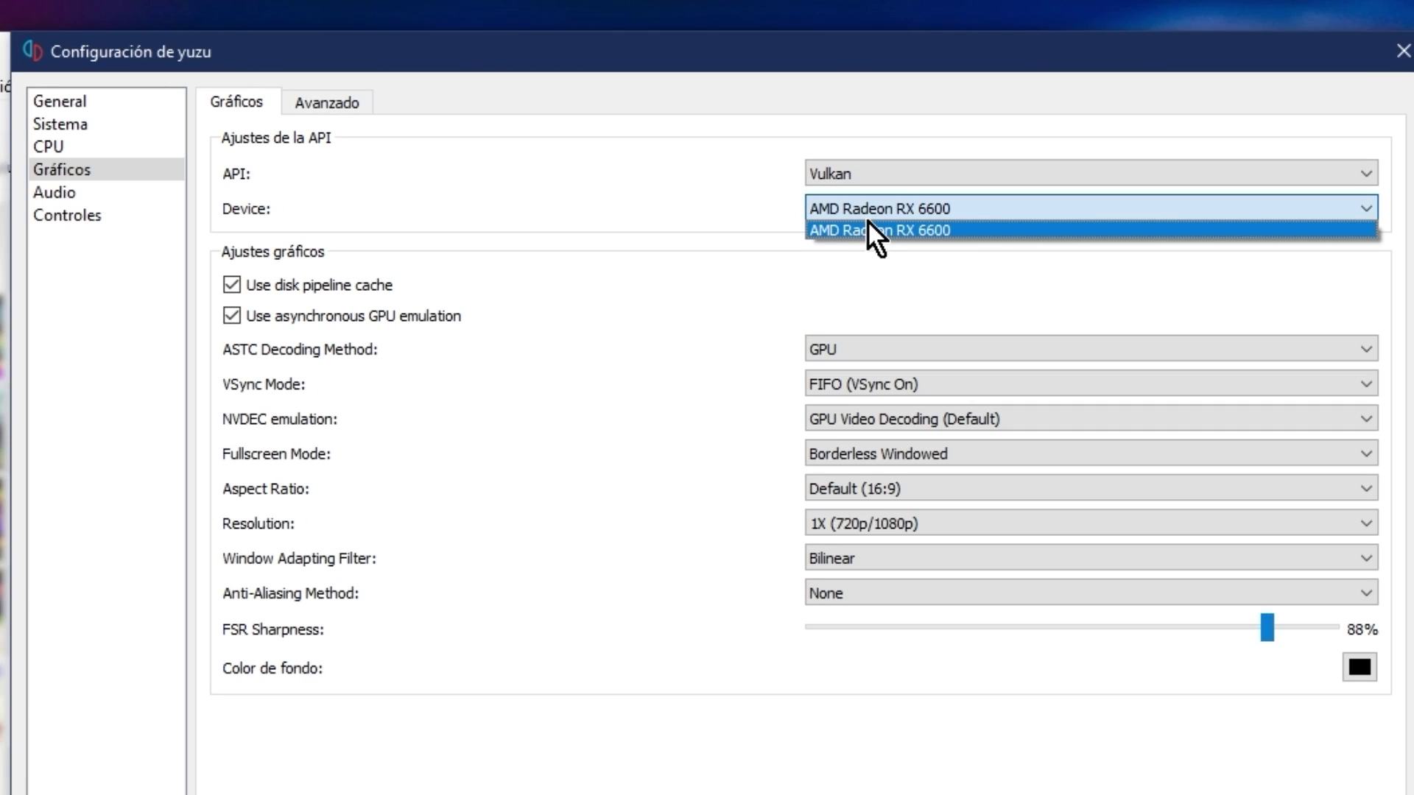
left_click(854, 235)
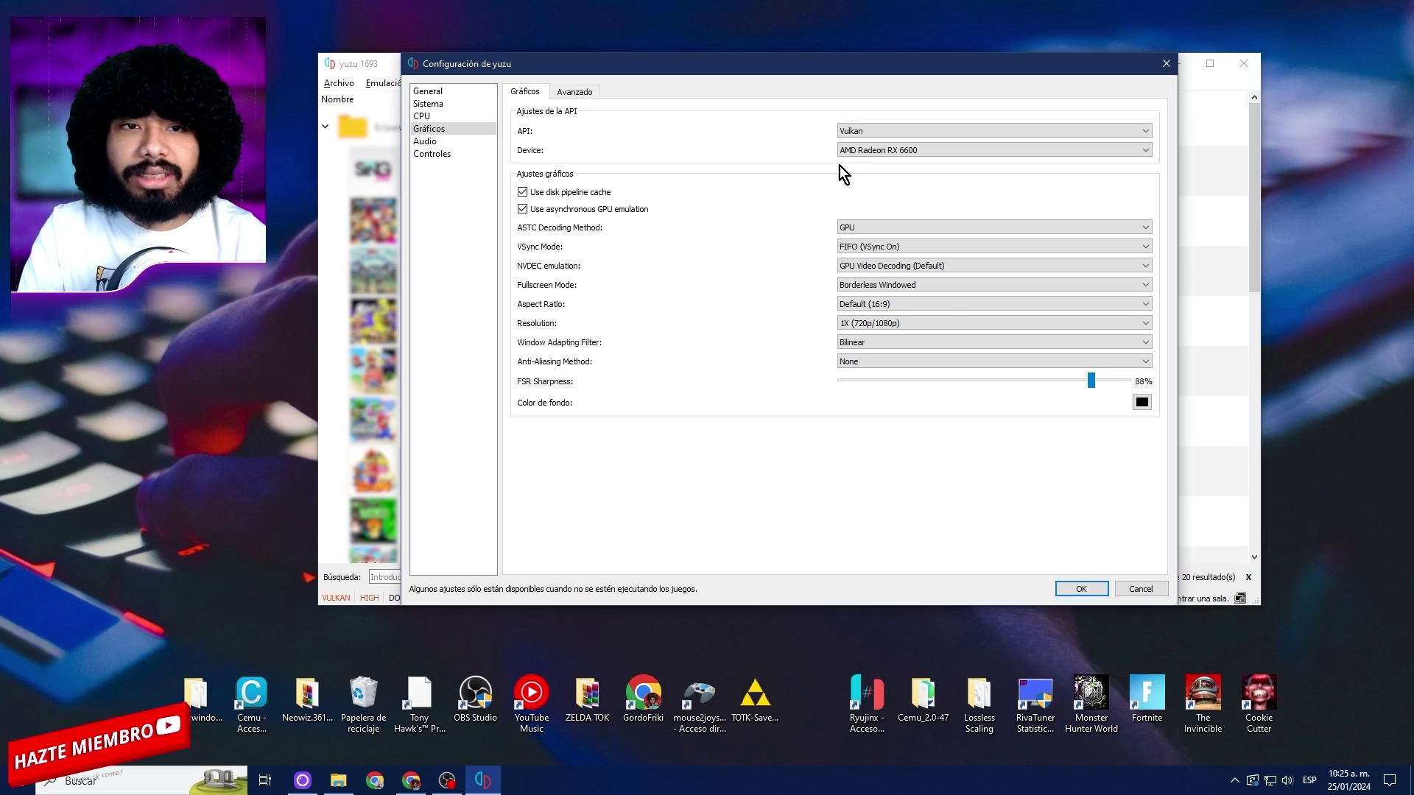
Step: Try OpenGL as the graphics API and switch back to Vulkan
left_click(875, 131)
left_click(876, 141)
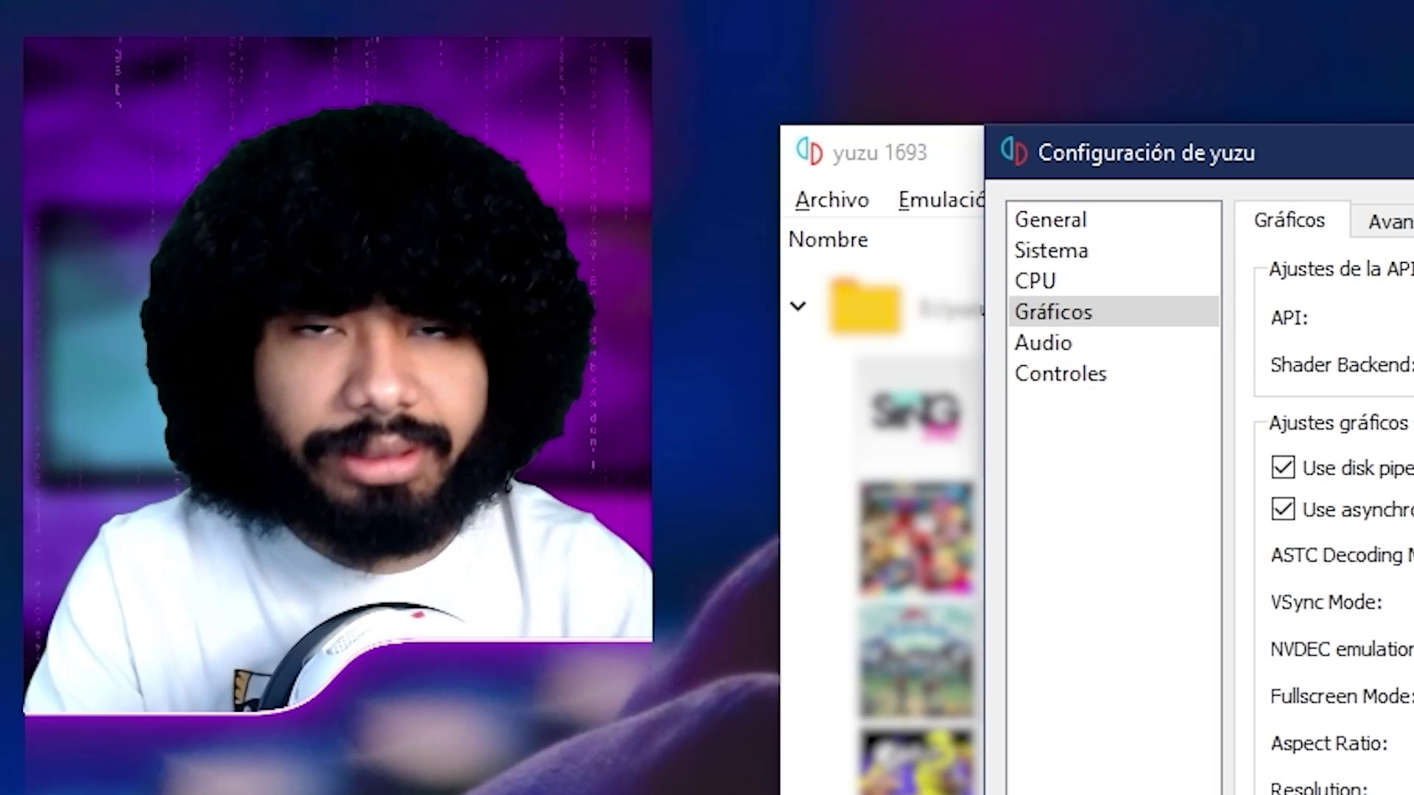
left_click(882, 131)
left_click(860, 181)
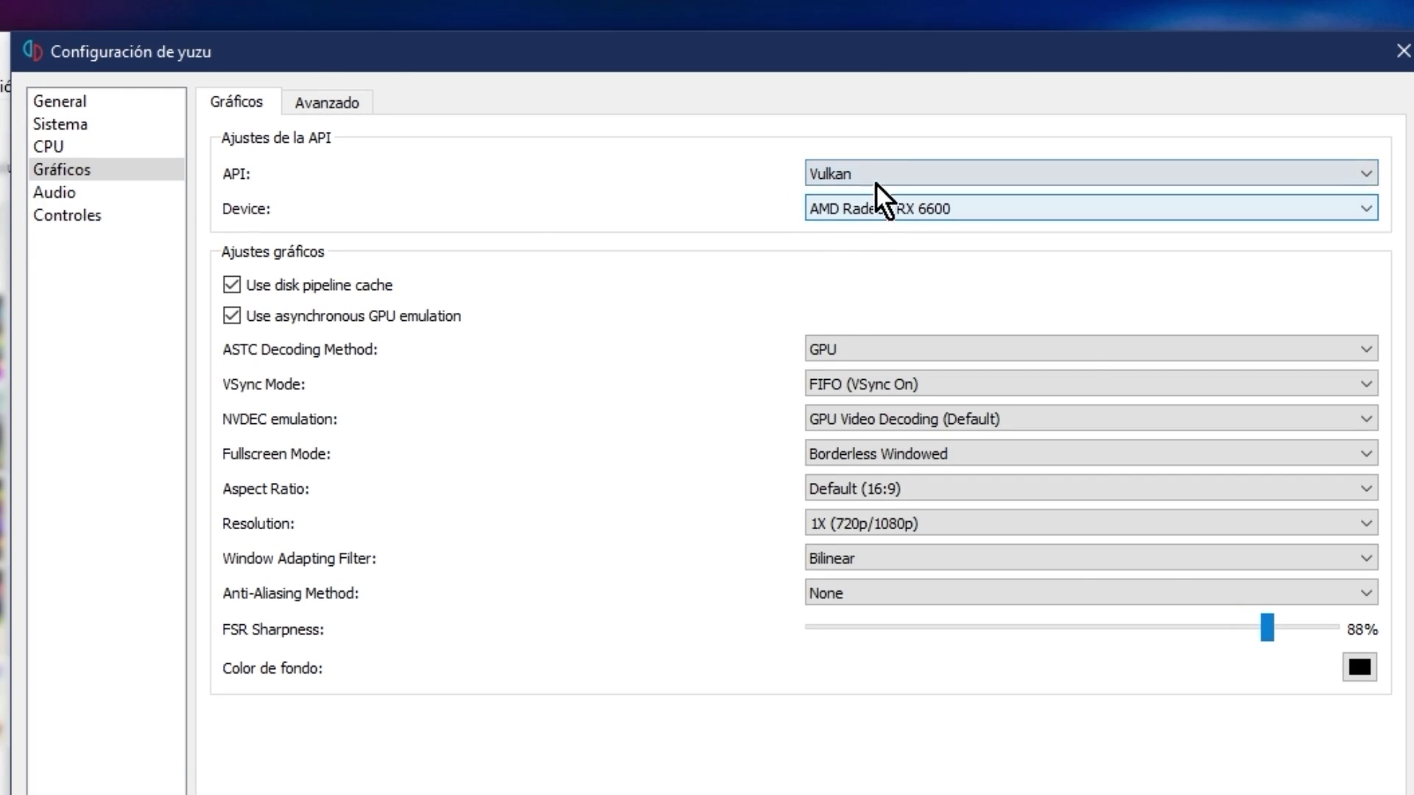
Step: Try OpenGL with the GLASM and GLSL shader backends, and return the graphics API to Vulkan
left_click(883, 155)
left_click(858, 143)
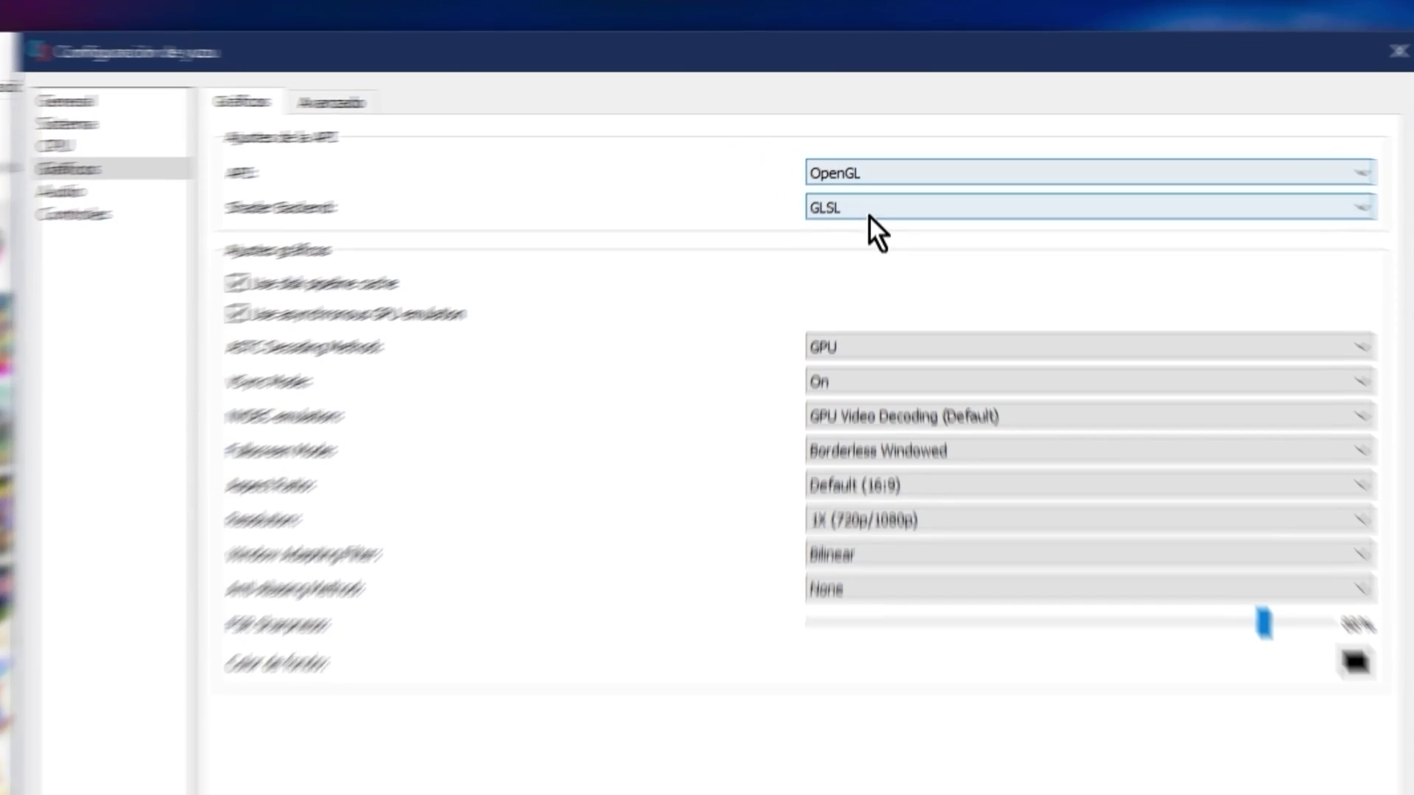
left_click(880, 149)
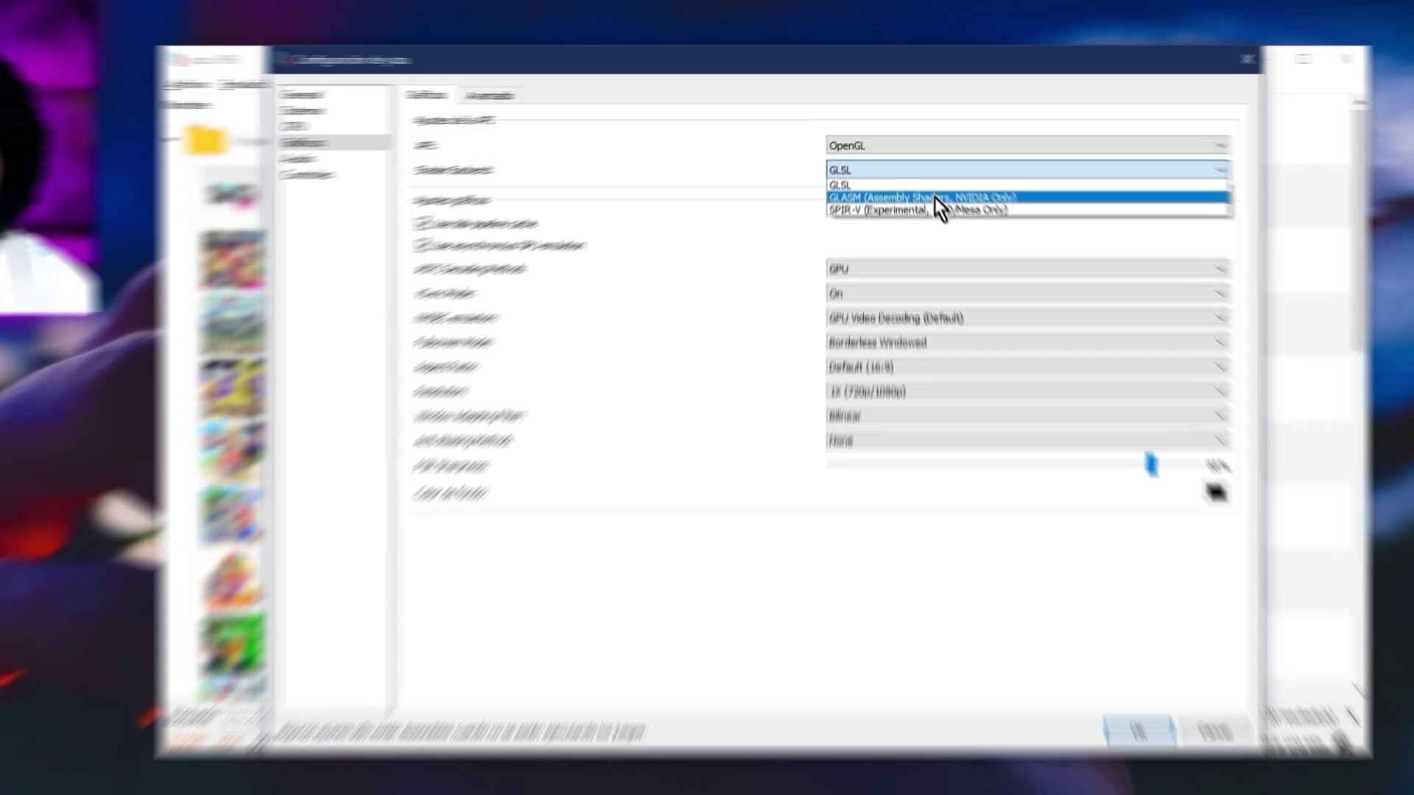
left_click(921, 171)
left_click(883, 209)
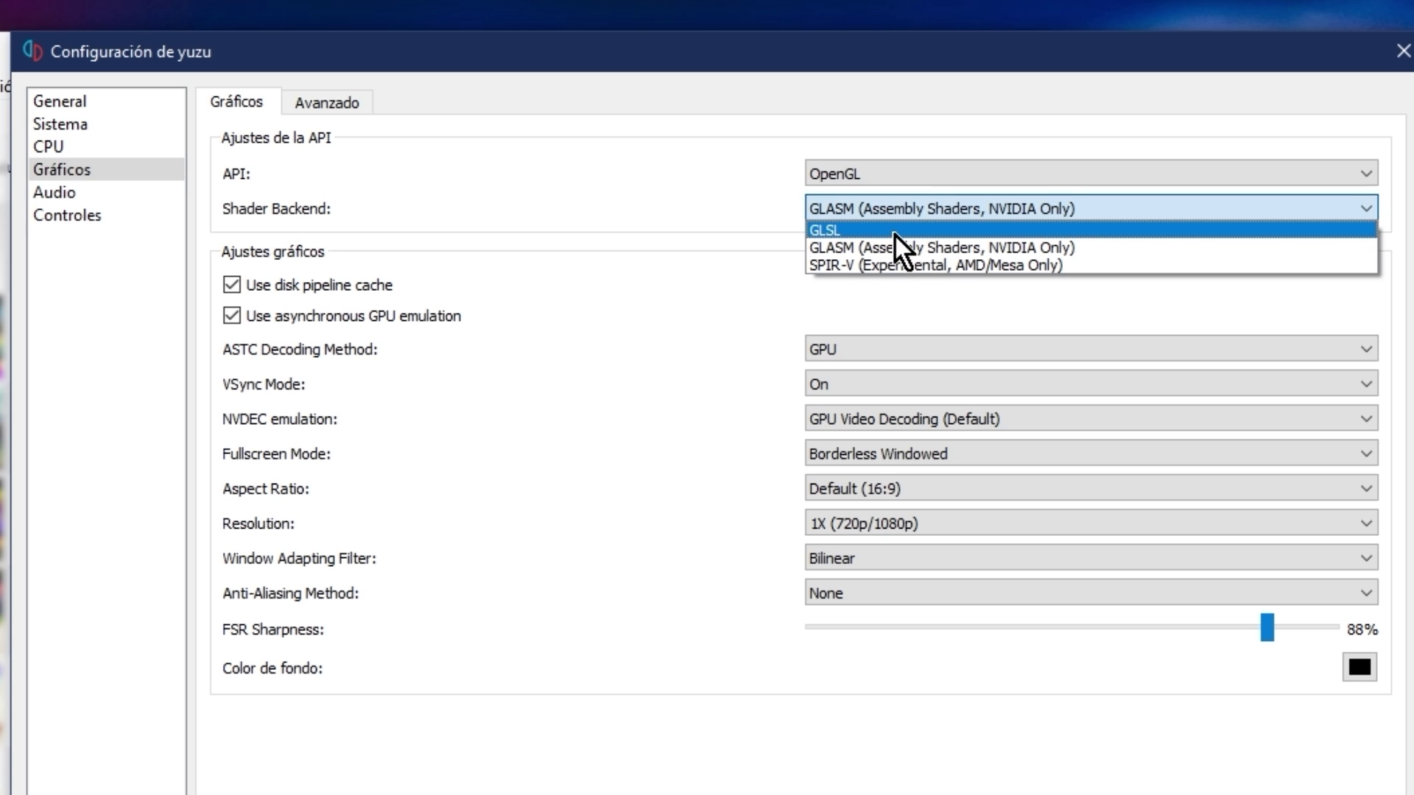
left_click(893, 232)
left_click(877, 214)
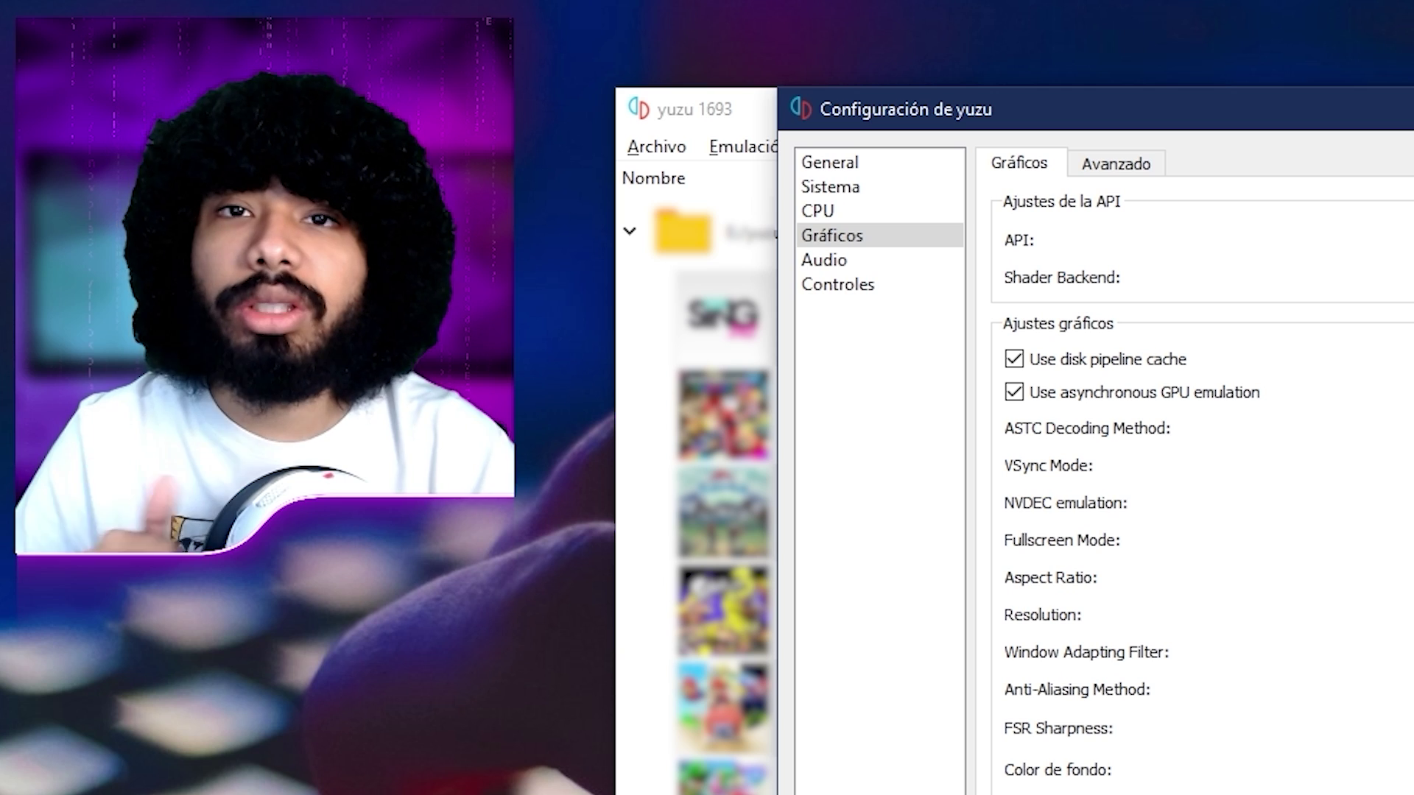
left_click(886, 165)
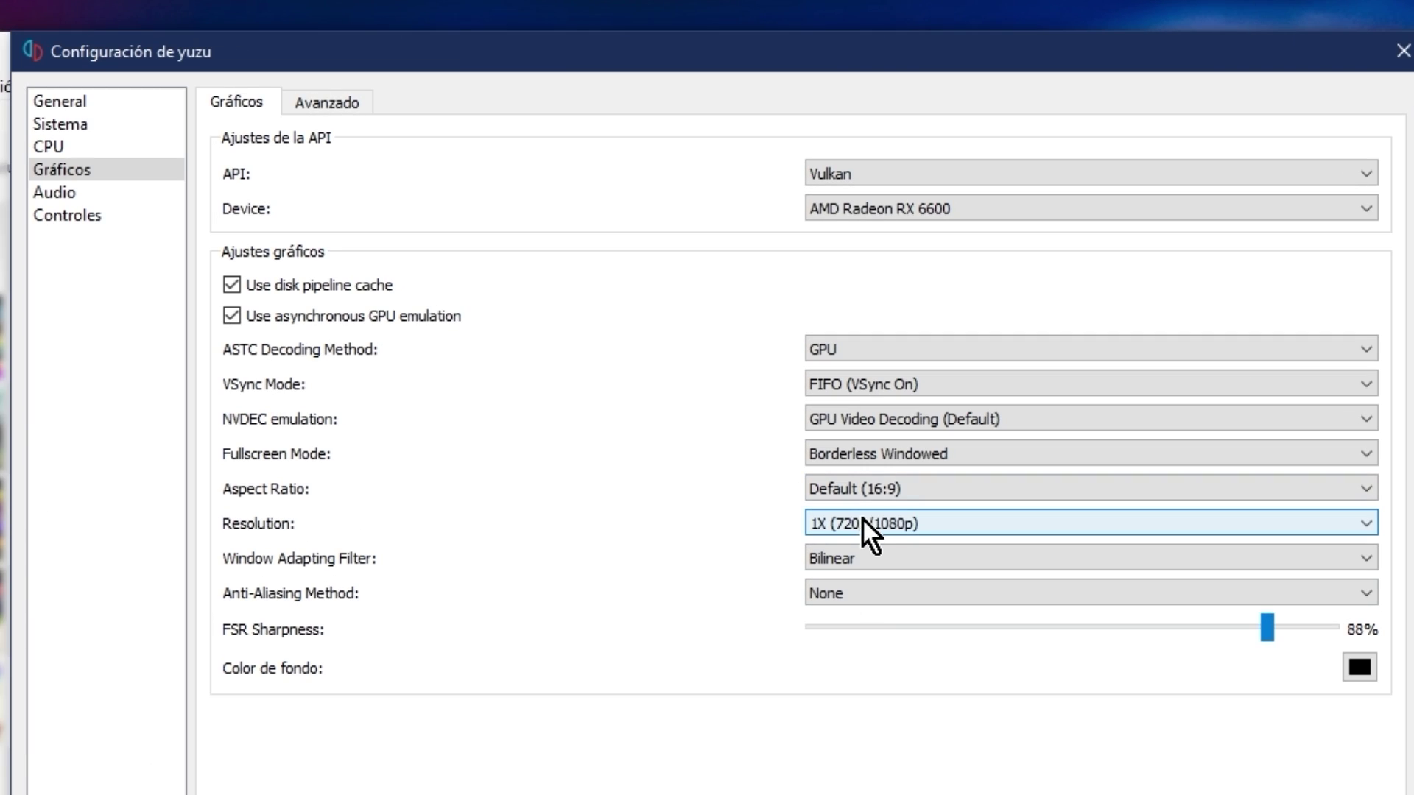
Step: Review the available resolution multipliers and choose 1X (720p/1080p)
left_click(903, 521)
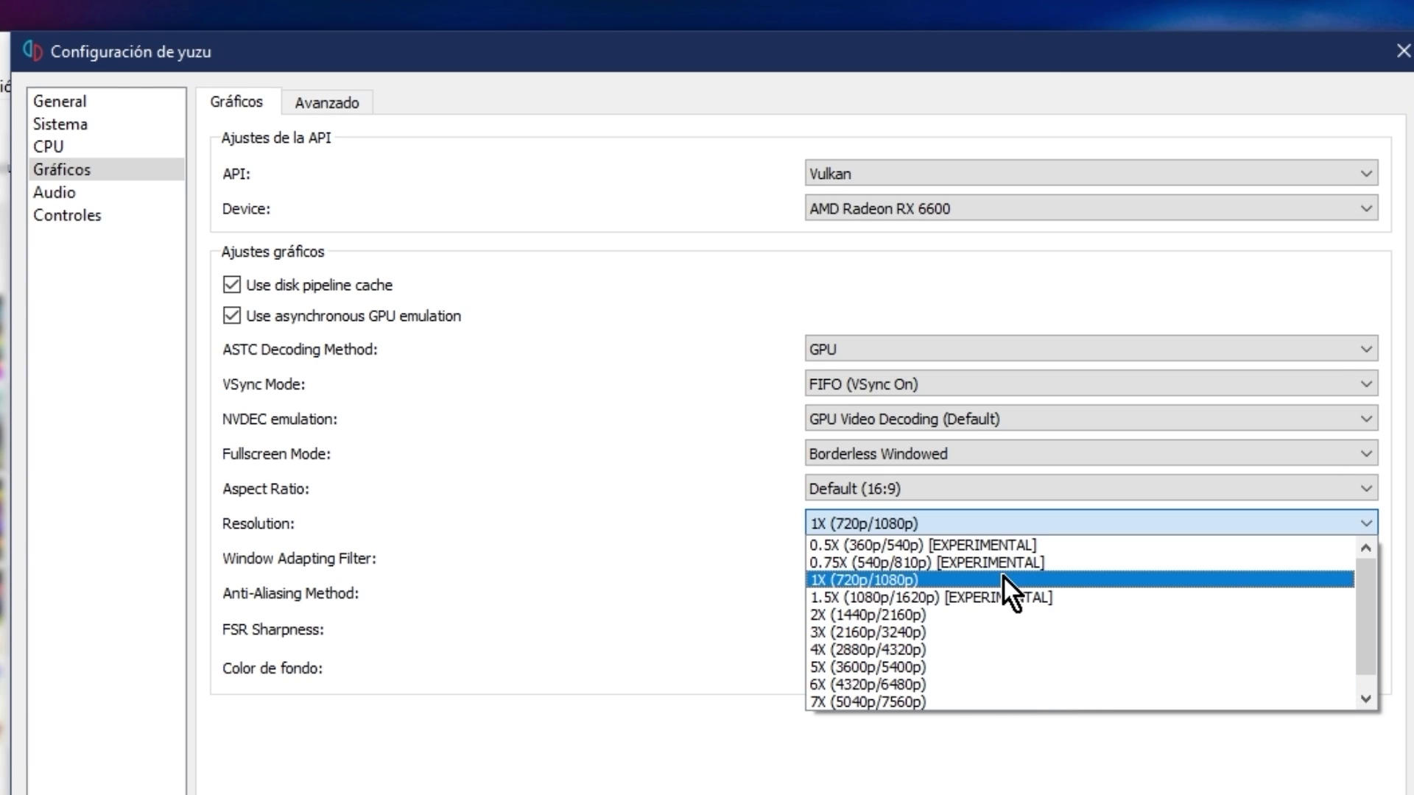
left_click(854, 354)
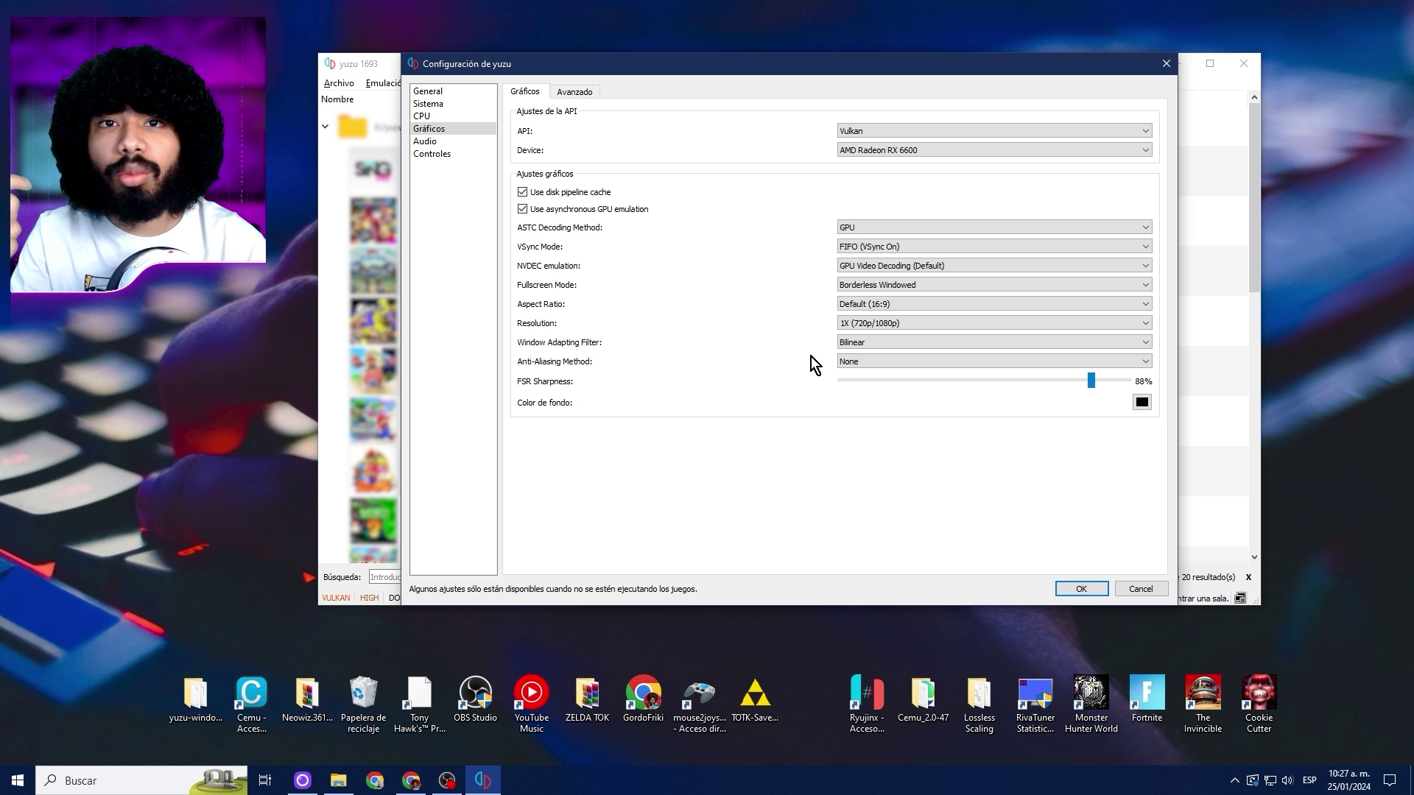
left_click(881, 324)
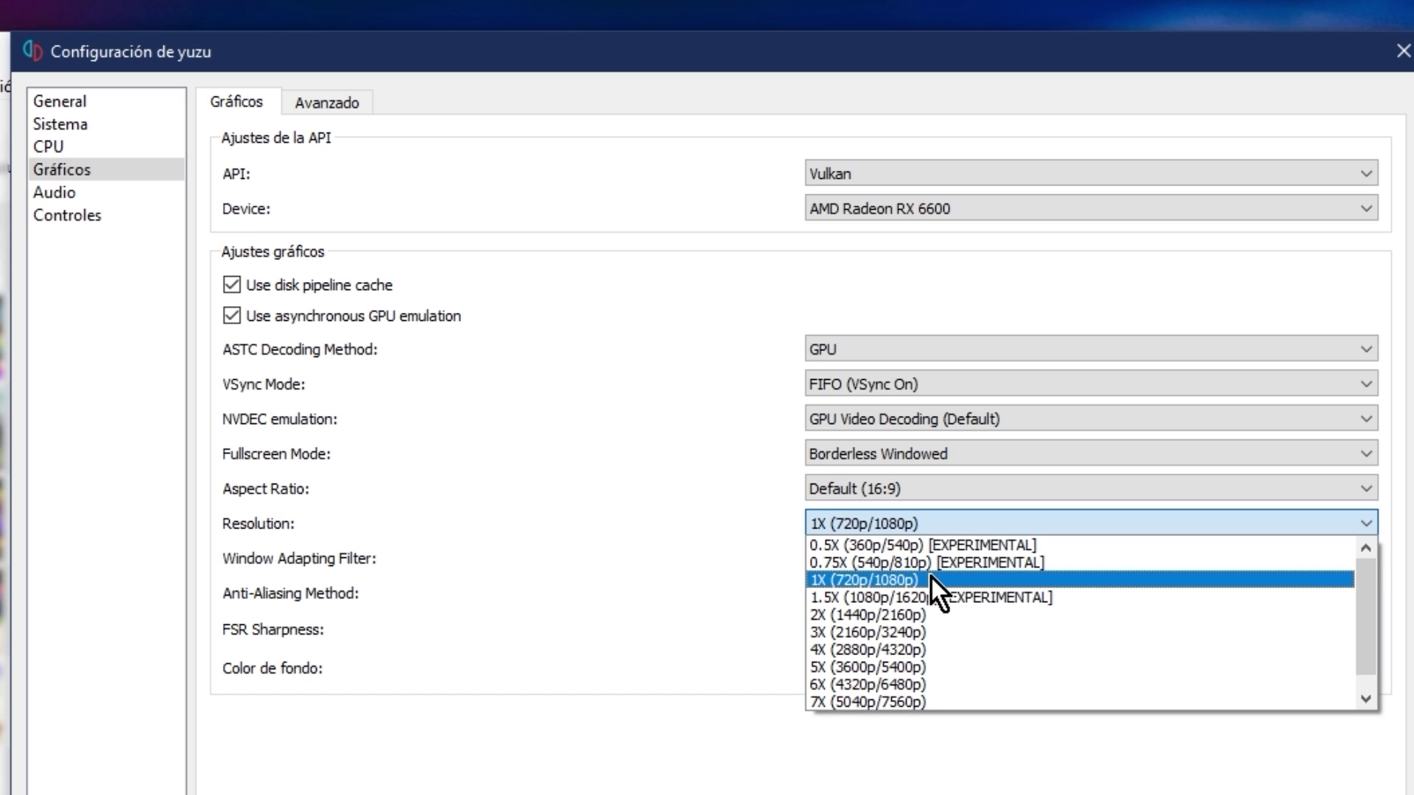
left_click(913, 527)
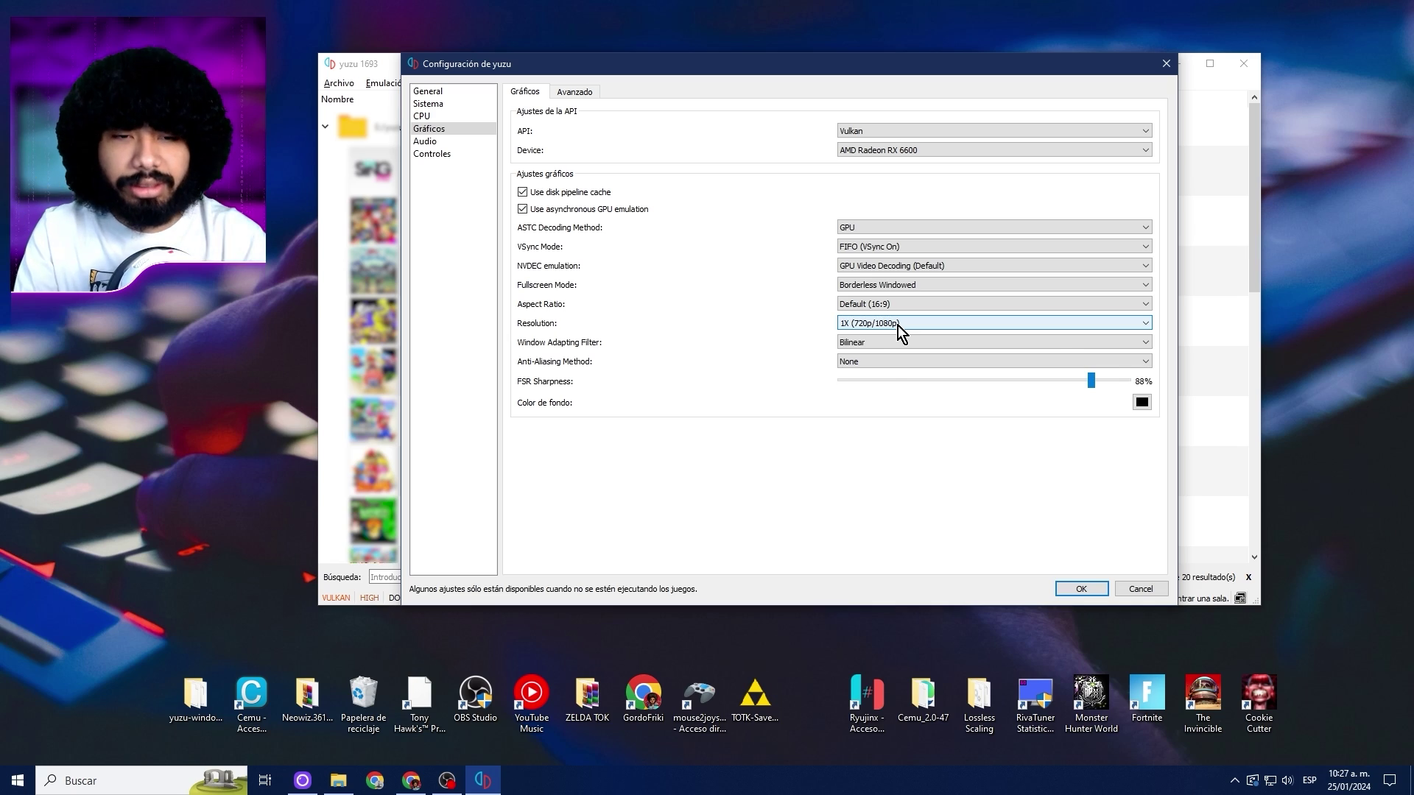
left_click(898, 325)
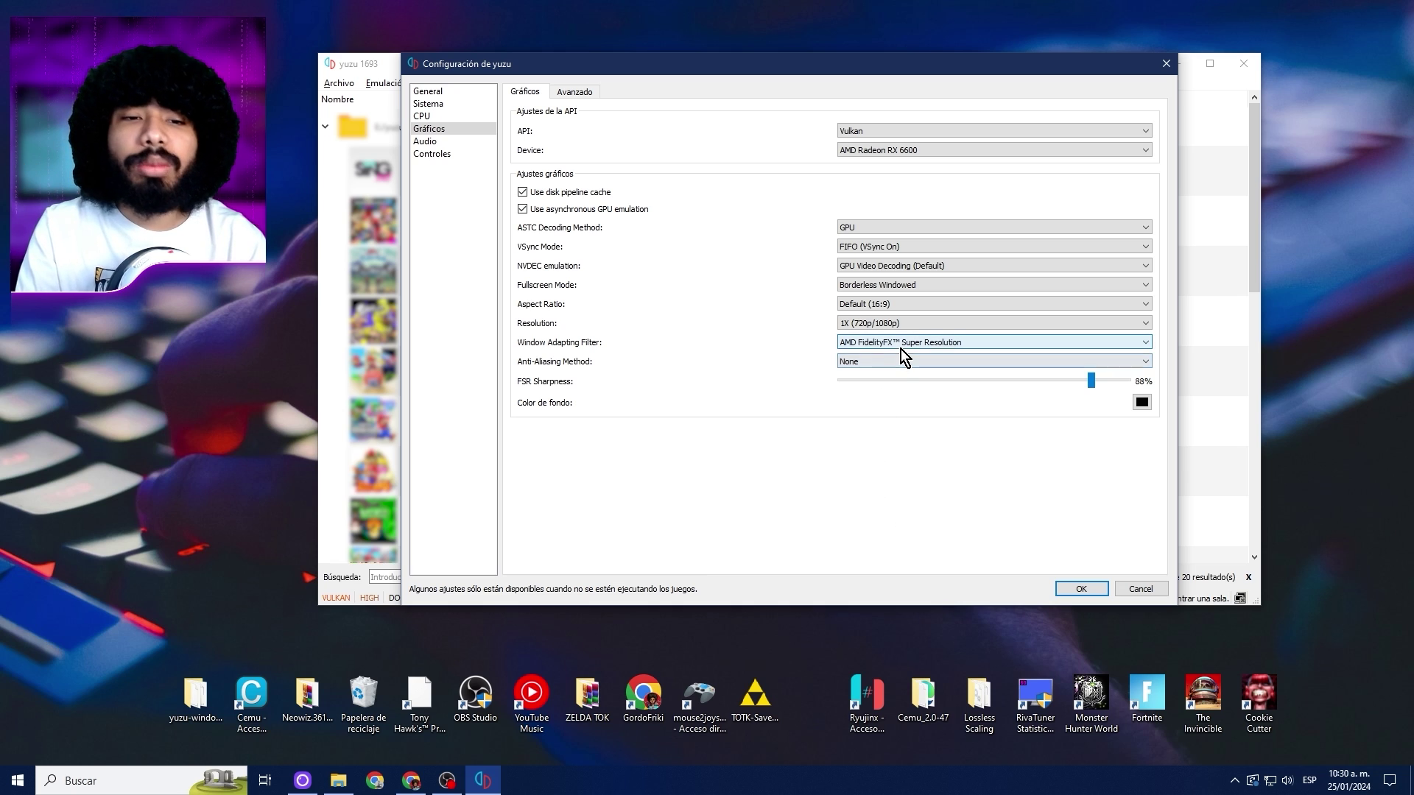
Step: Try Bilinear as the window adapting filter and set it back to AMD FidelityFX Super Resolution
left_click(918, 563)
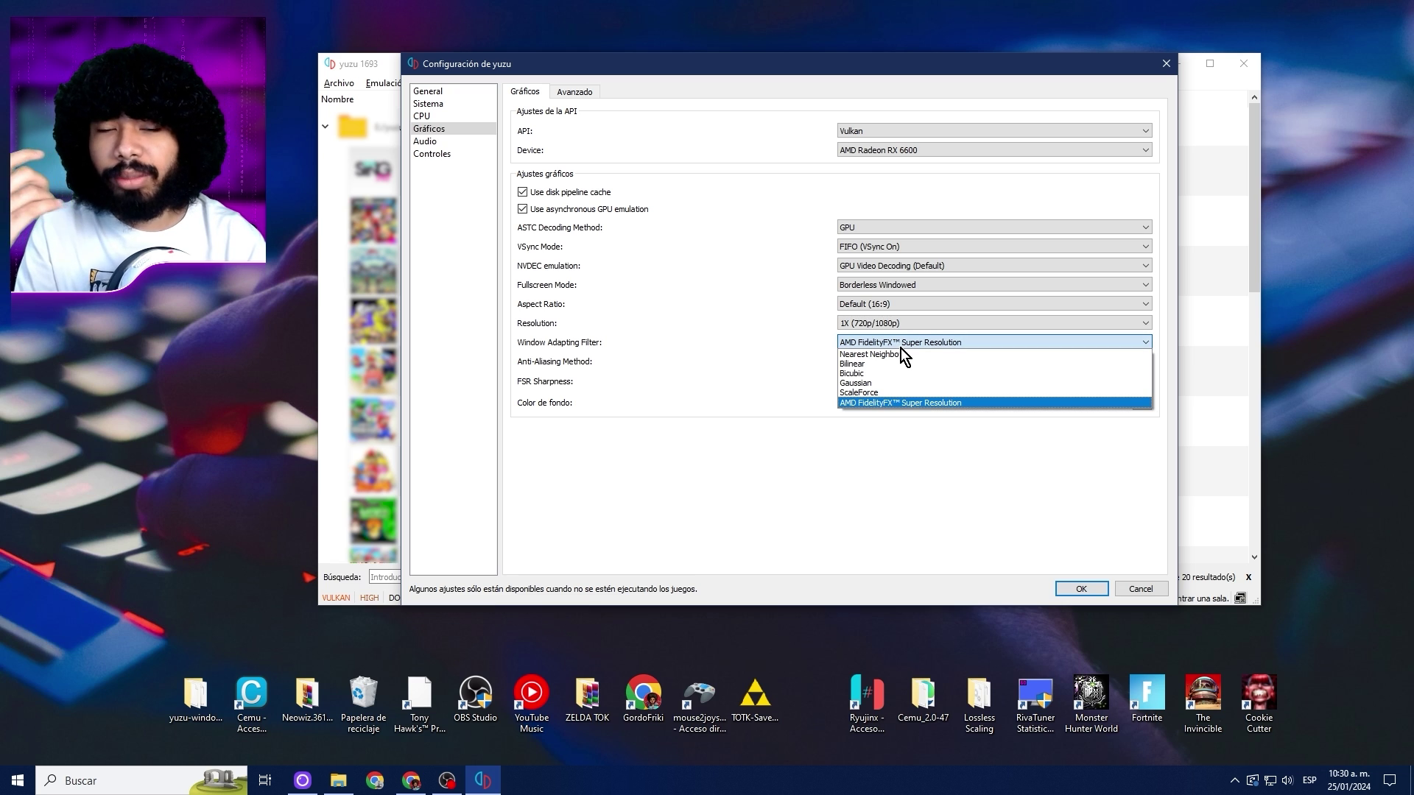
left_click(788, 391)
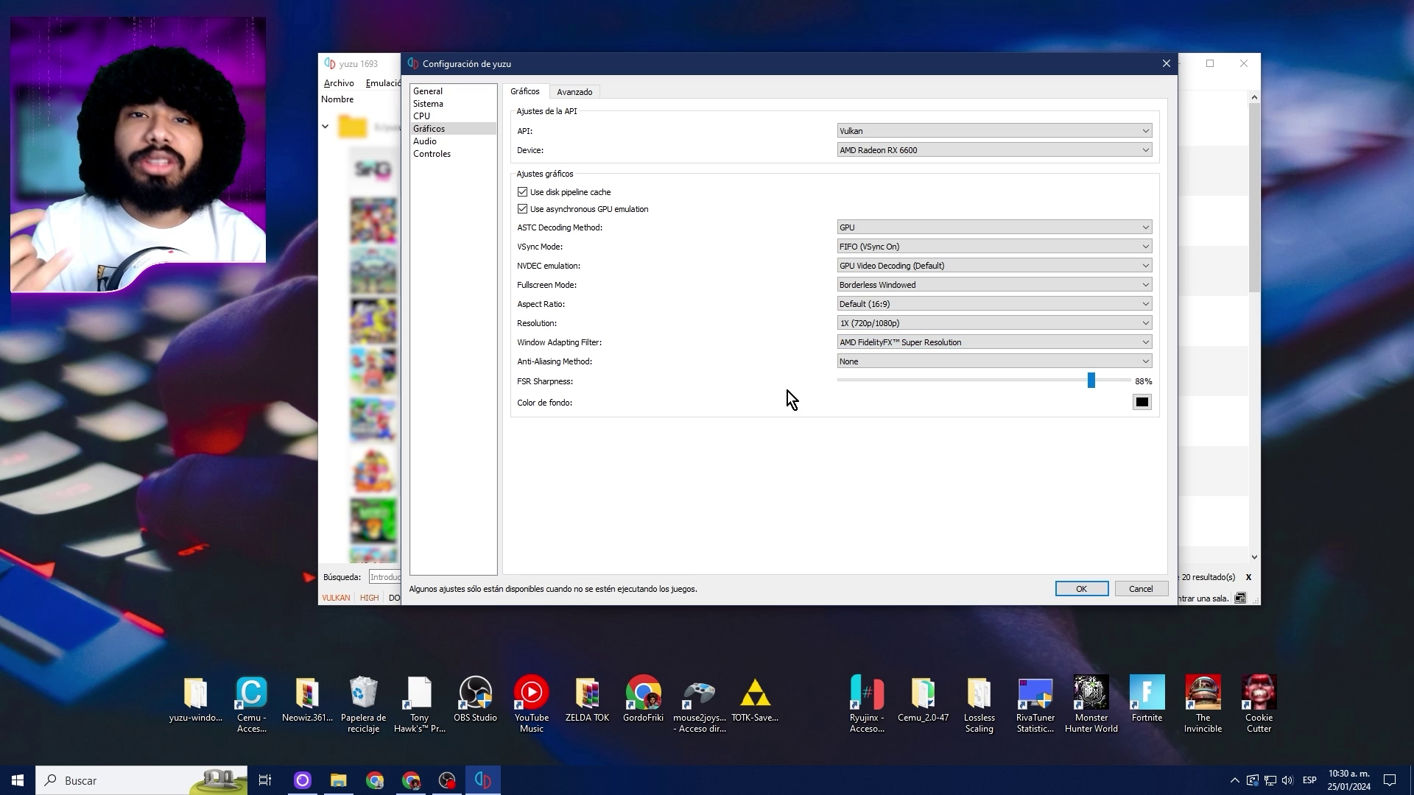
left_click(895, 346)
left_click(886, 365)
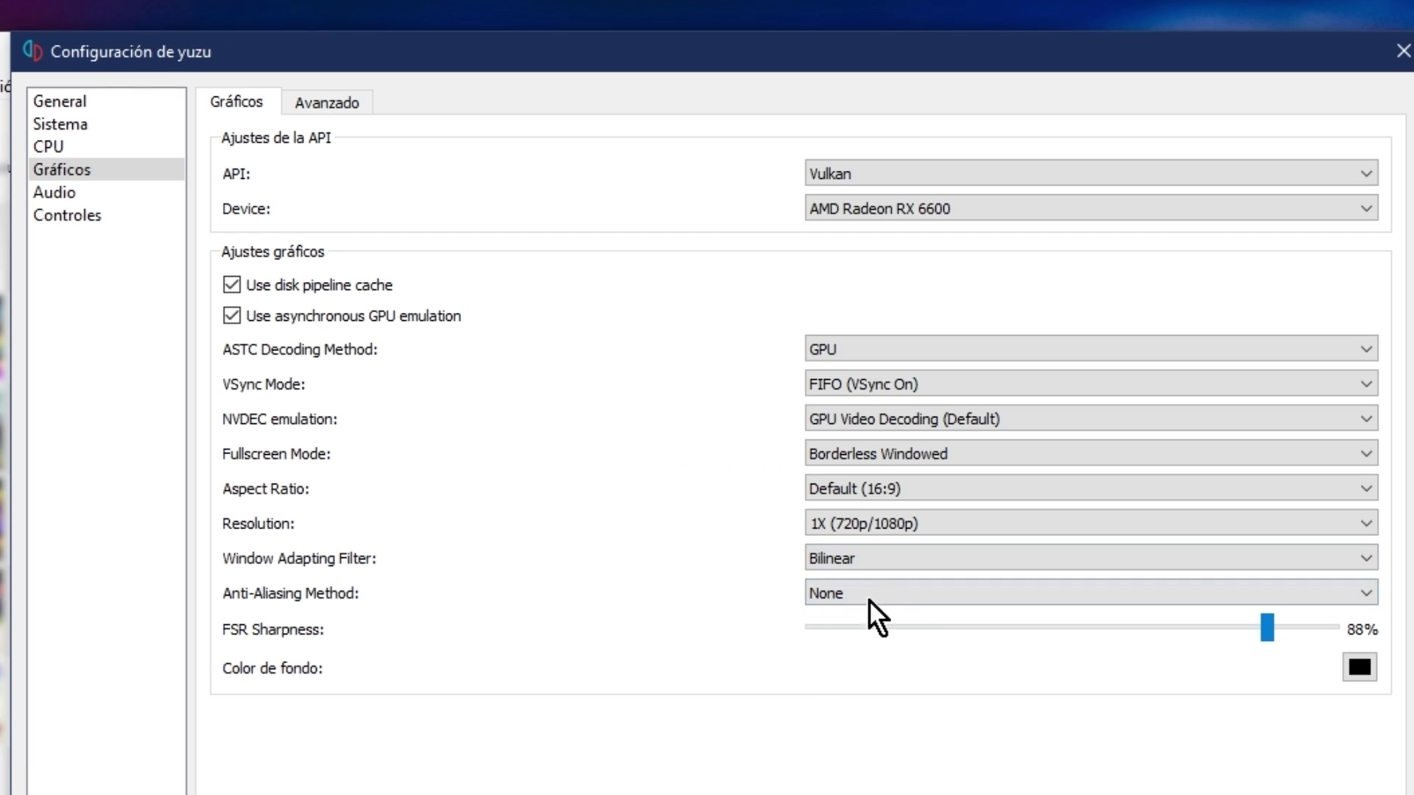
left_click(876, 558)
left_click(889, 667)
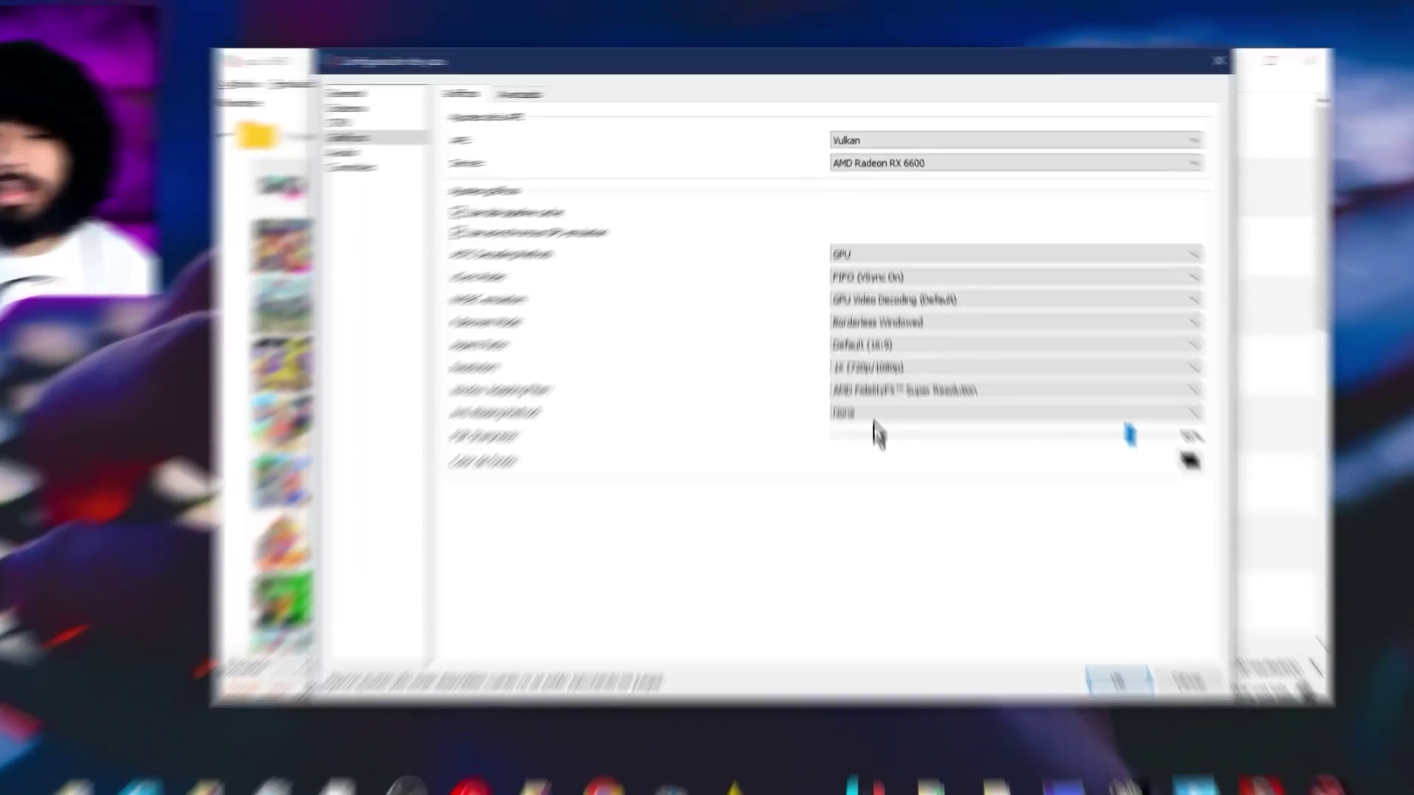
Step: Try FXAA and SMAA as the anti-aliasing method and settle on FXAA
left_click(884, 357)
left_click(884, 631)
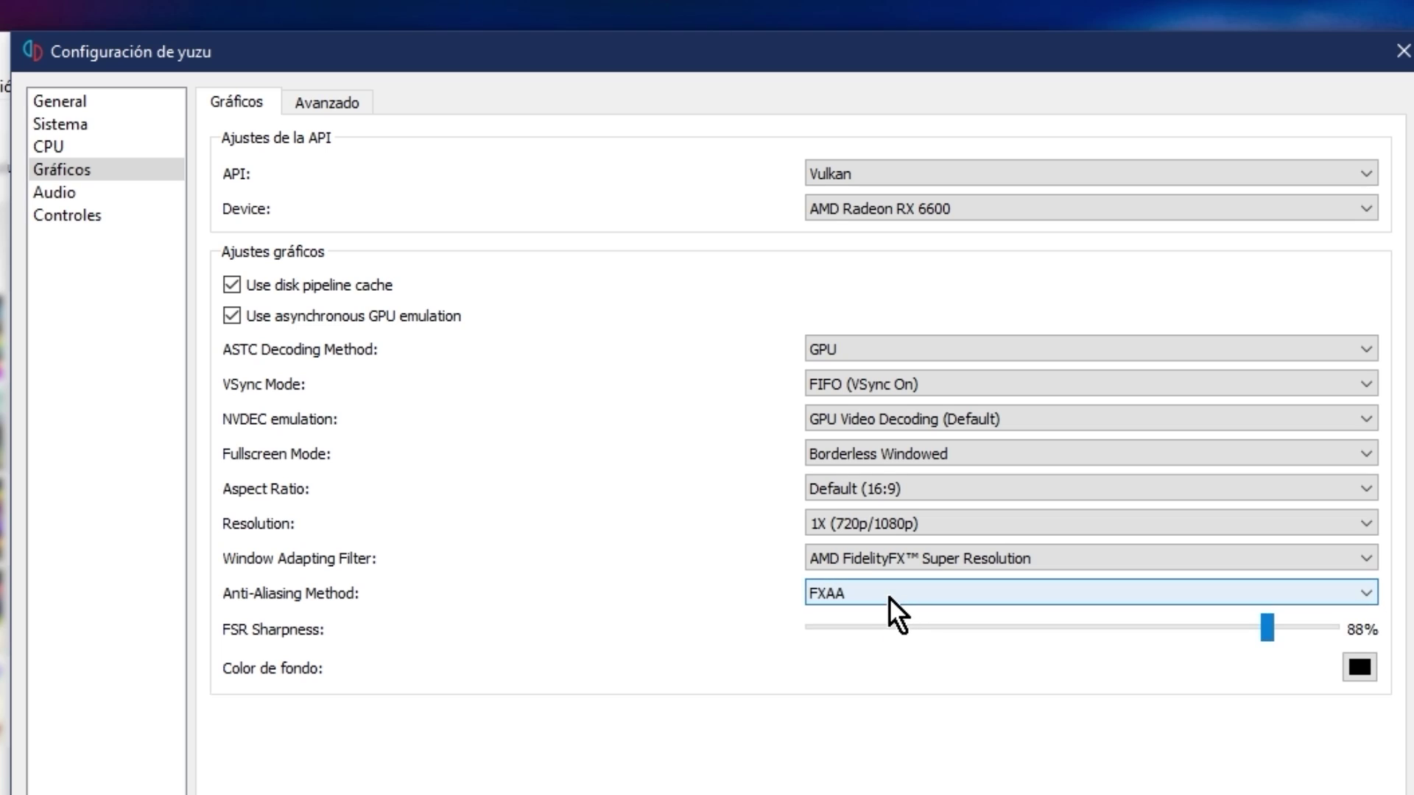
left_click(889, 597)
left_click(883, 656)
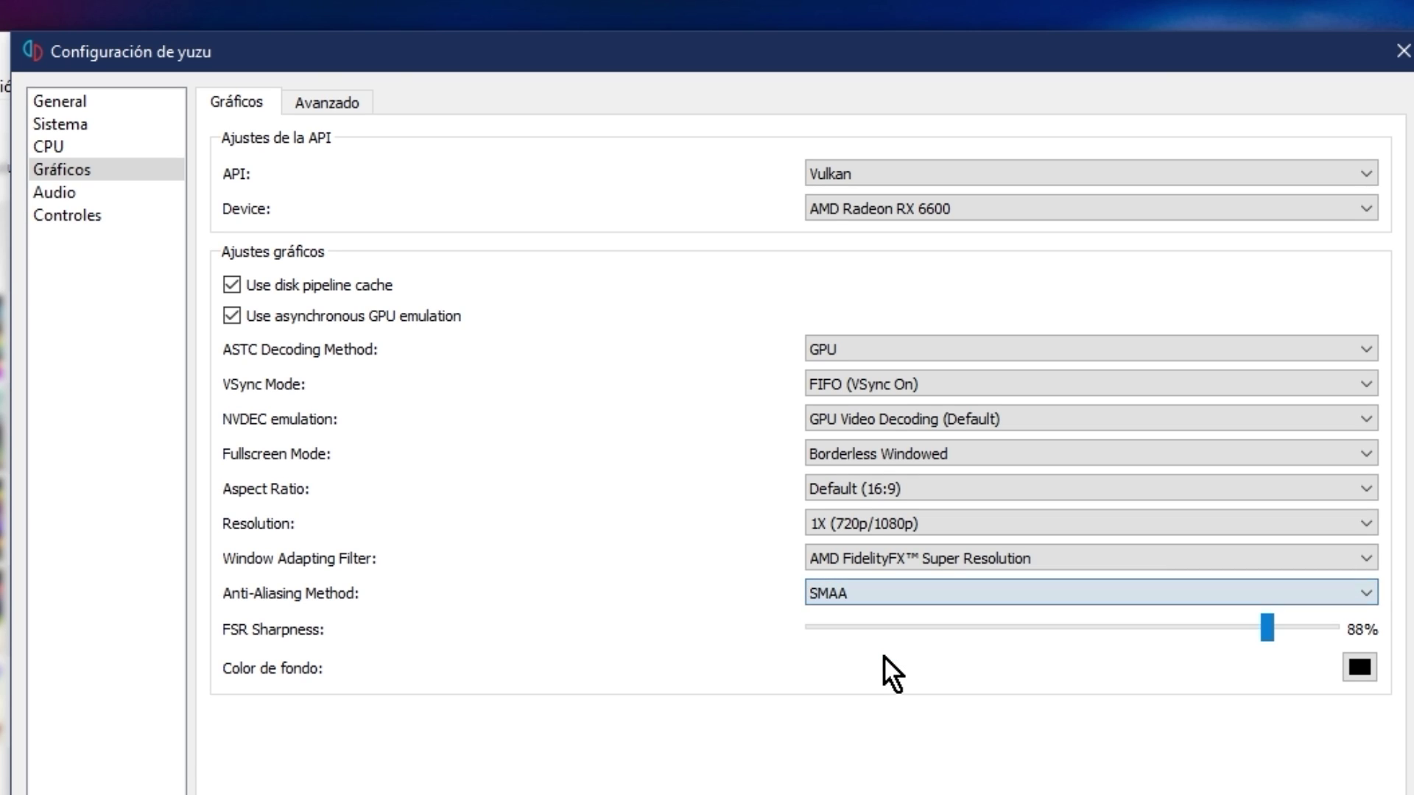
left_click(859, 593)
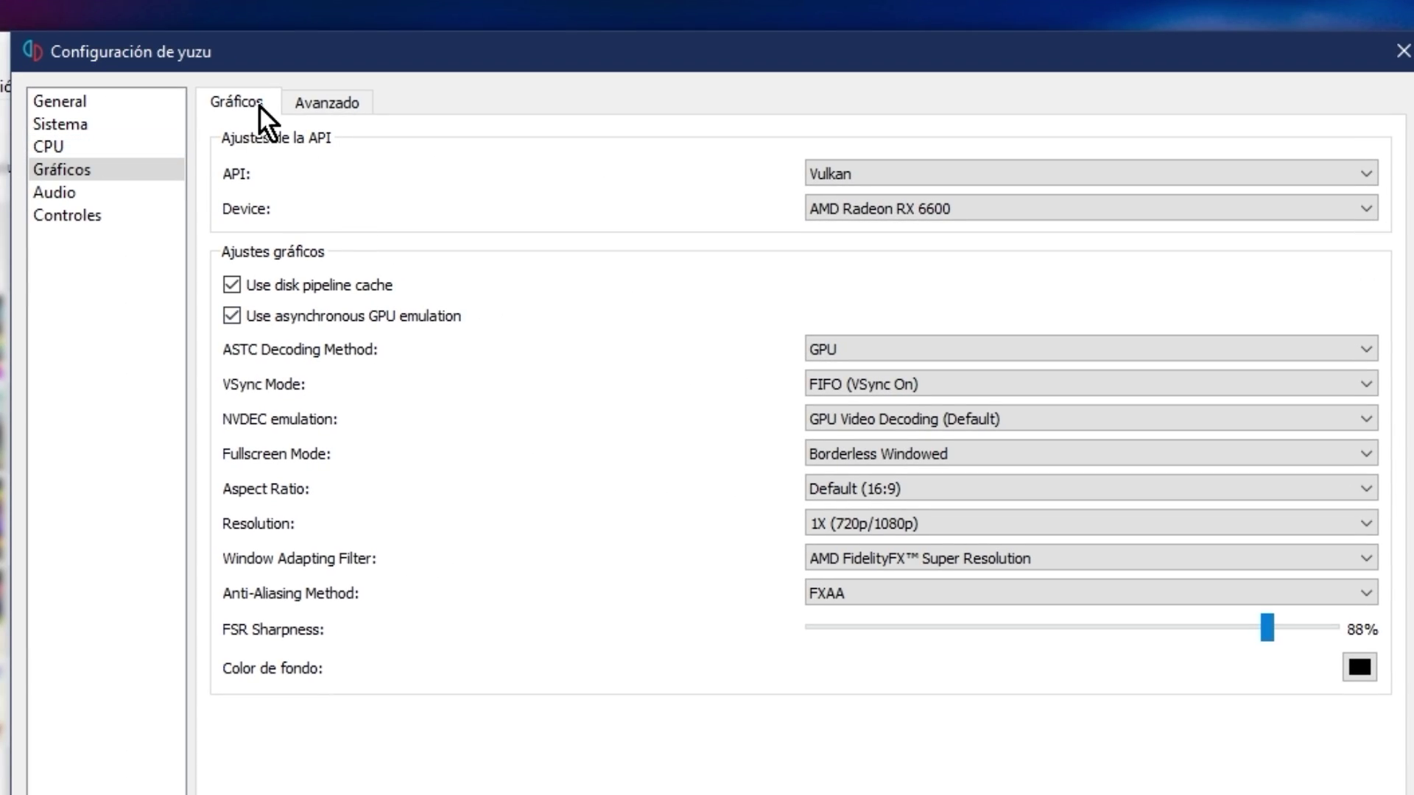
Step: Open the advanced graphics settings and choose High as the accuracy level
left_click(387, 115)
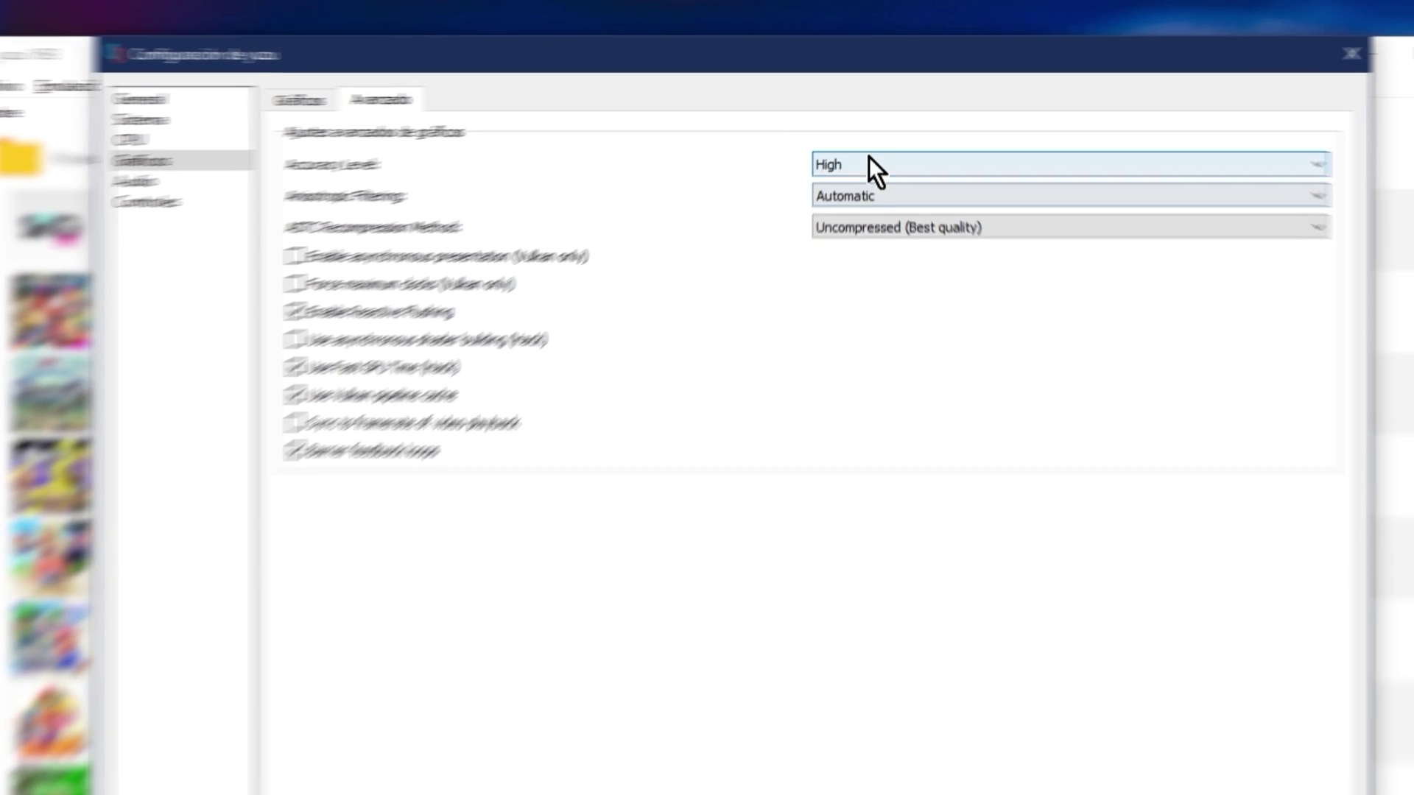
left_click(869, 164)
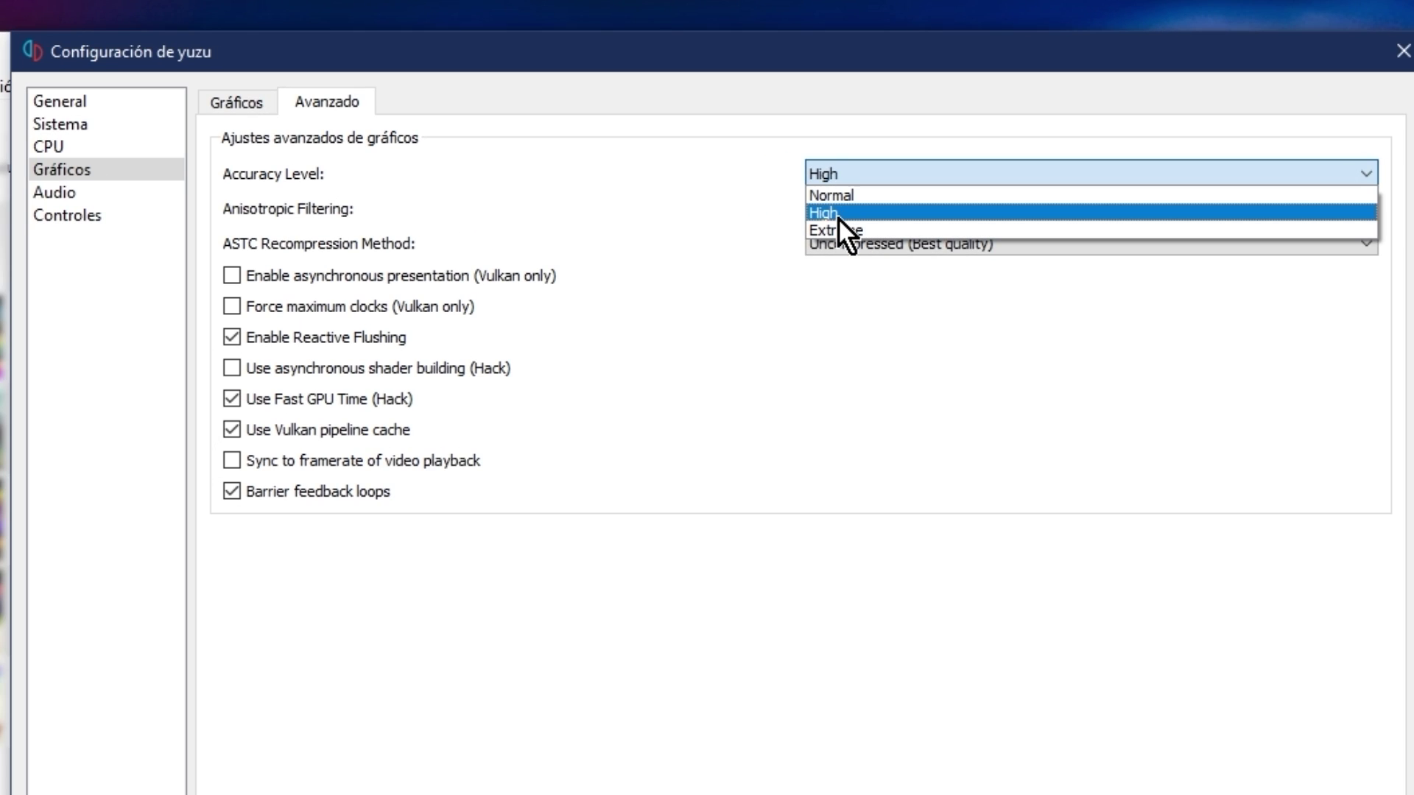
left_click(832, 215)
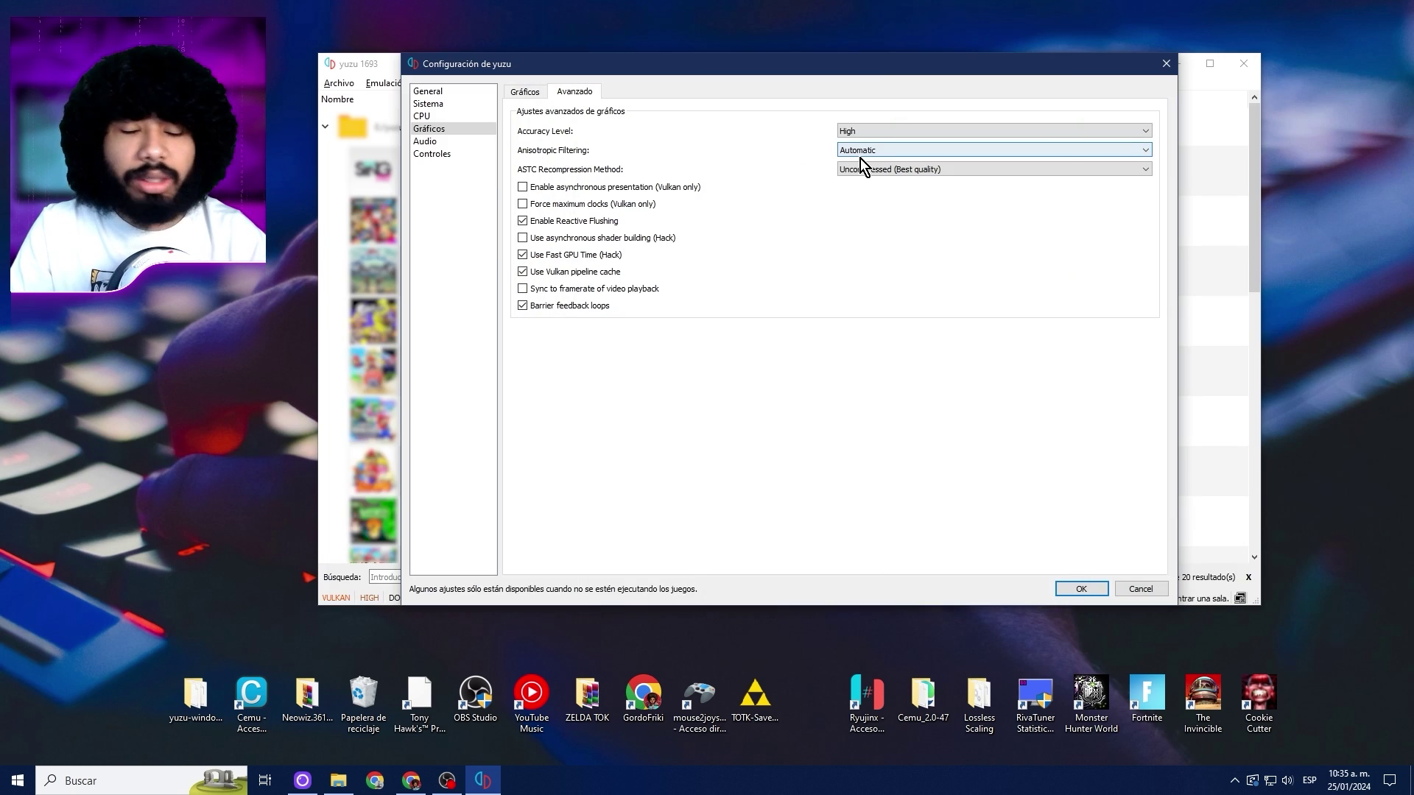
Step: Review the anisotropic filtering options and set the filtering to 16x
left_click(863, 157)
left_click(870, 167)
left_click(851, 214)
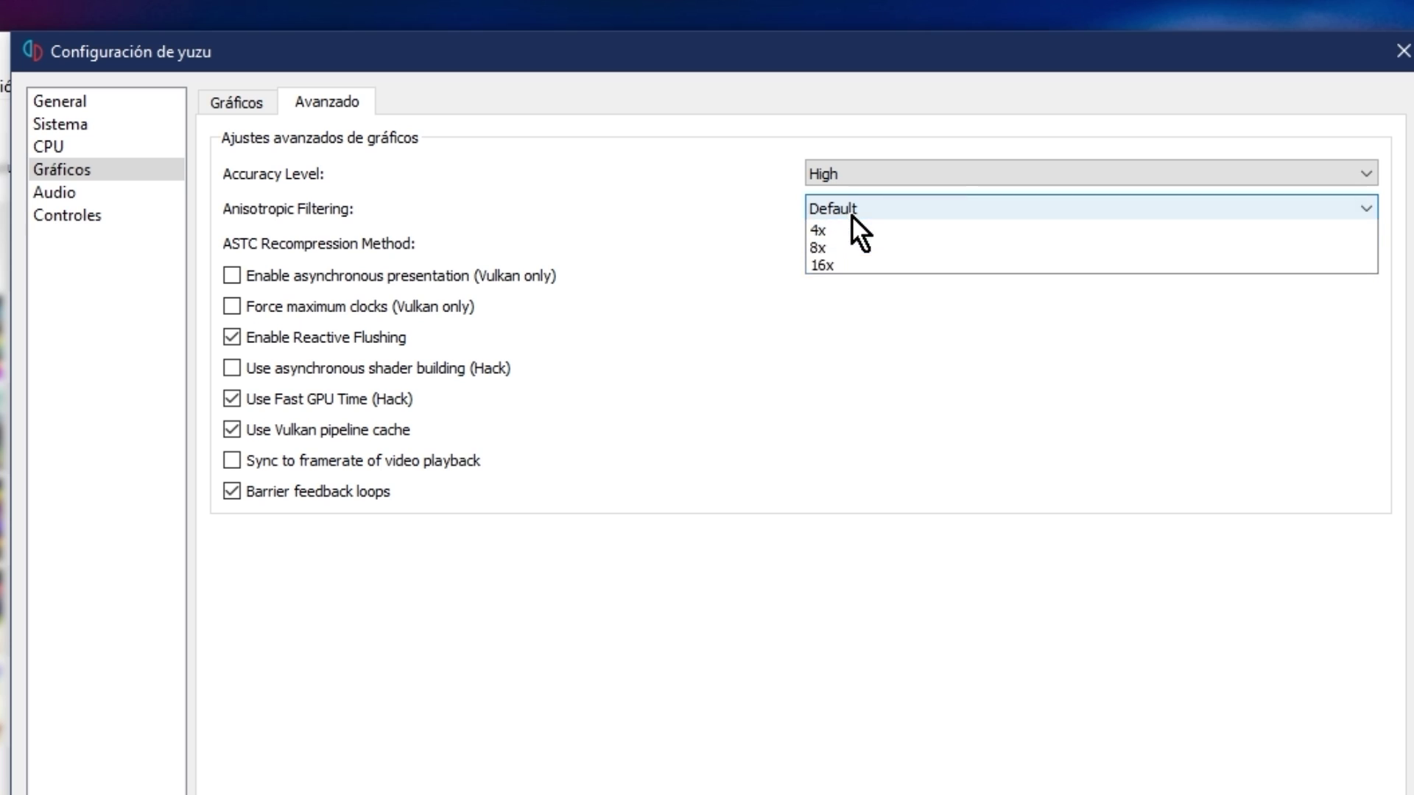
left_click(847, 190)
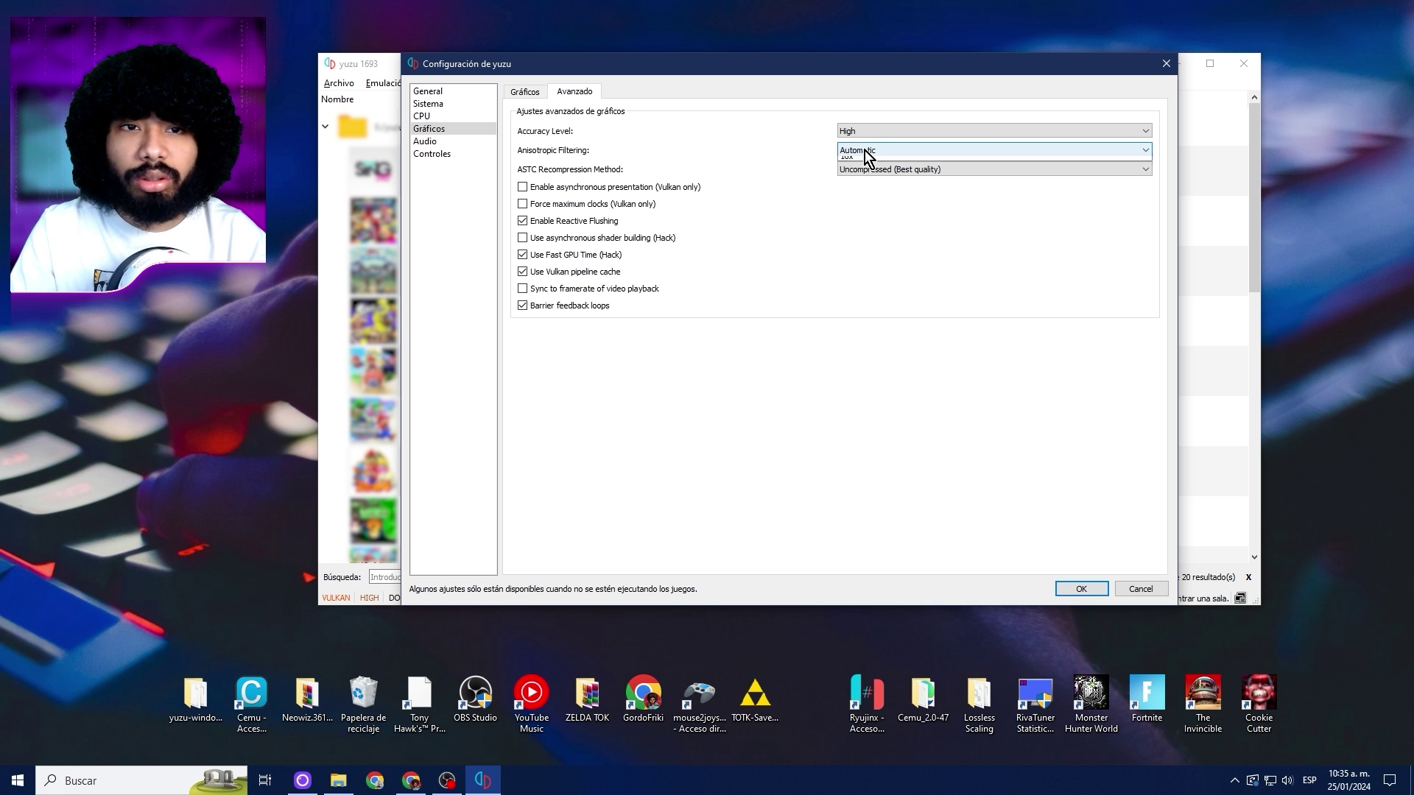
left_click(871, 153)
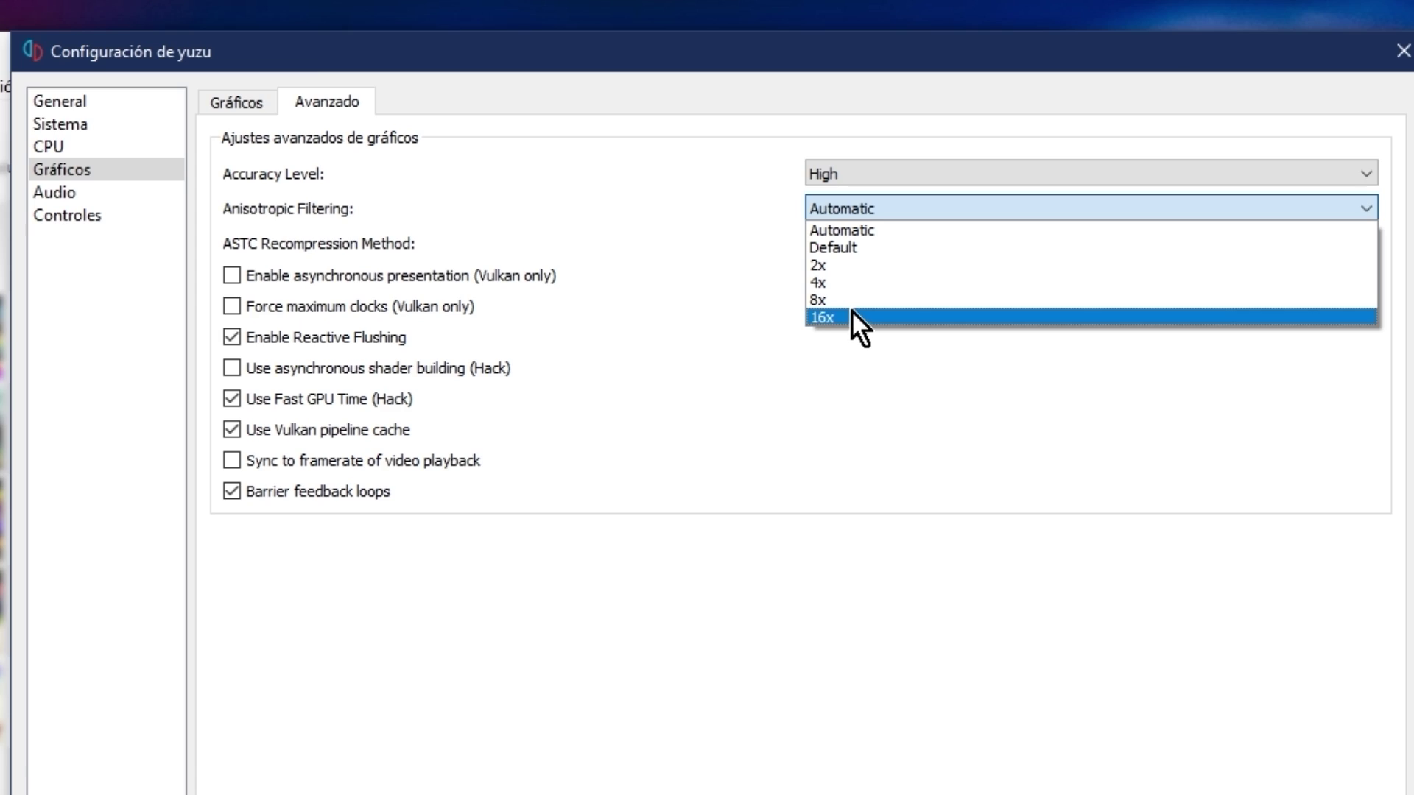
left_click(852, 315)
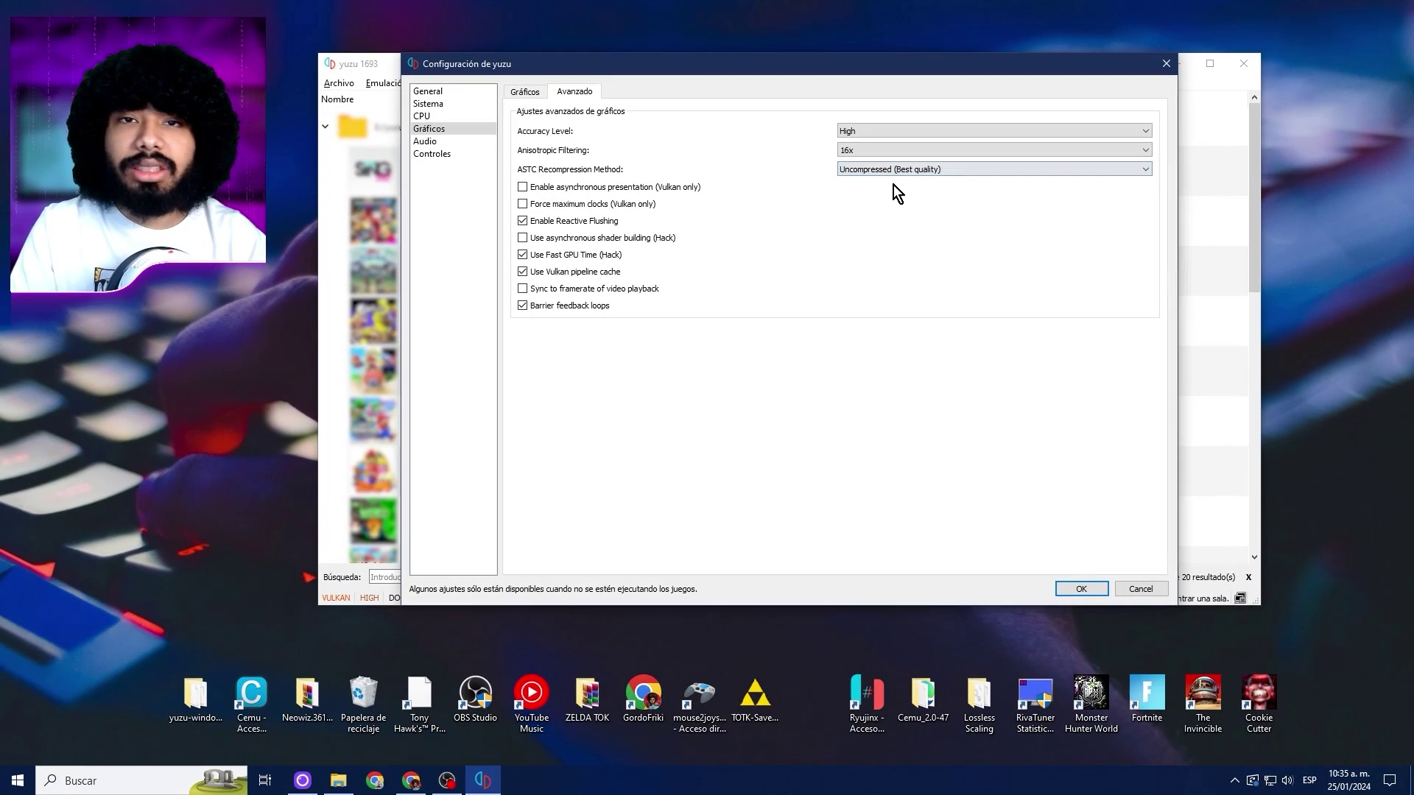
Step: Review the ASTC recompression methods, try BC1 (Low quality), and settle on BC3 (Medium quality)
left_click(897, 172)
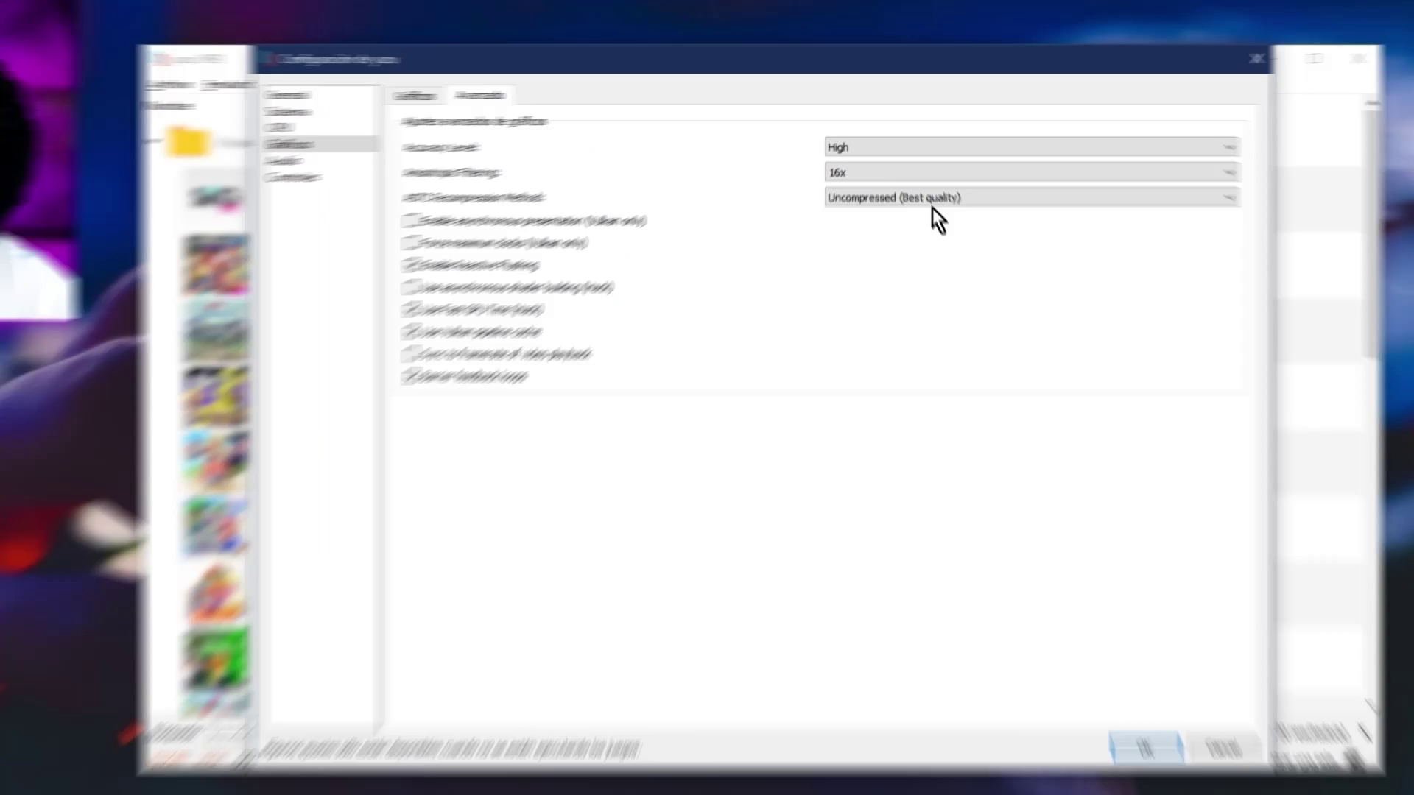
left_click(921, 171)
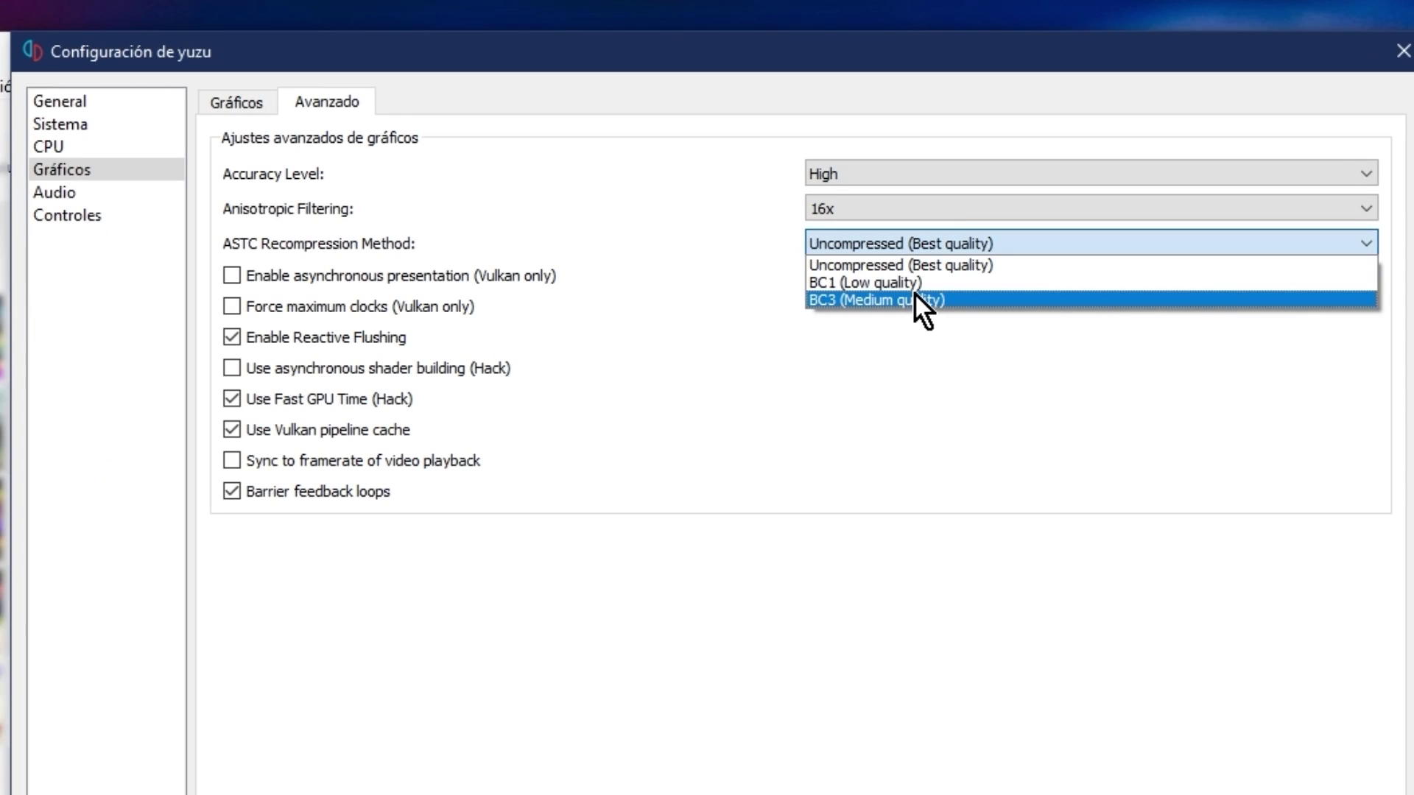
left_click(712, 237)
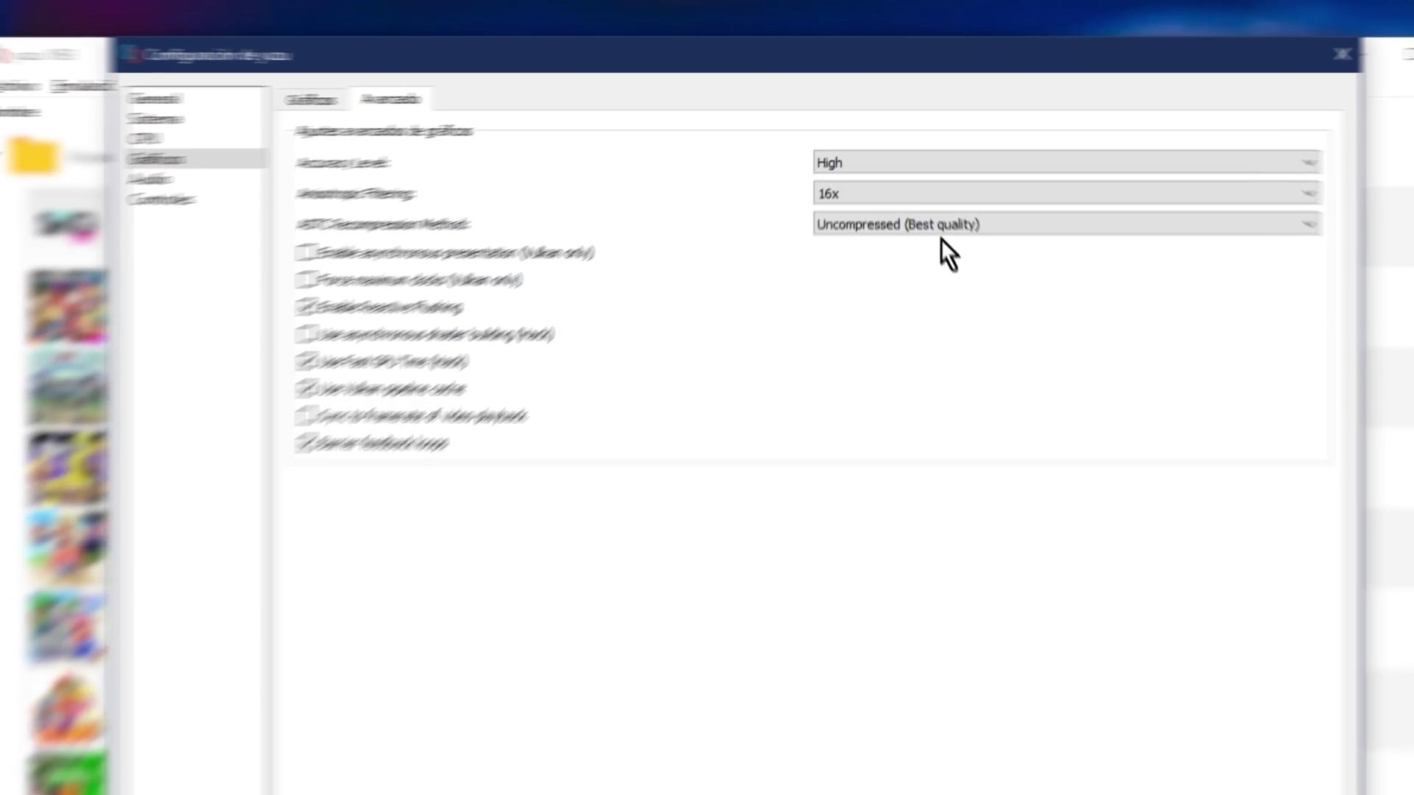
left_click(941, 243)
left_click(911, 299)
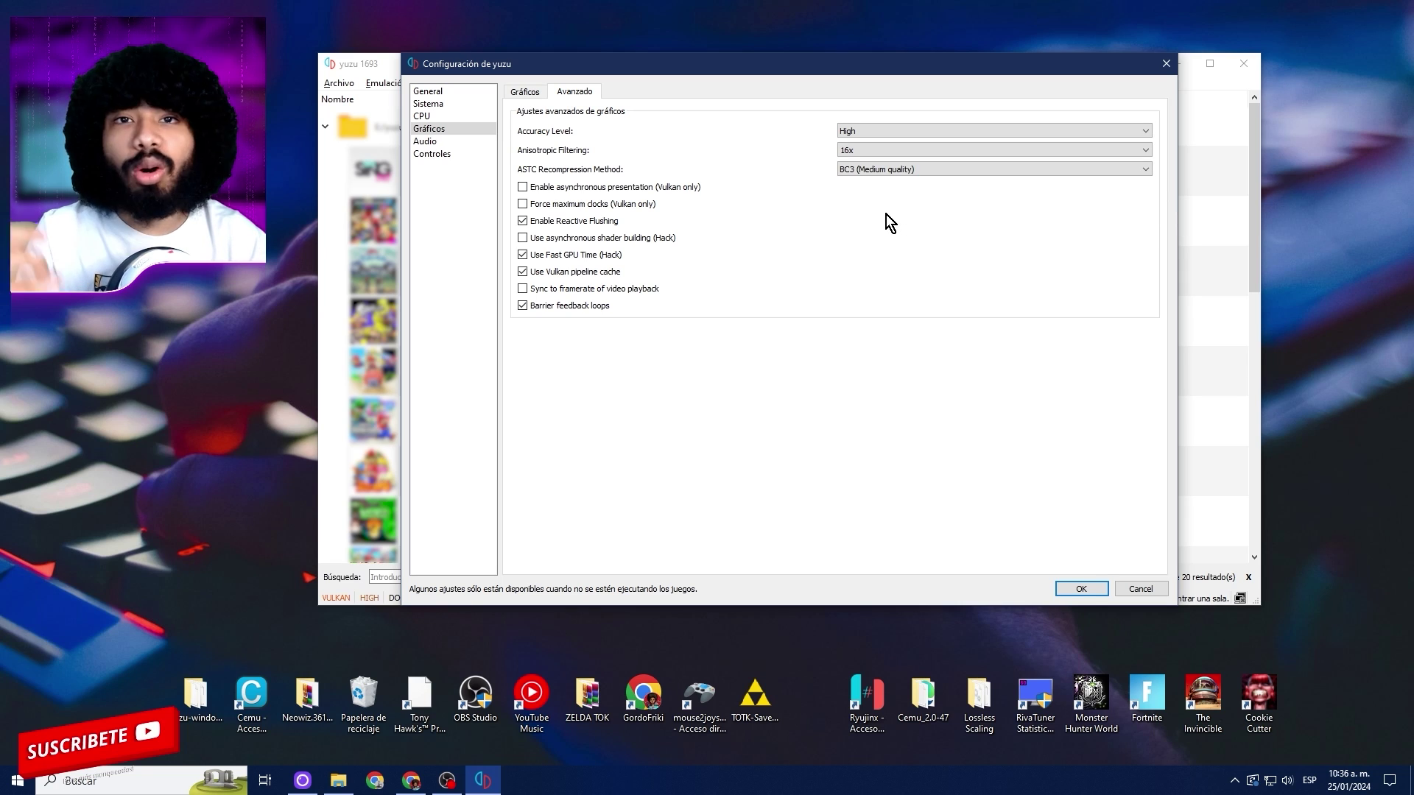
left_click(919, 168)
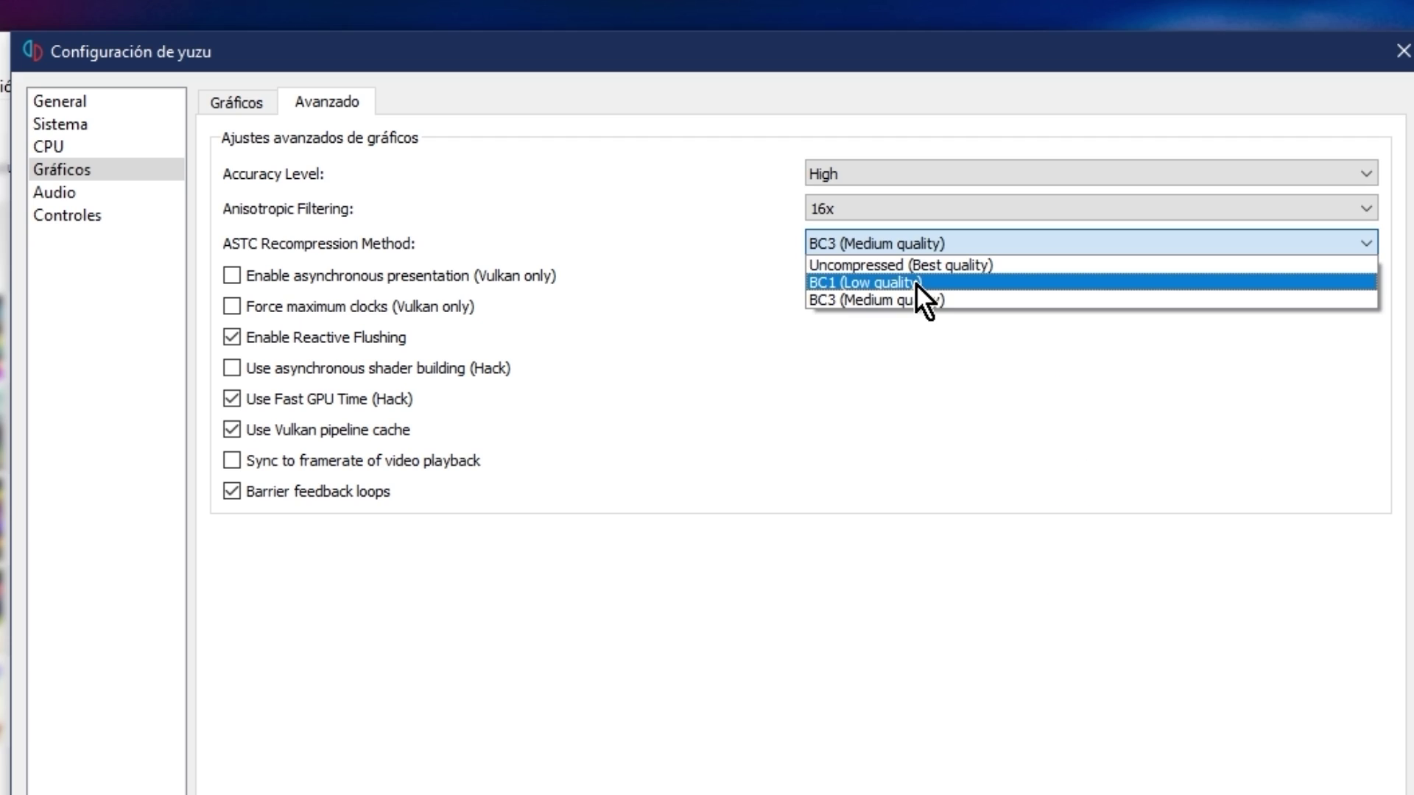
left_click(916, 283)
left_click(916, 243)
left_click(892, 299)
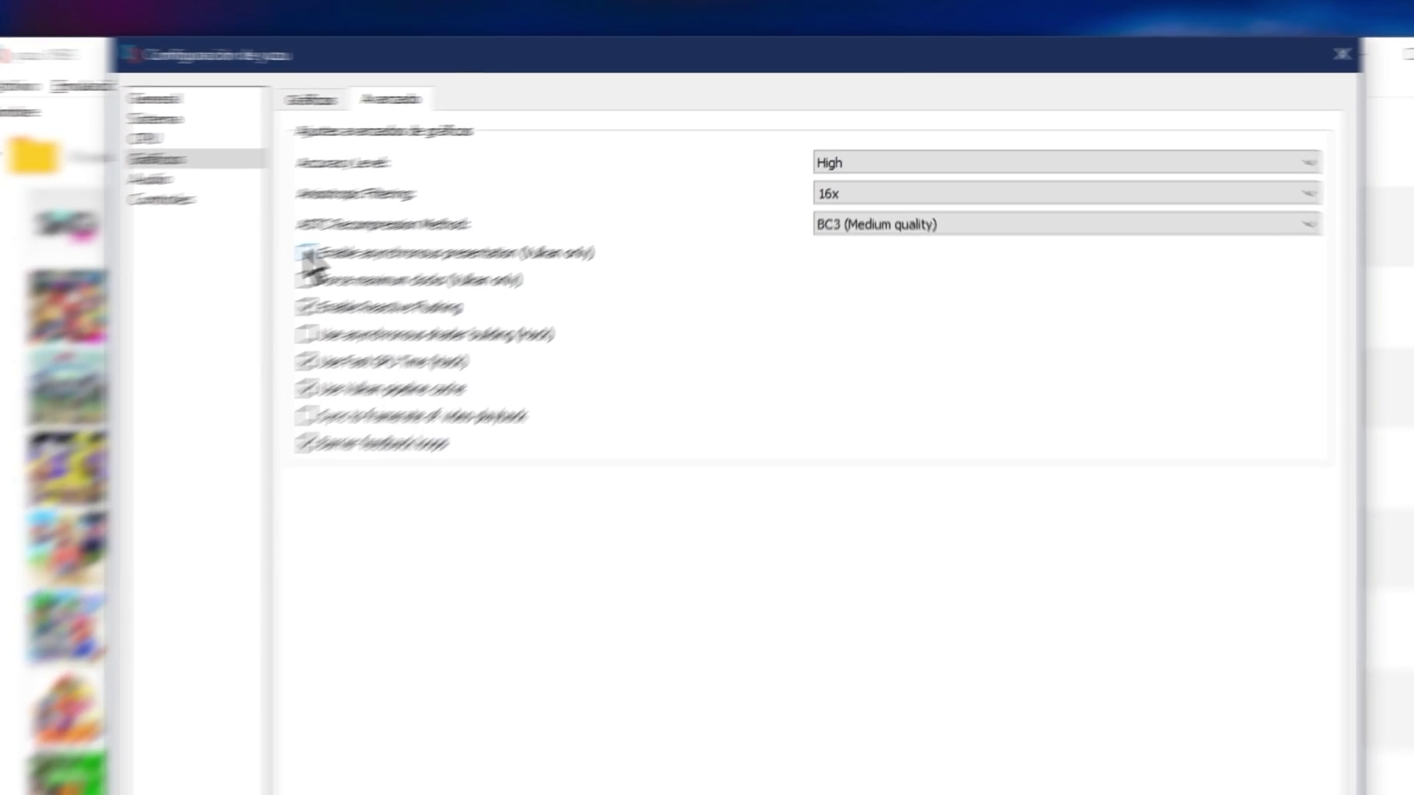
Step: Enable asynchronous presentation (Vulkan only) in the advanced graphics settings
left_click(522, 186)
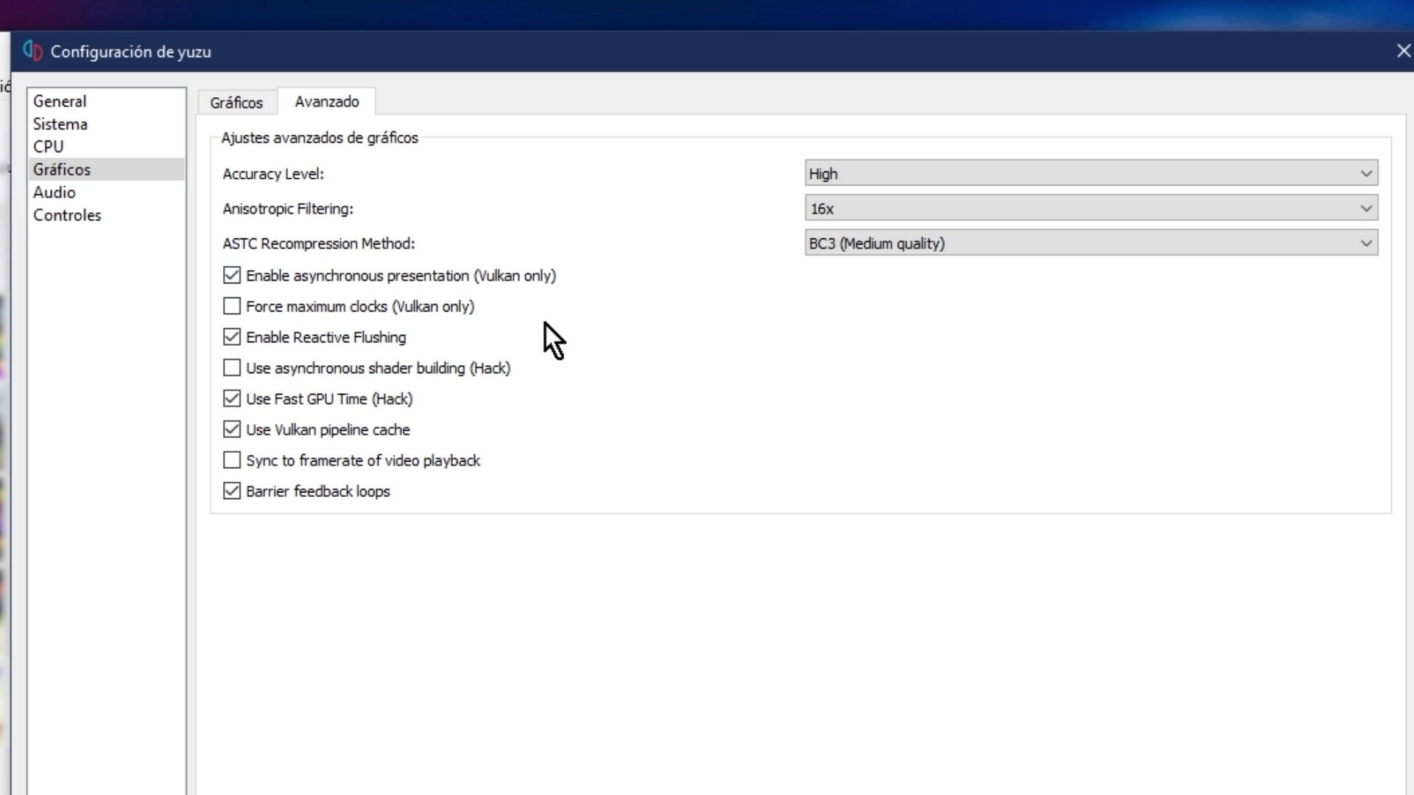
mouse_move(273, 312)
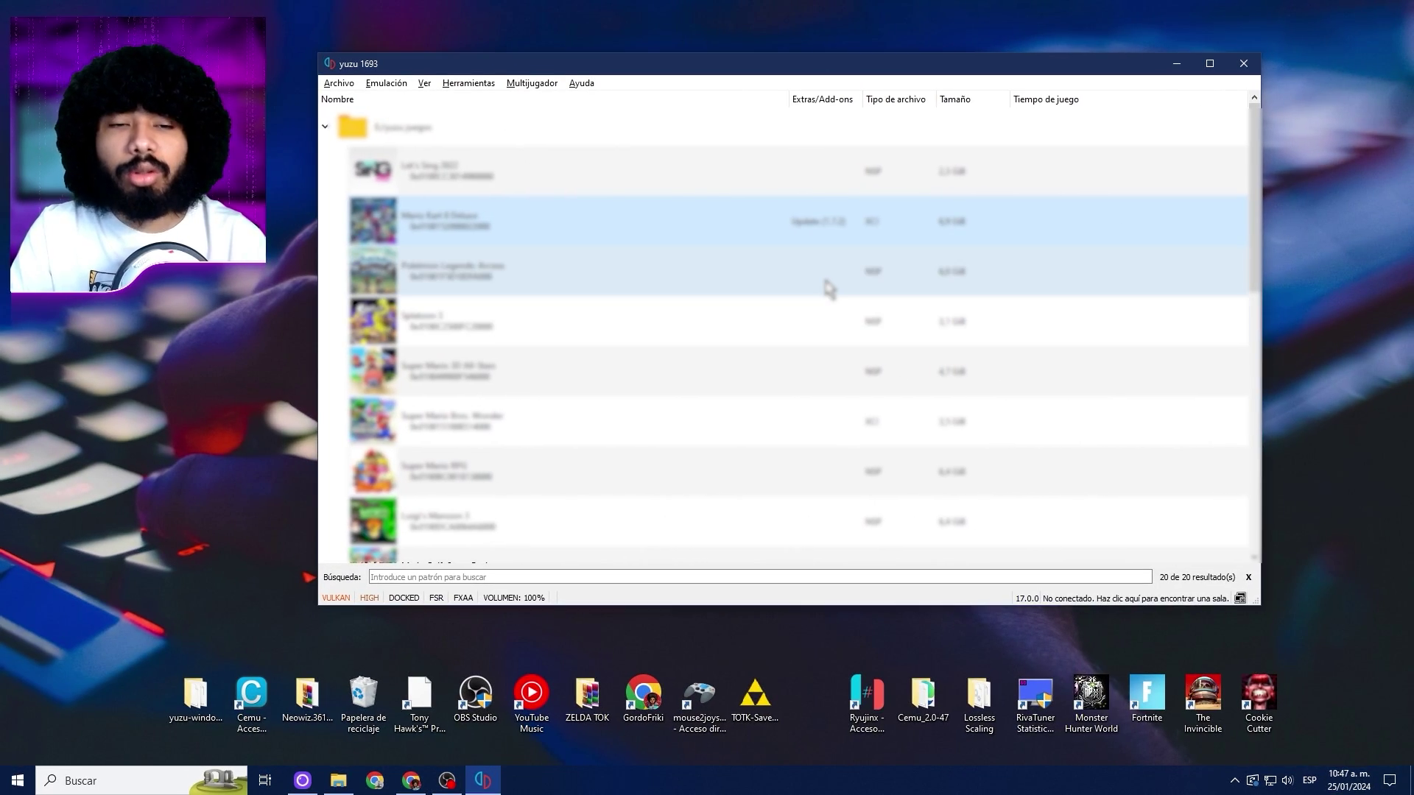
Step: Install the Splatoon 3 6.0.2 update NSP from the Splatoon folder to the emulator's NAND
scroll(829, 288, "down", 5)
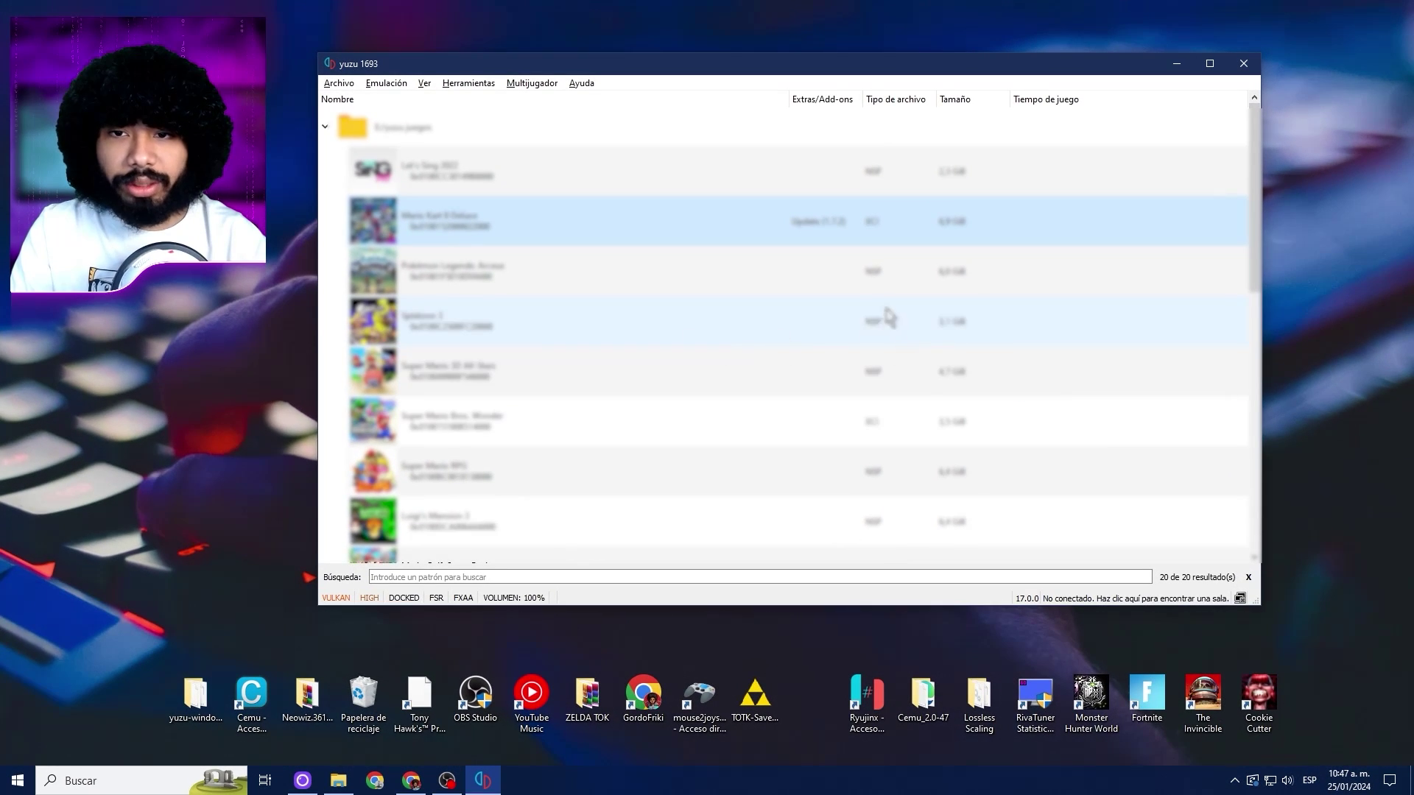
scroll(842, 378, "down", 6)
scroll(852, 513, "up", 6)
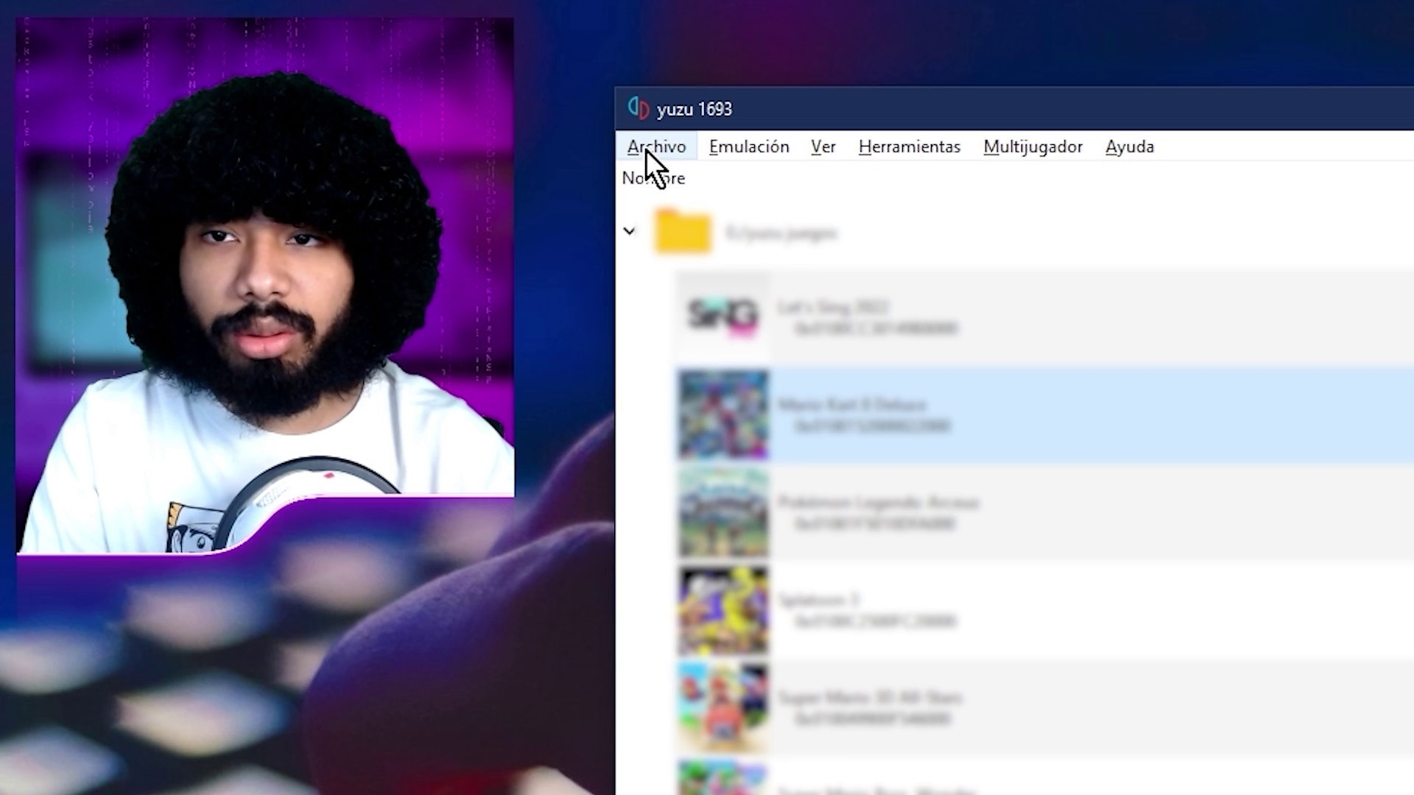
left_click(339, 83)
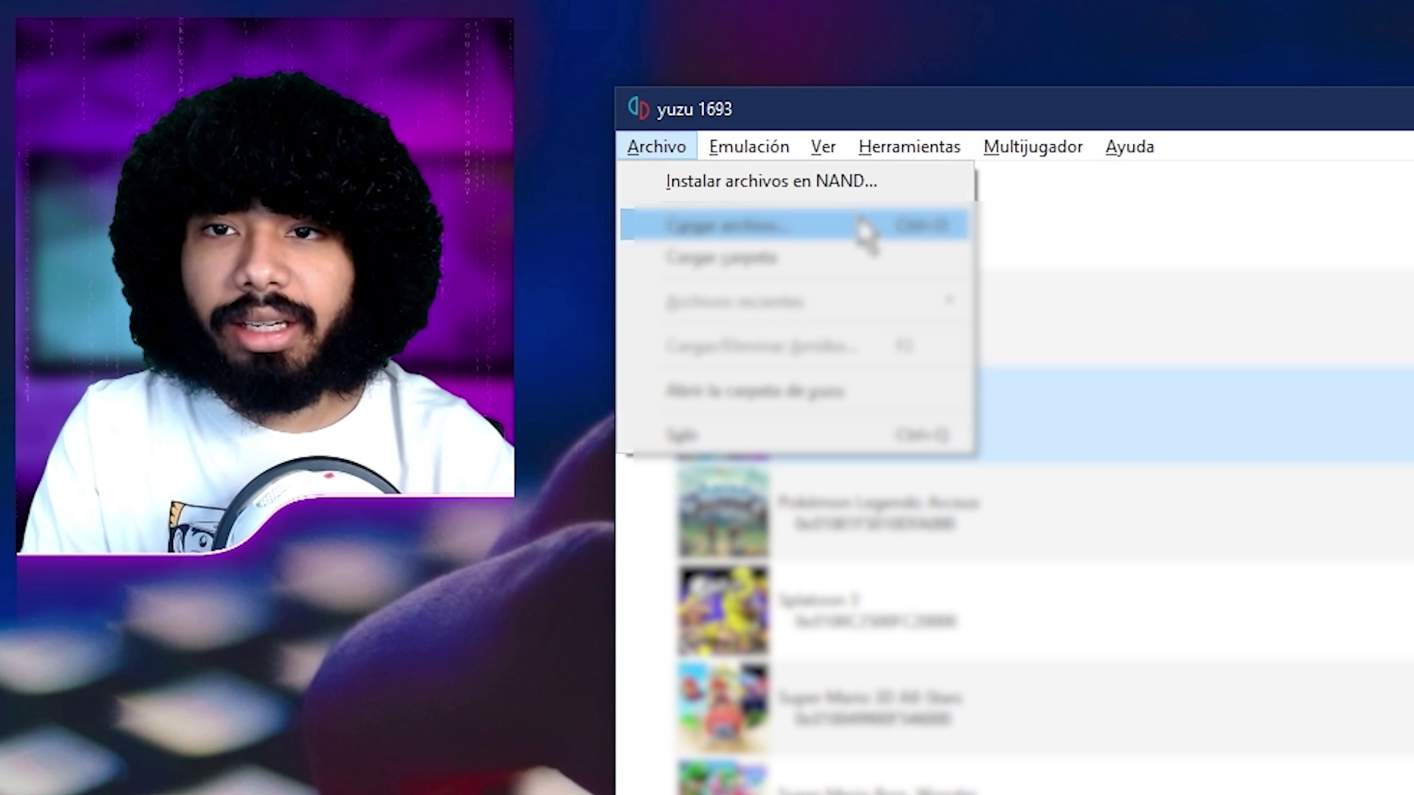
left_click(795, 179)
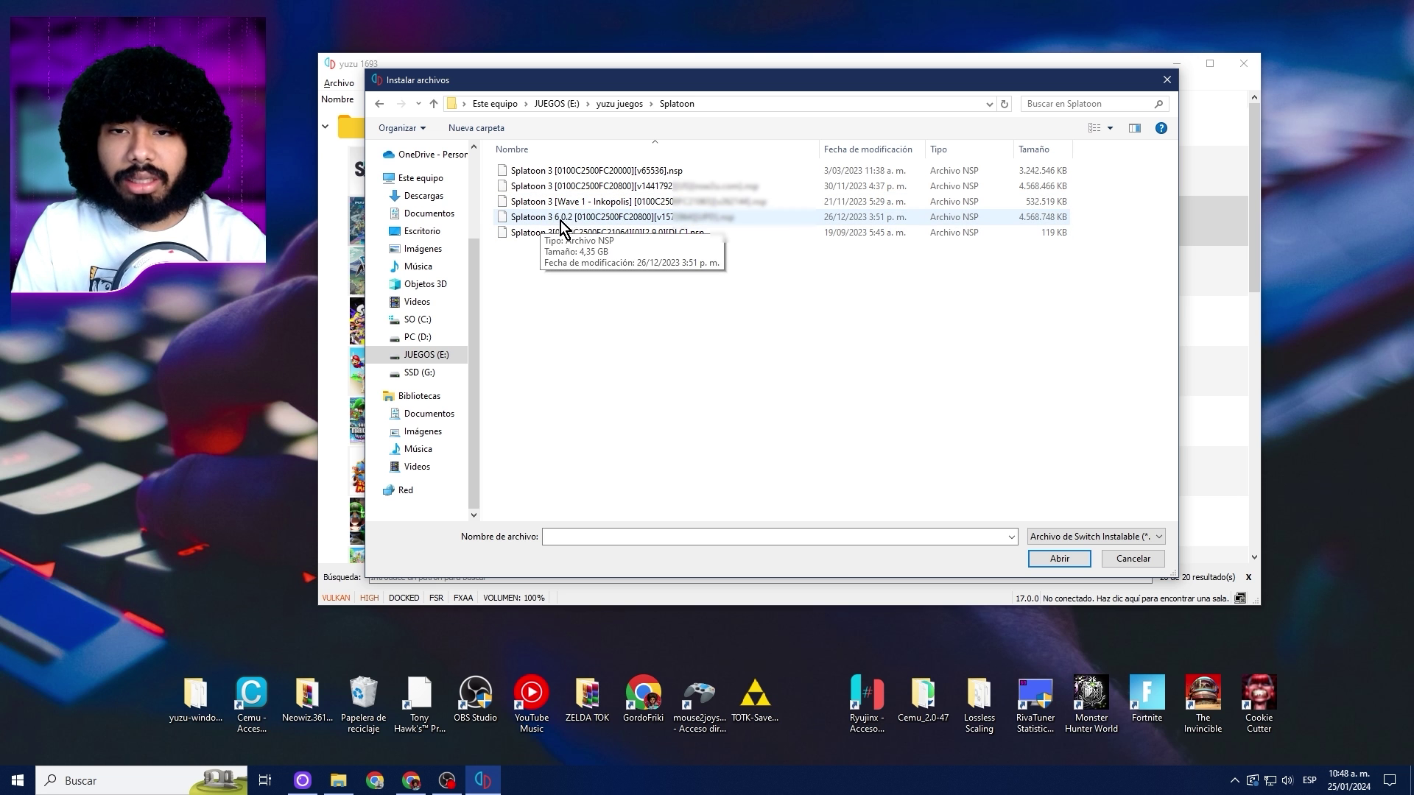
left_click(568, 220)
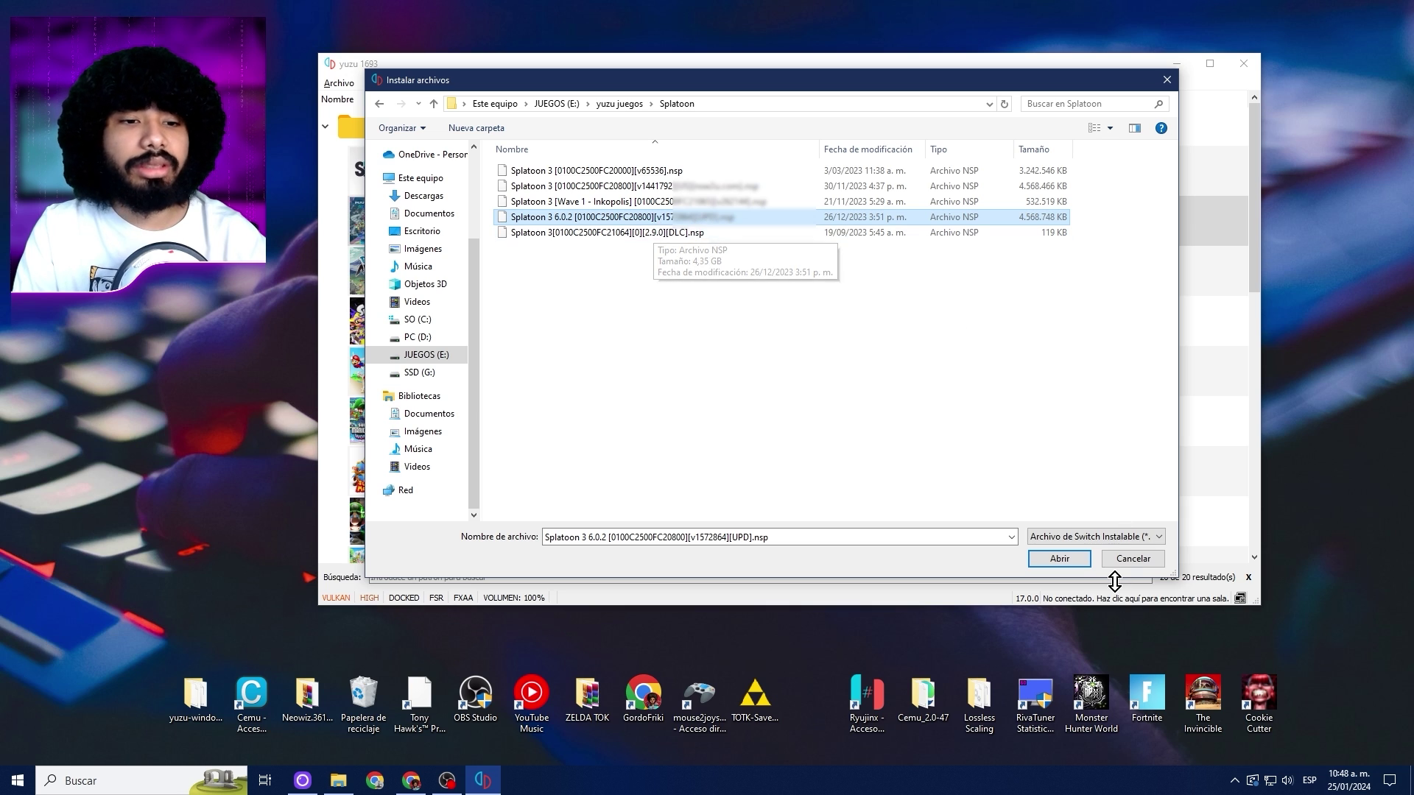
left_click(1059, 558)
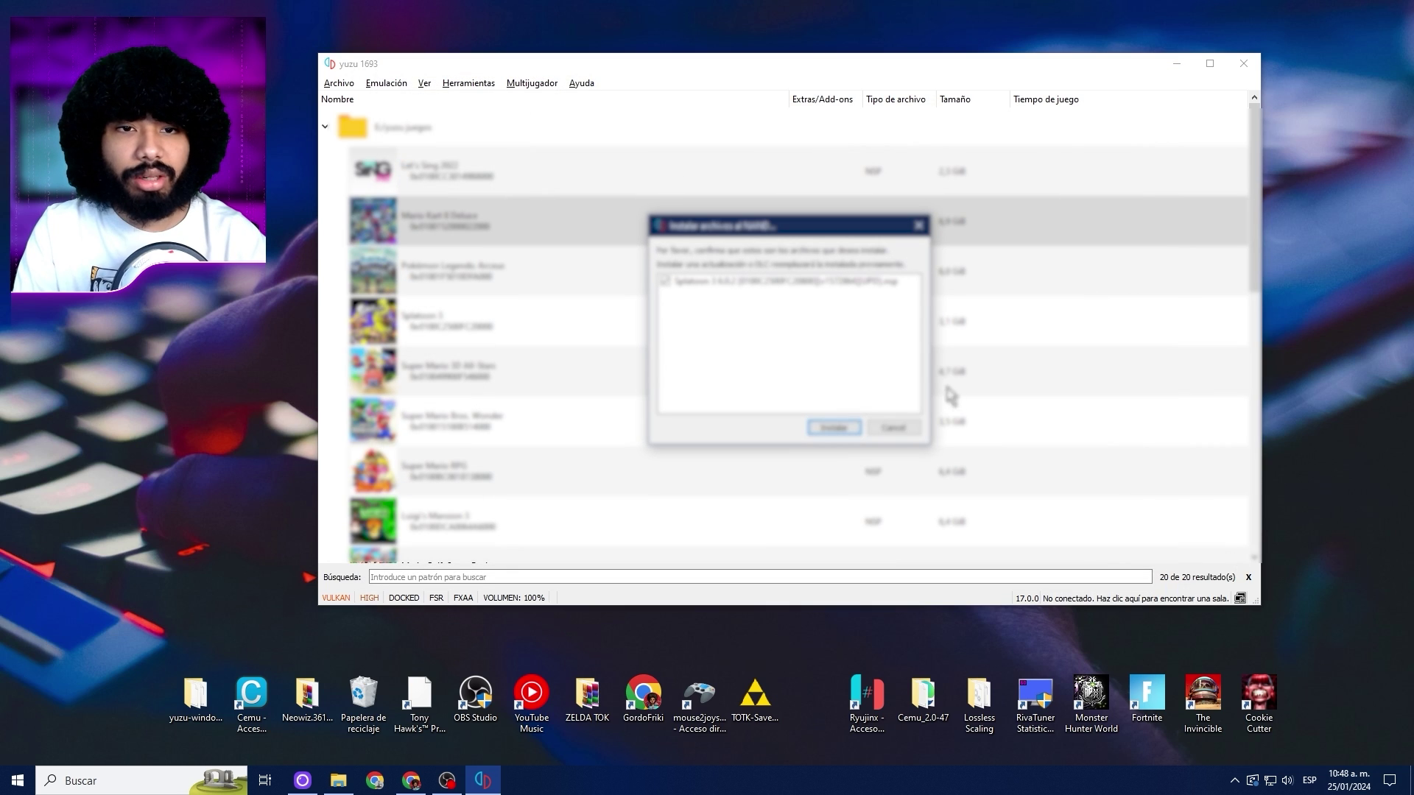
left_click(840, 432)
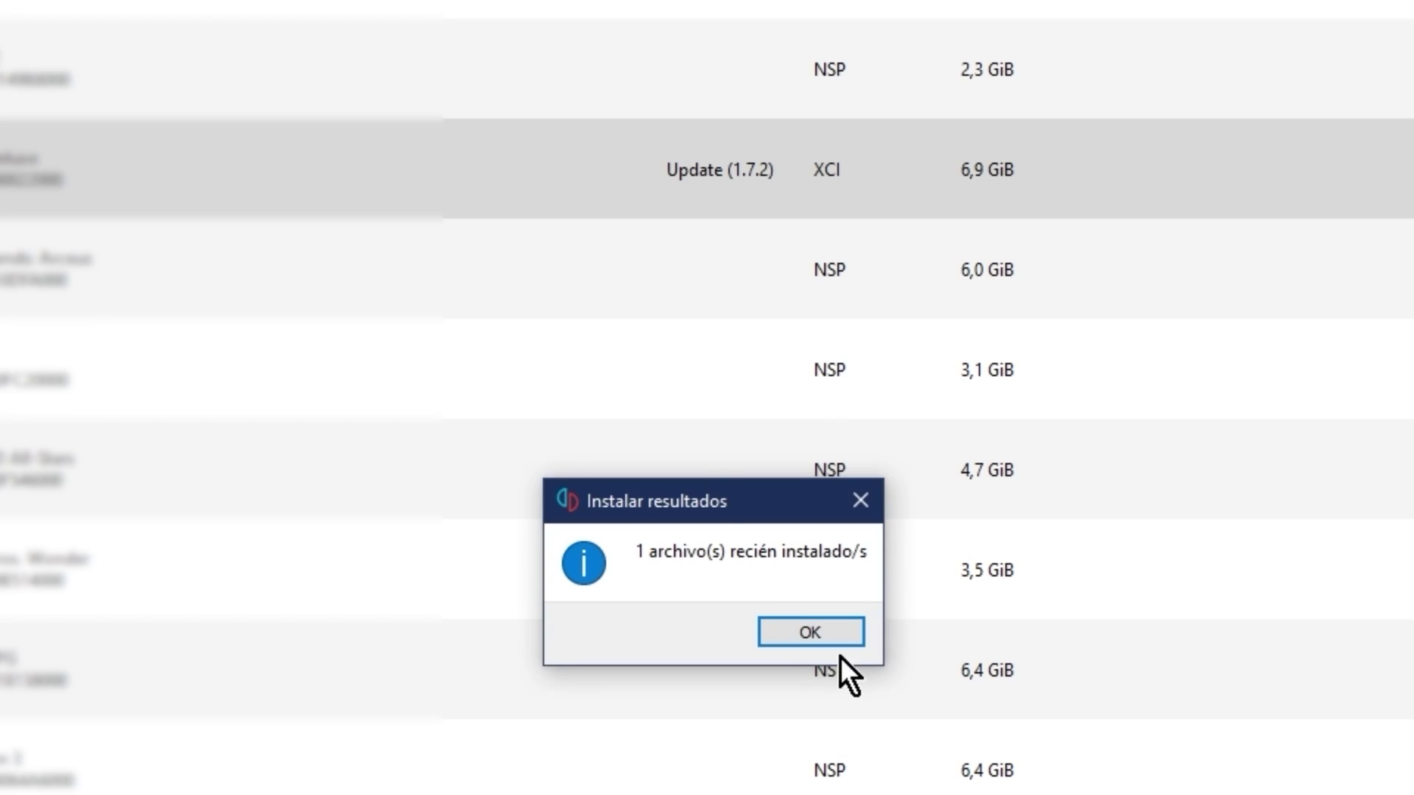
left_click(838, 641)
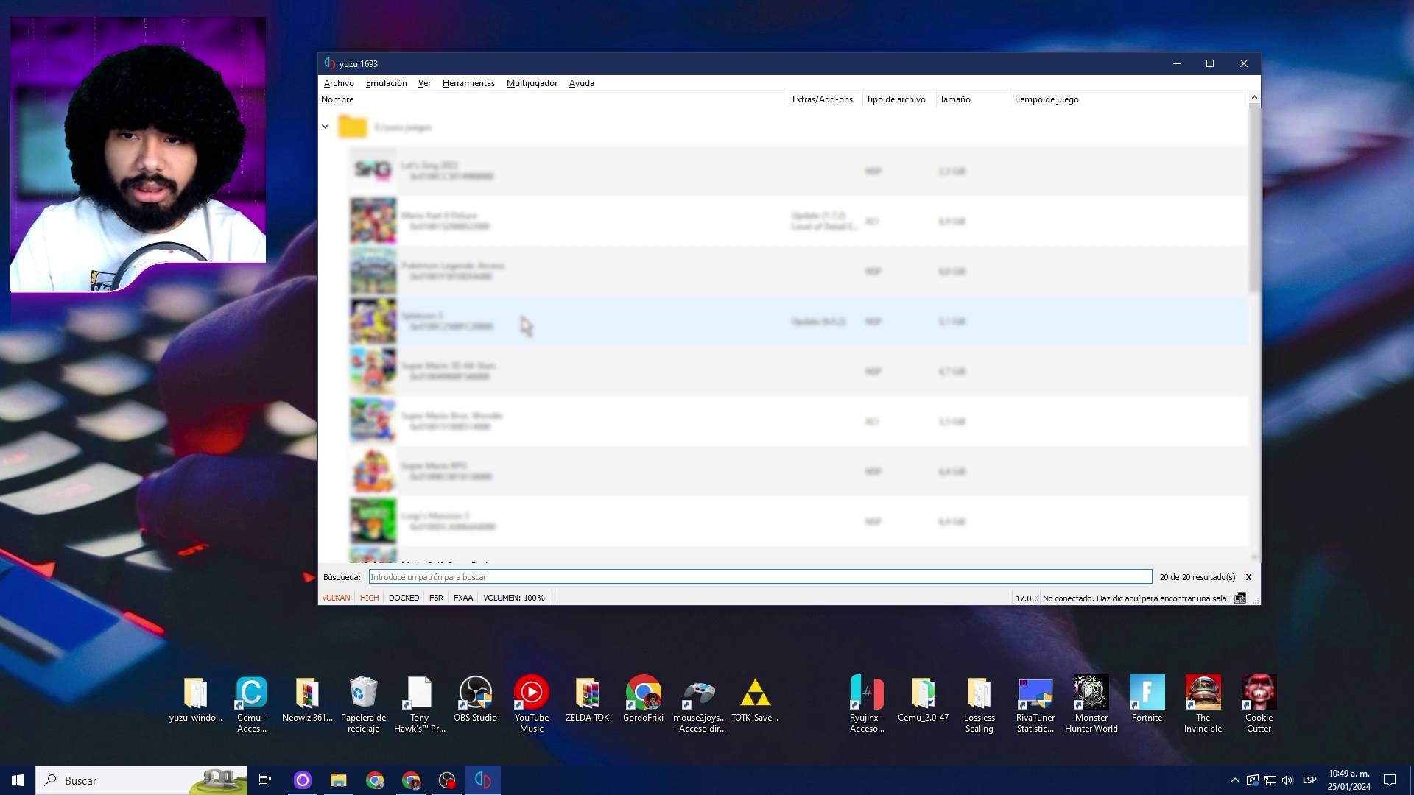
Step: Install the Splatoon 3 Wave 1 - Inkopolis and 2.9.0 DLC NSP files together to the NAND
left_click(339, 84)
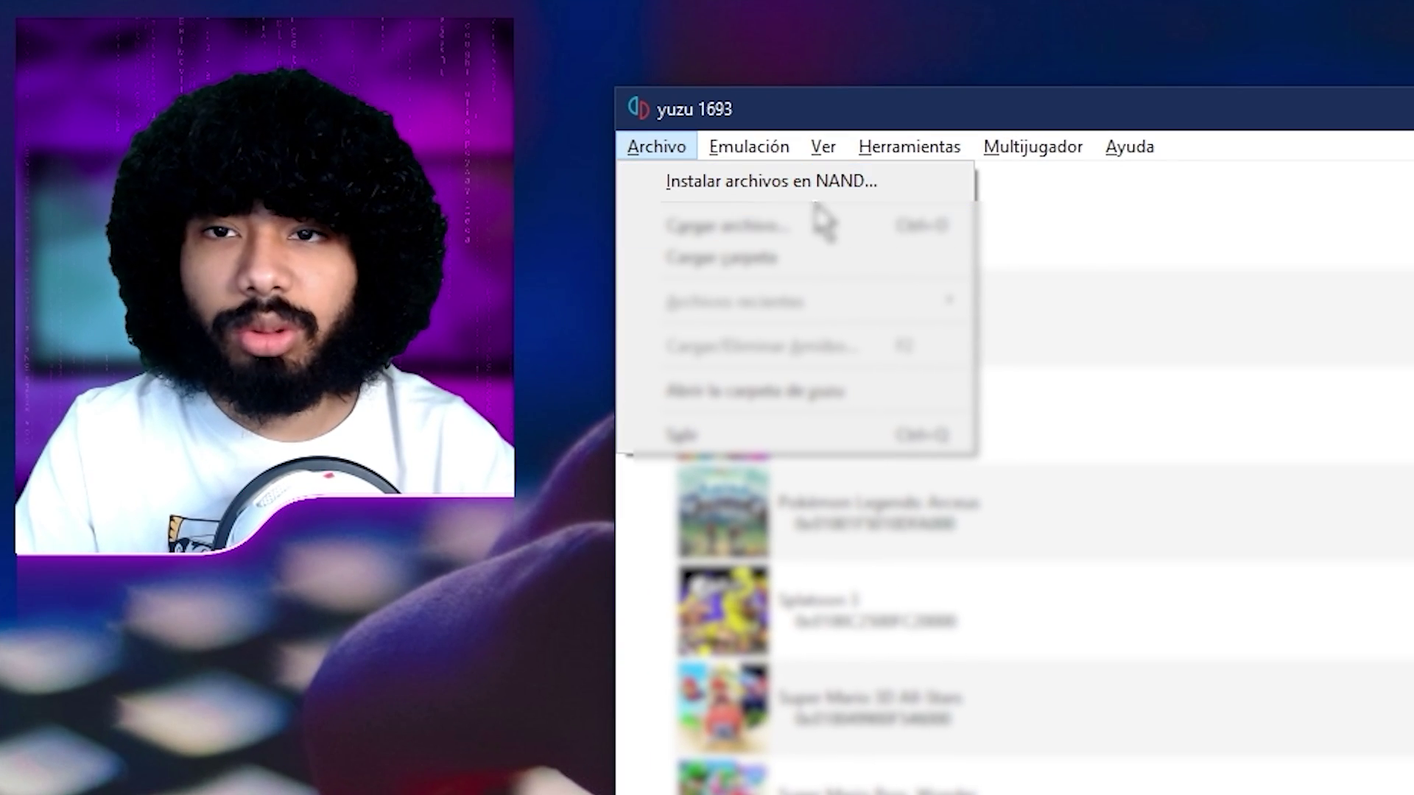
left_click(670, 177)
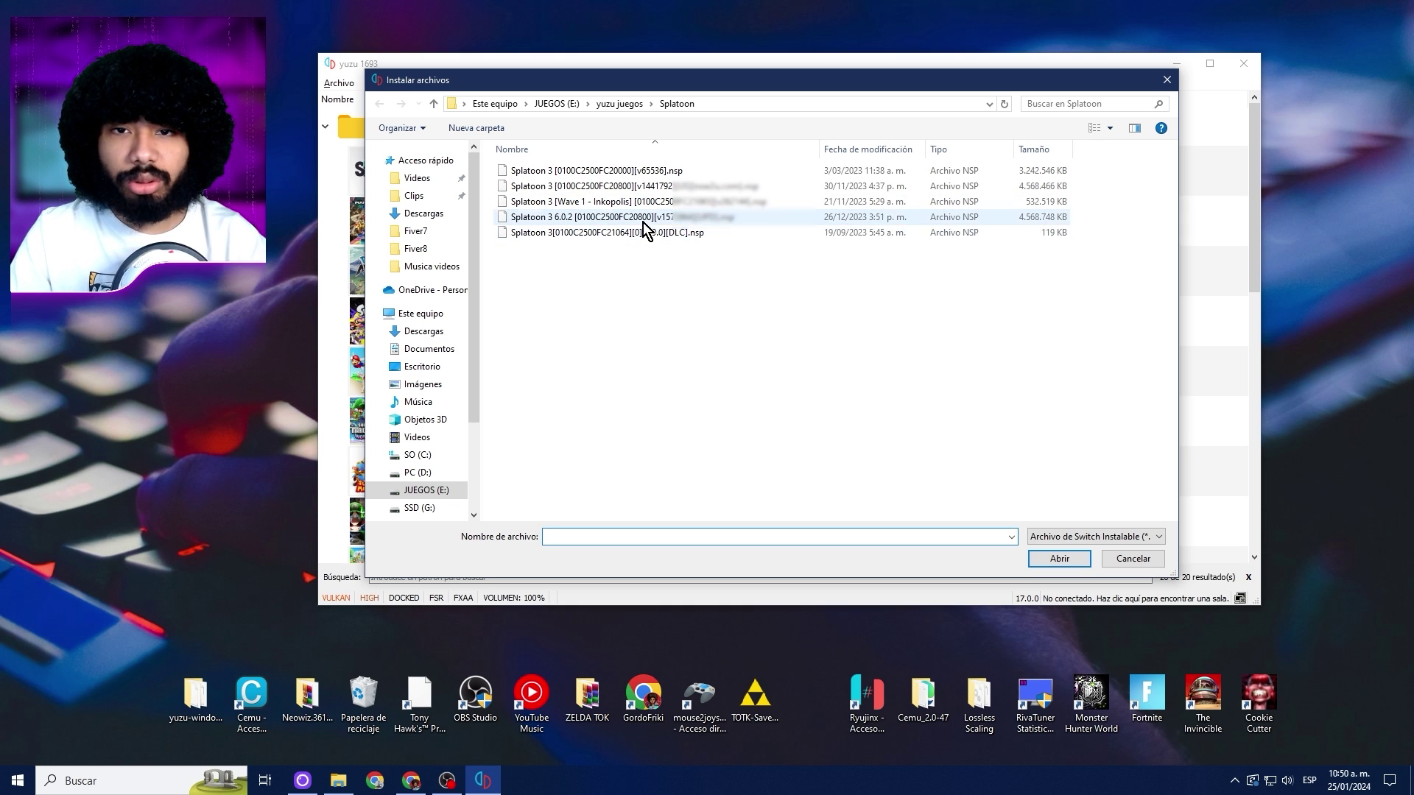
left_click(620, 201)
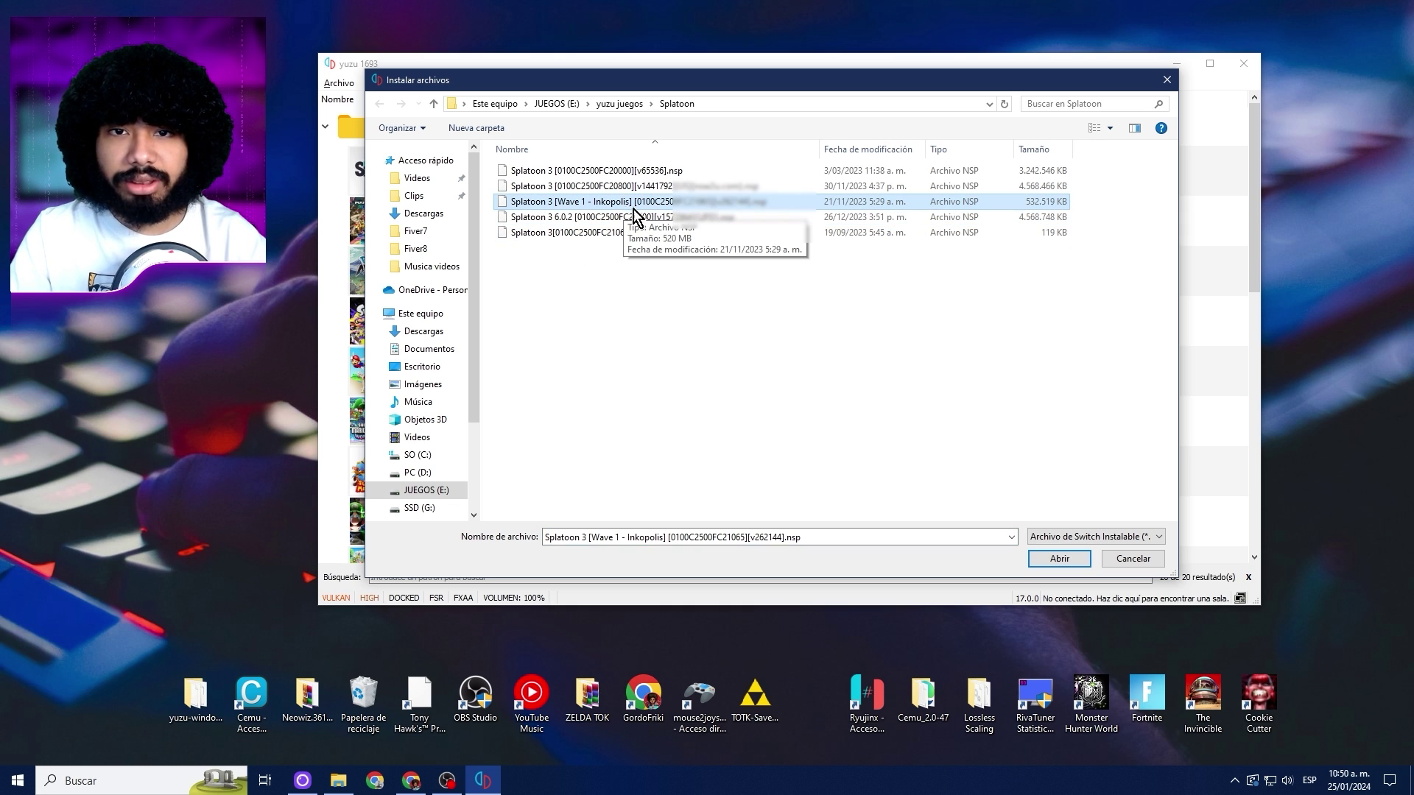
left_click(685, 233, "ctrl")
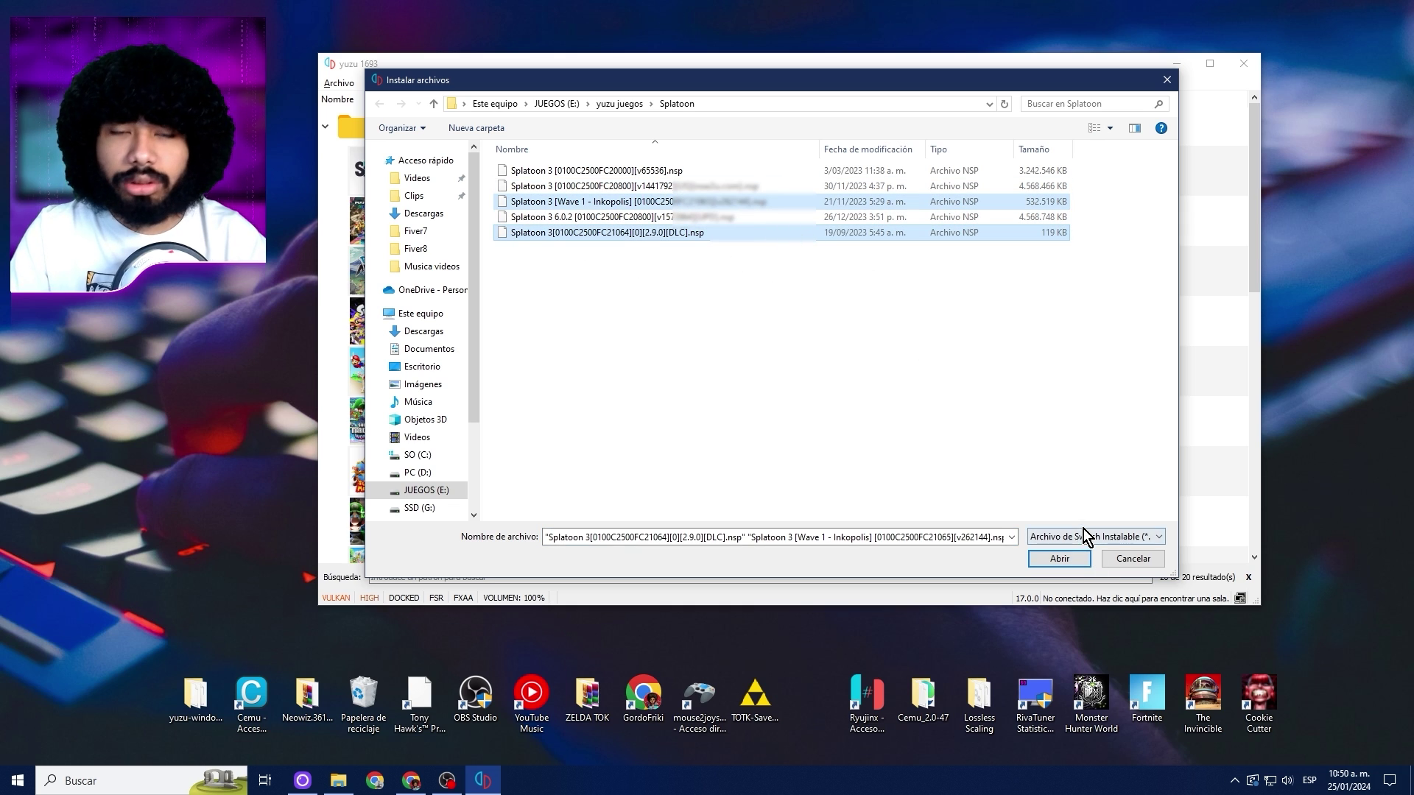
left_click(1057, 559)
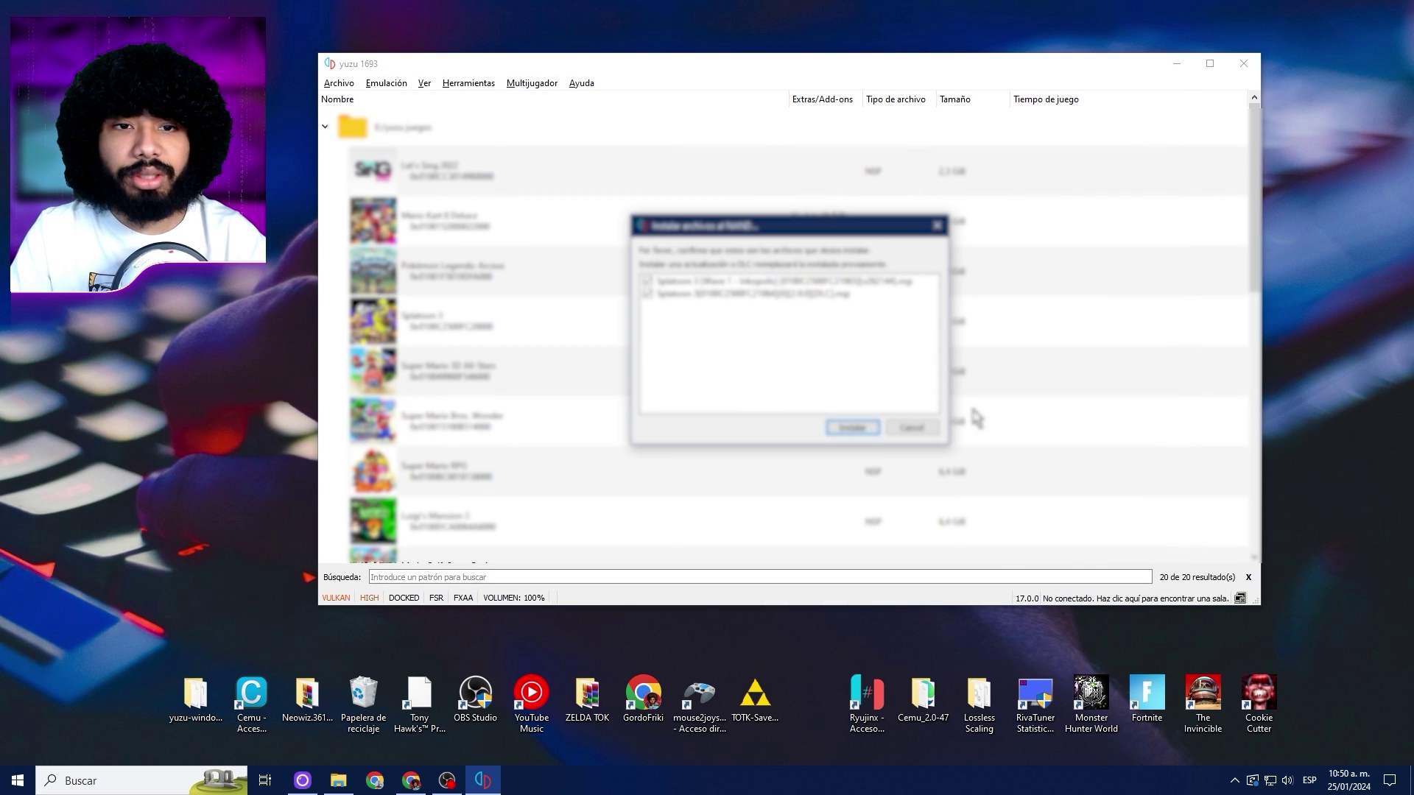
left_click(853, 428)
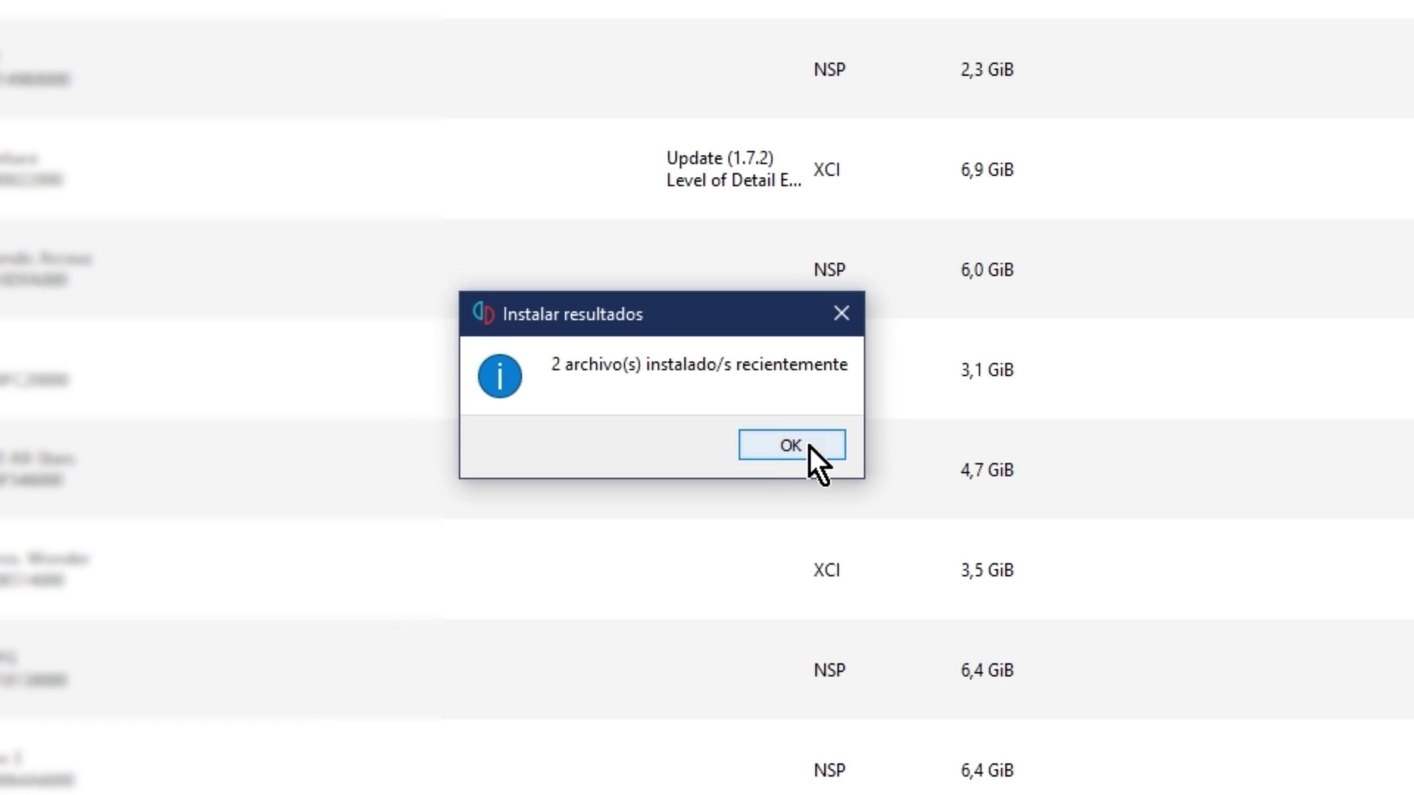
left_click(866, 320)
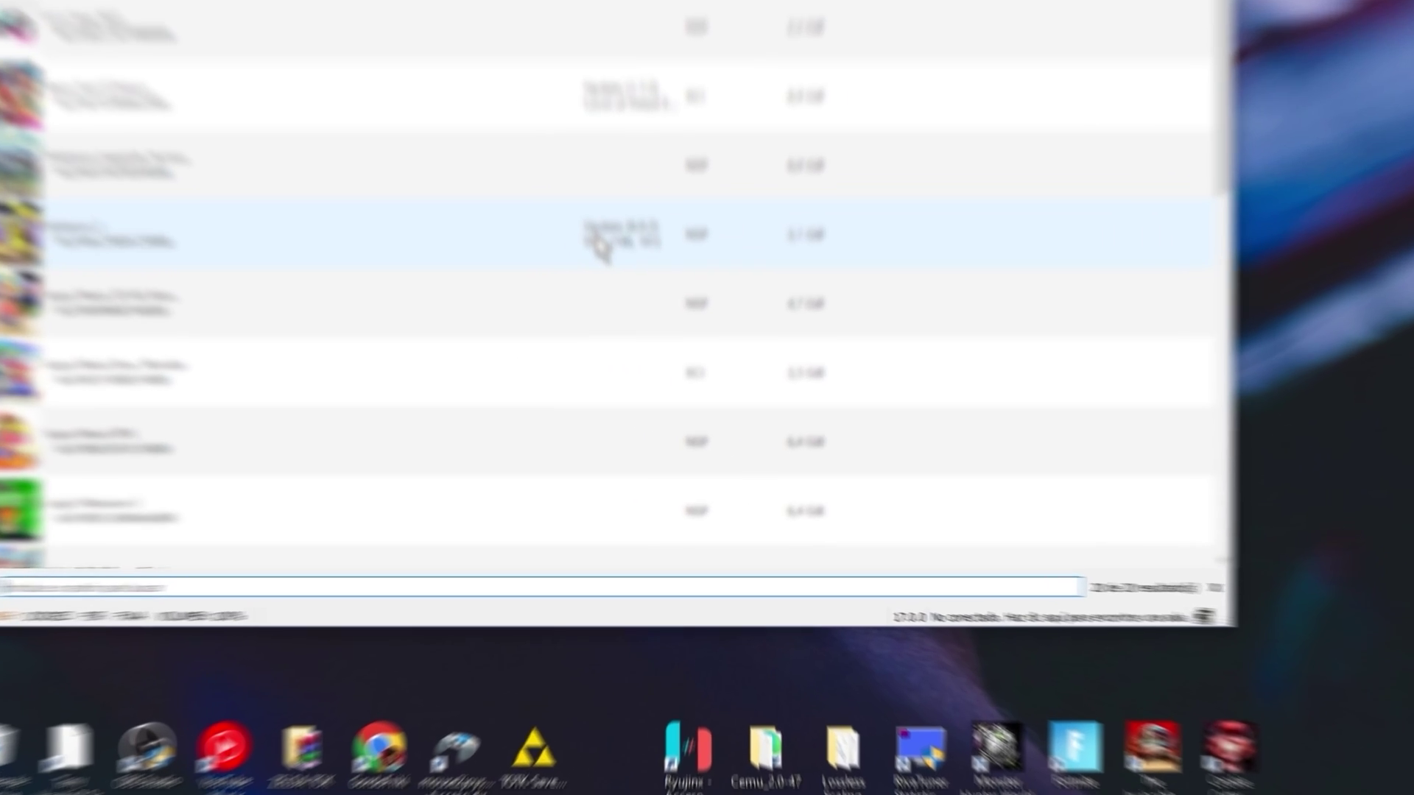
Step: Open Splatoon 3's properties and switch its Update and DLC add-ons off and on again
right_click(801, 322)
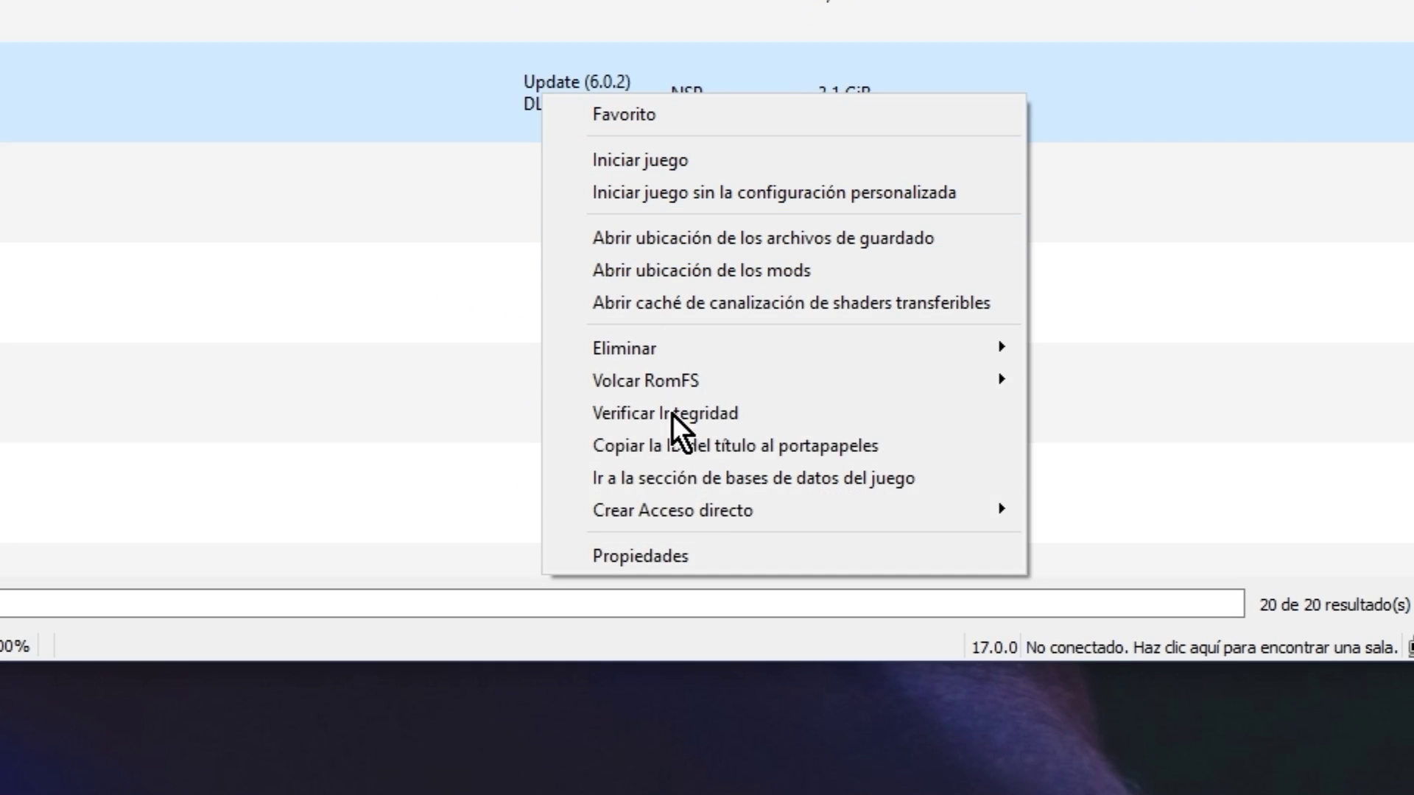
left_click(691, 558)
left_click(574, 197)
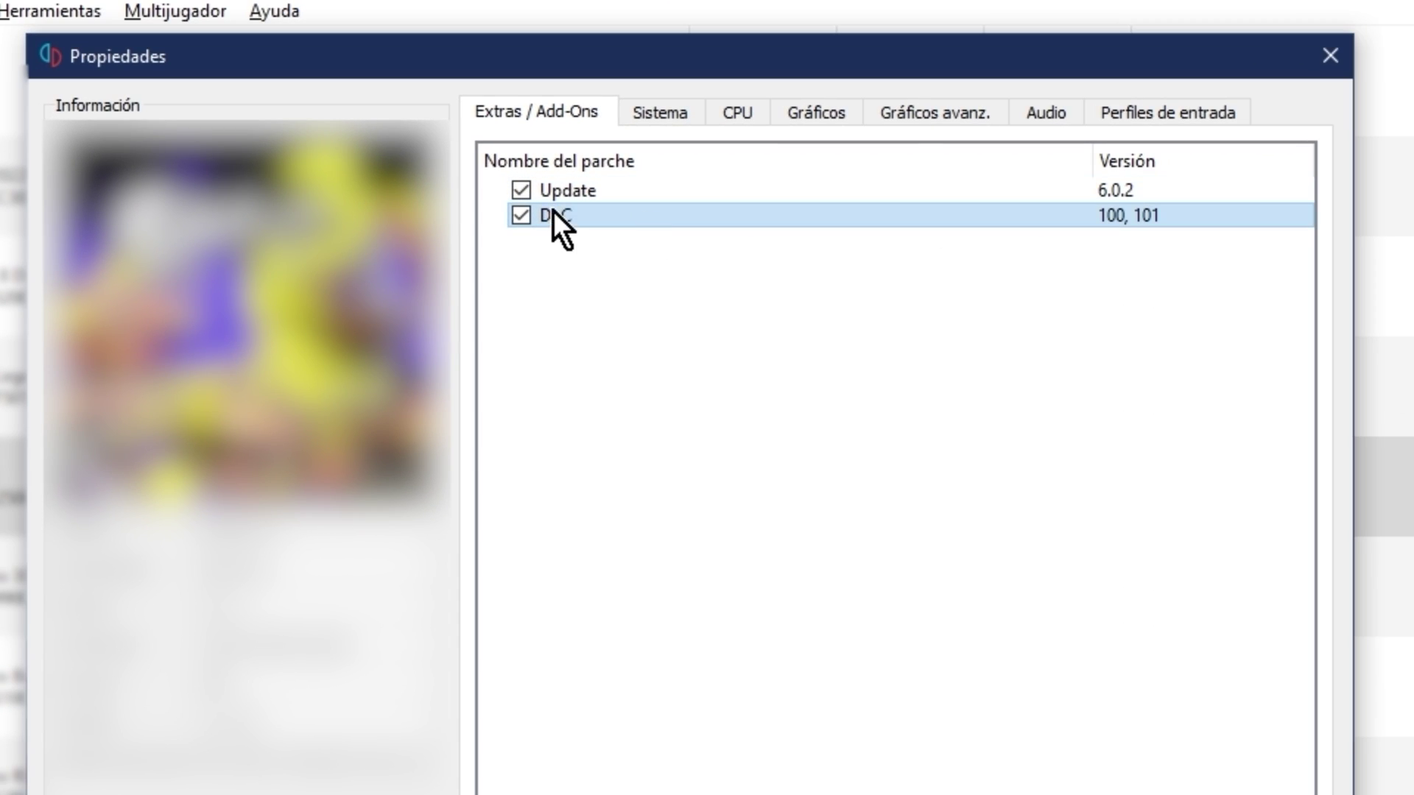
left_click(522, 191)
left_click(523, 215)
left_click(525, 191)
left_click(519, 216)
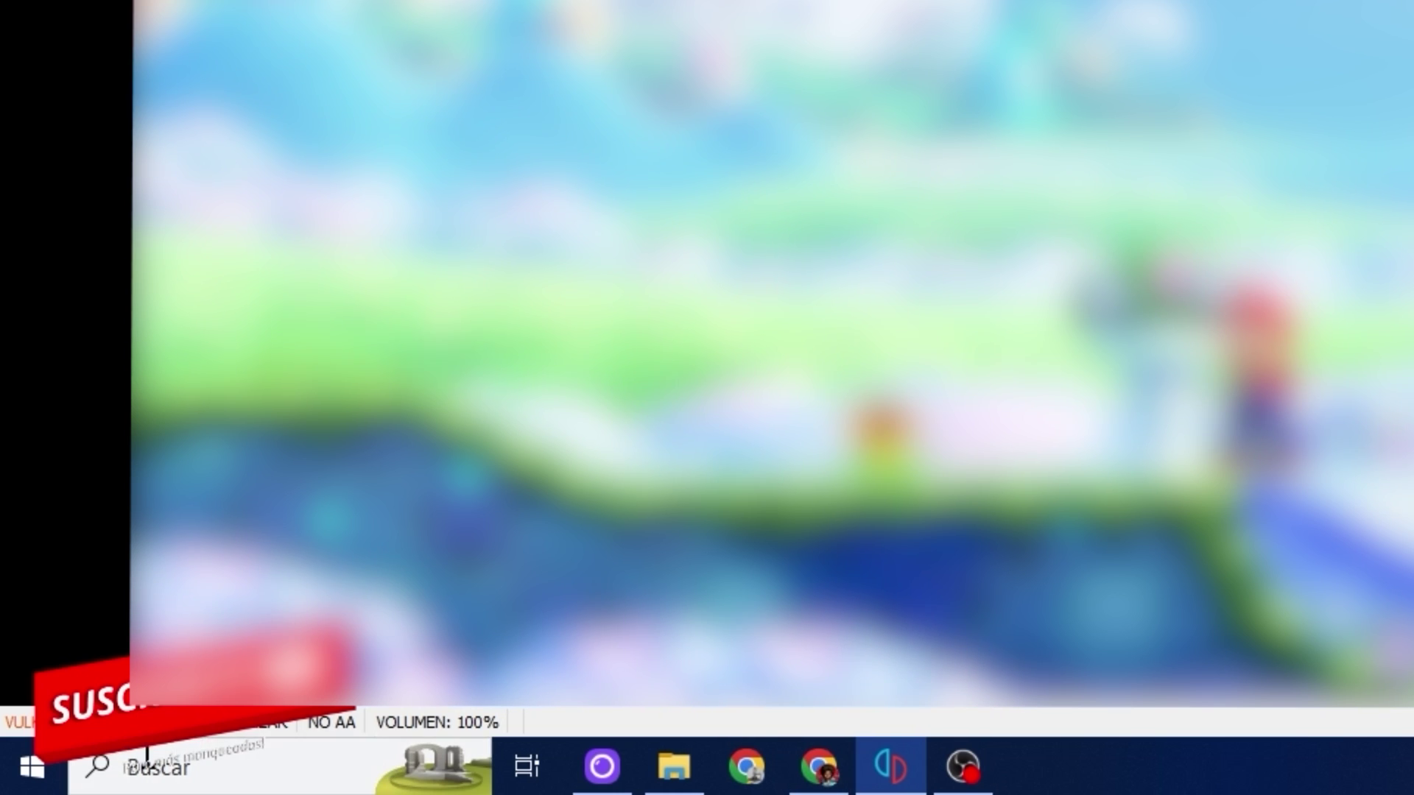
Step: Raise the running game's volume to 102% and switch the console mode from docked to handheld
key("plus")
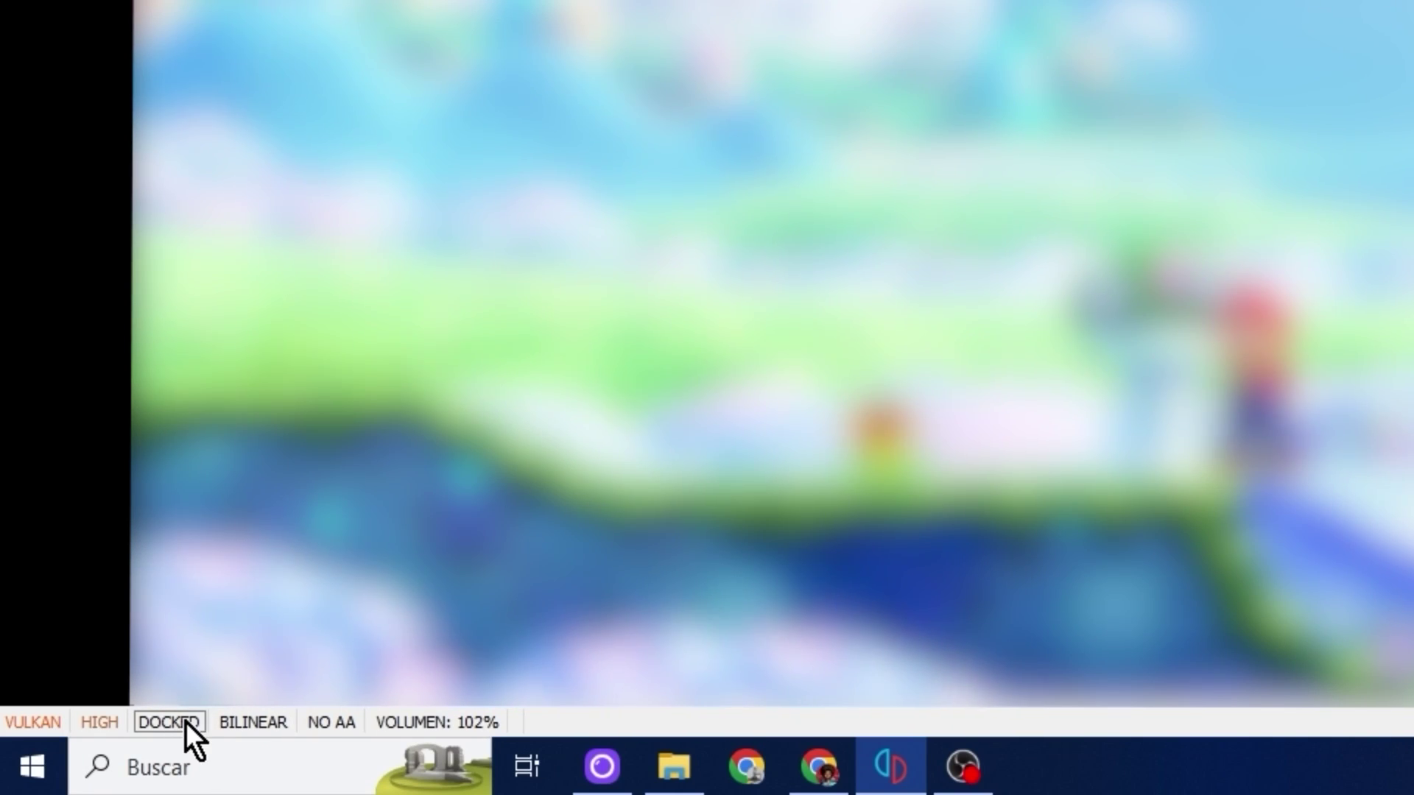
left_click(185, 723)
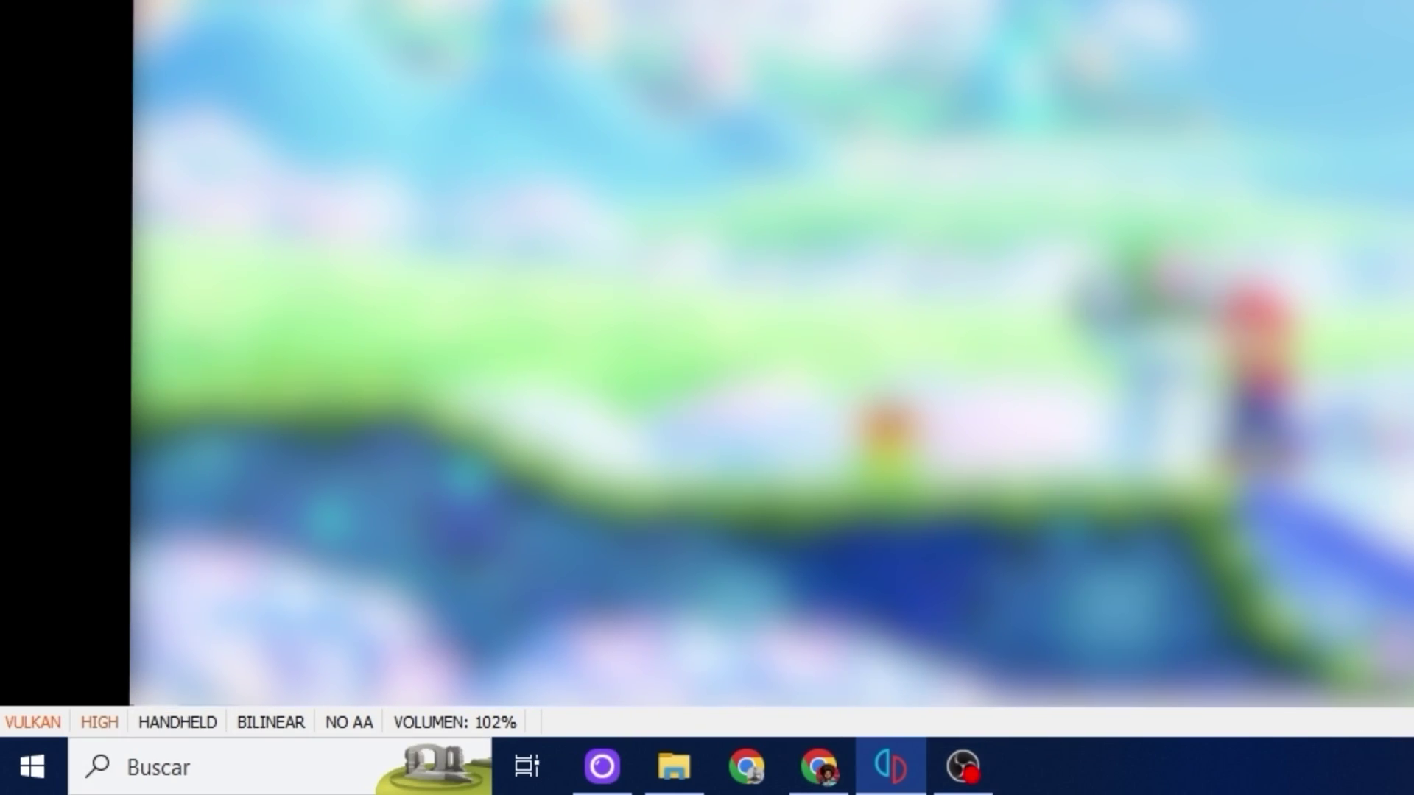